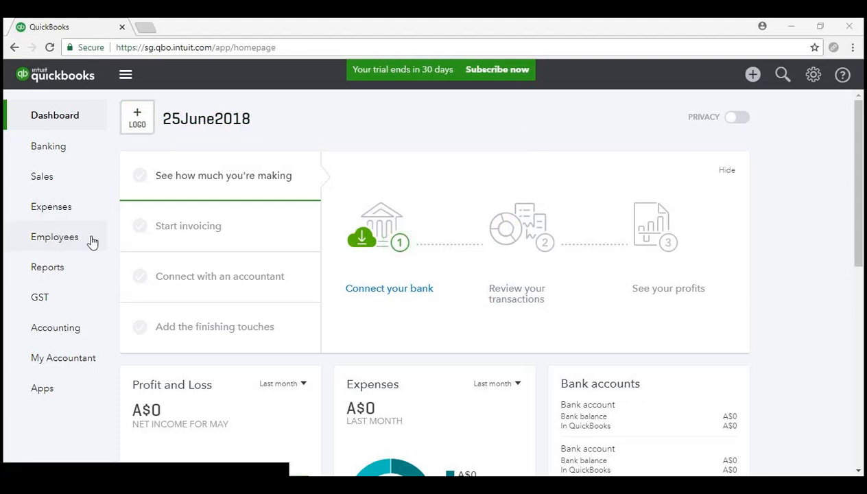
# - Start the KeyPay payroll sign-up from the Employees page to reach Business Details
pyautogui.click(92, 242)
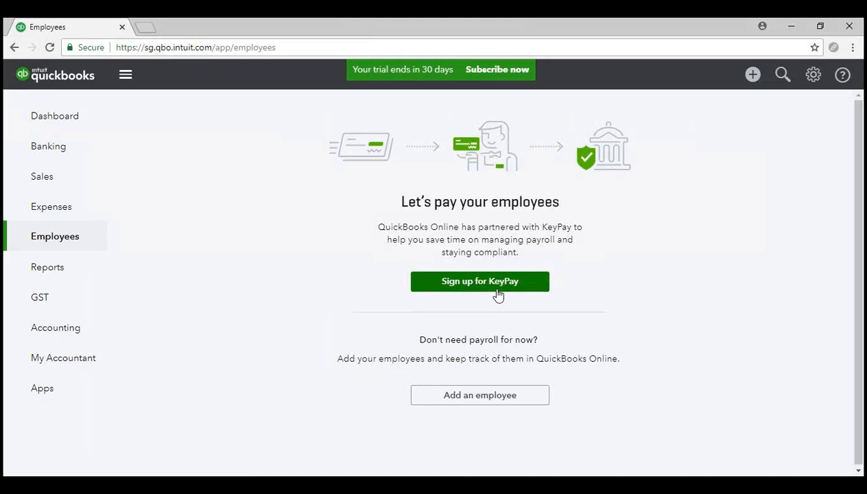
pyautogui.click(528, 288)
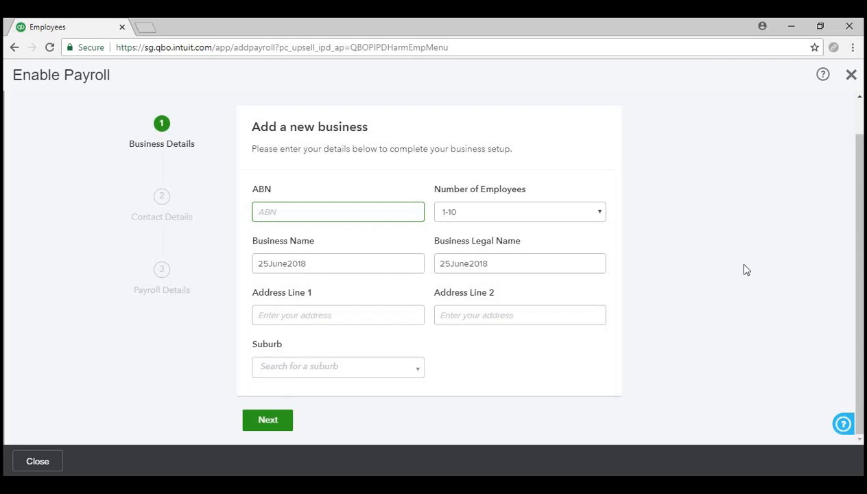
# - Enter the business ABN and correct stray text in the business name field
pyautogui.write('11 111 111 111 111')
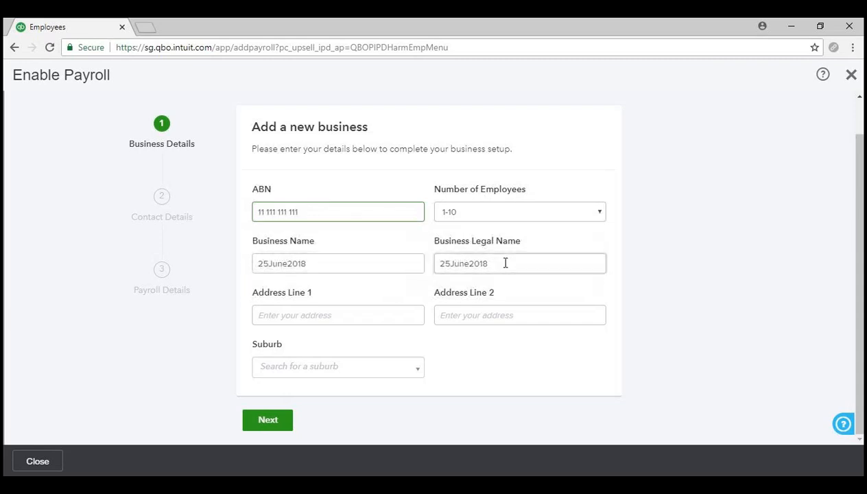
pyautogui.click(401, 316)
pyautogui.click(373, 269)
pyautogui.write('20 Smith')
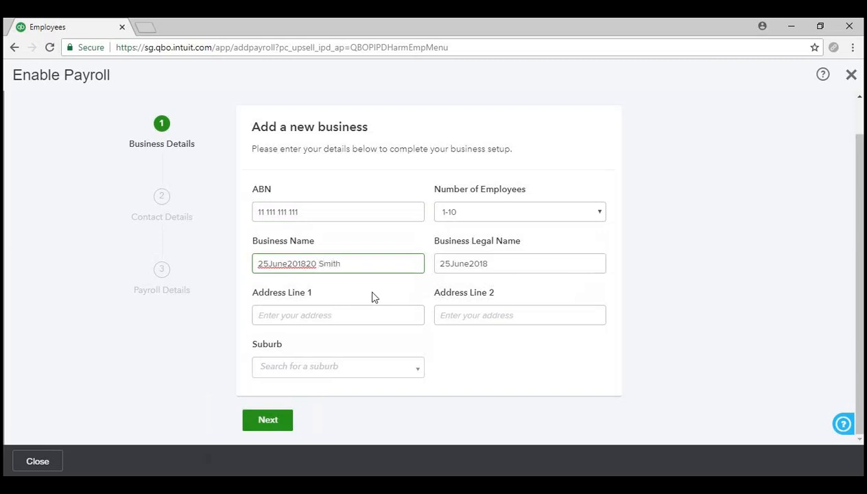
pyautogui.press('BackSpace')
pyautogui.press('BackSpace')
pyautogui.press('BackSpace')
pyautogui.press('BackSpace')
pyautogui.press('BackSpace')
pyautogui.press('BackSpace')
pyautogui.press('BackSpace')
pyautogui.press('BackSpace')
pyautogui.press('BackSpace')
pyautogui.press('BackSpace')
pyautogui.write('18')
# - Fill in the business street address and suburb, then submit the business details
pyautogui.click(385, 317)
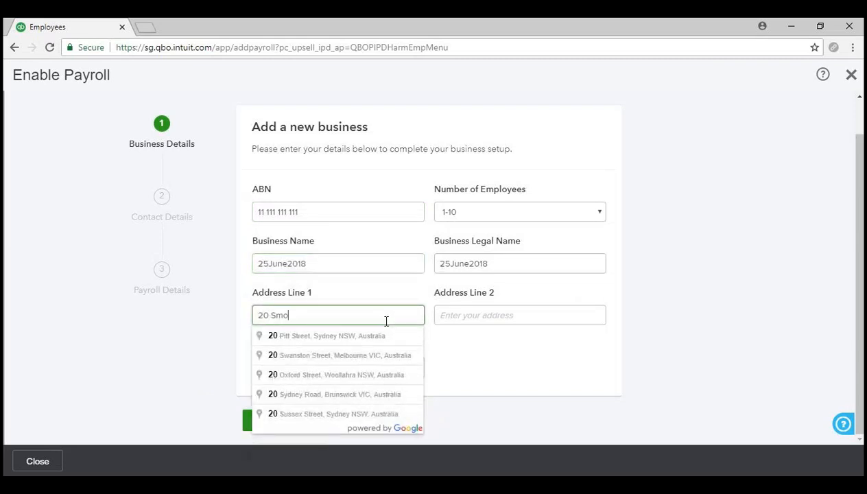
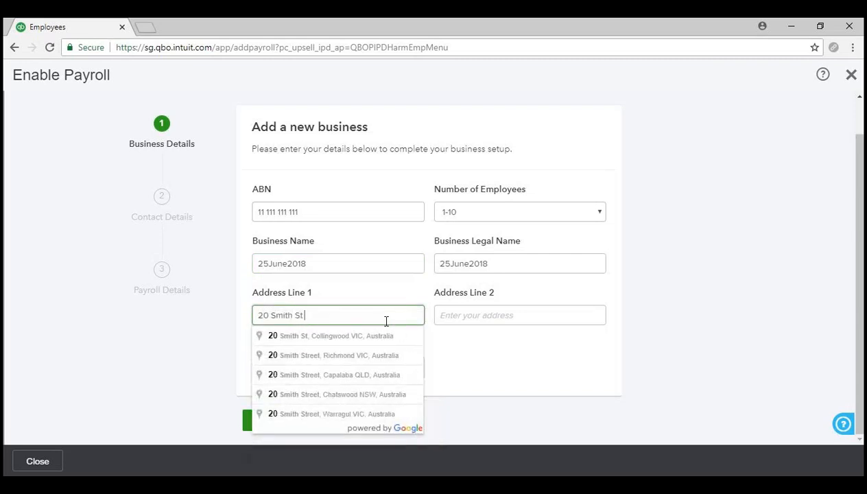
pyautogui.click(473, 361)
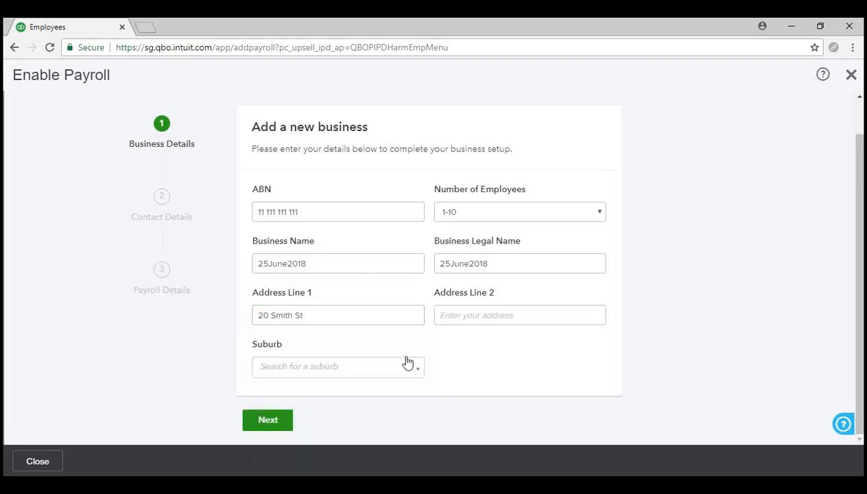
pyautogui.click(373, 369)
pyautogui.write('woonona')
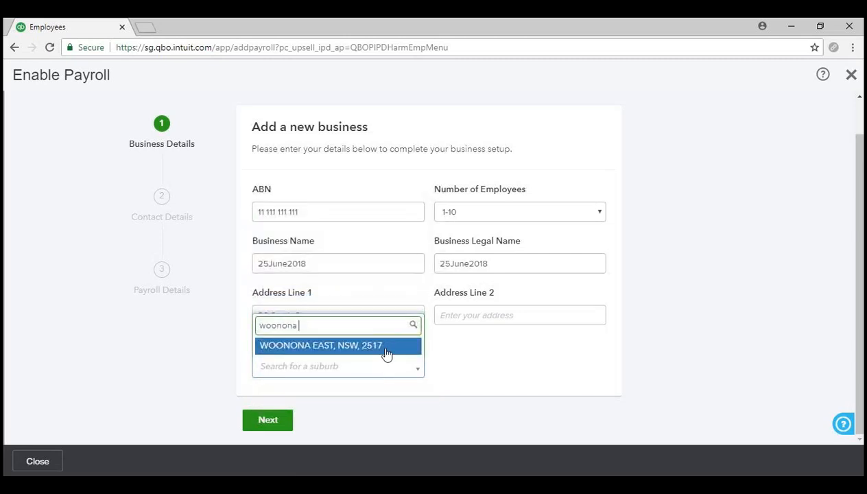
pyautogui.click(383, 347)
pyautogui.click(268, 420)
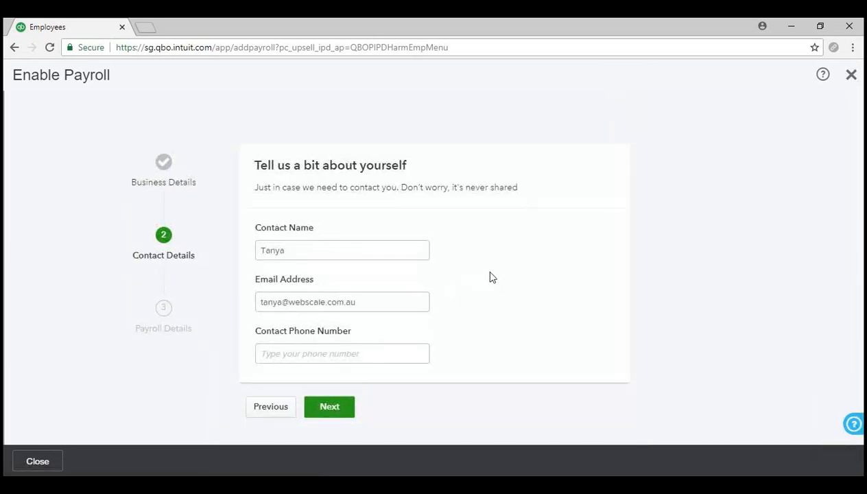
# - Fill the contact phone number from the saved suggestion and submit Contact Details
pyautogui.click(296, 250)
pyautogui.click(367, 354)
pyautogui.click(347, 371)
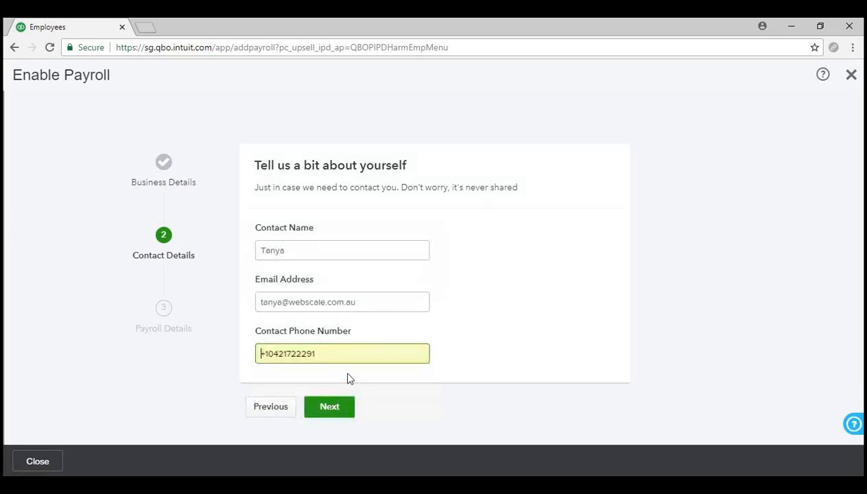
pyautogui.click(334, 410)
pyautogui.scroll(-2, 656, 316)
pyautogui.scroll(2, 655, 315)
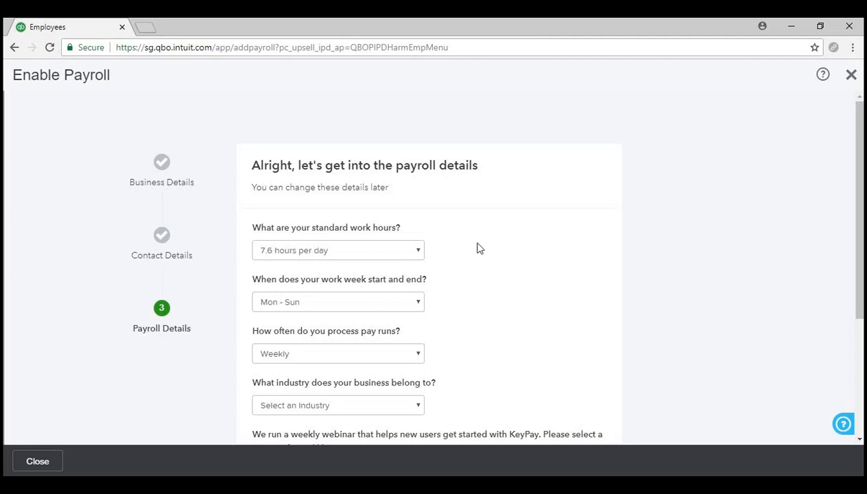
pyautogui.click(307, 251)
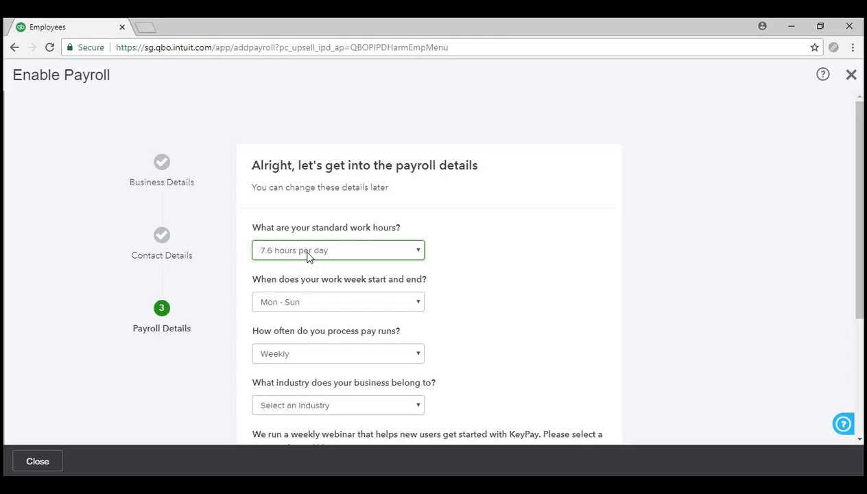
pyautogui.scroll(-1, 499, 314)
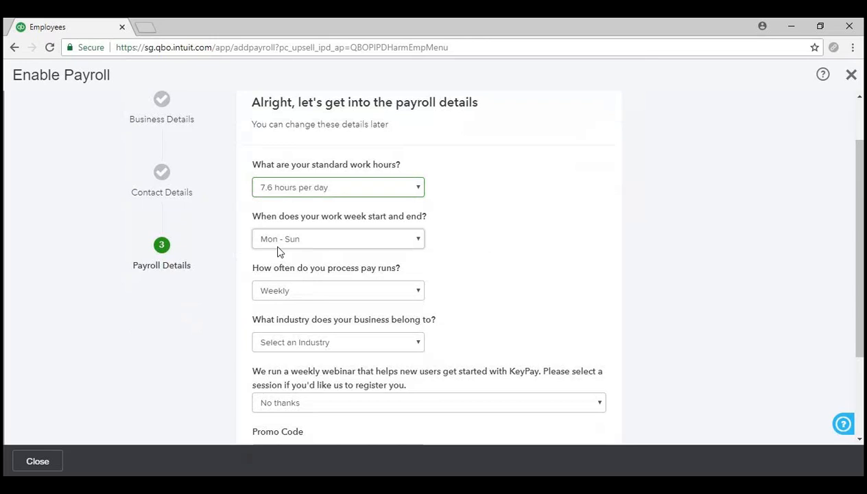
pyautogui.press('Tab')
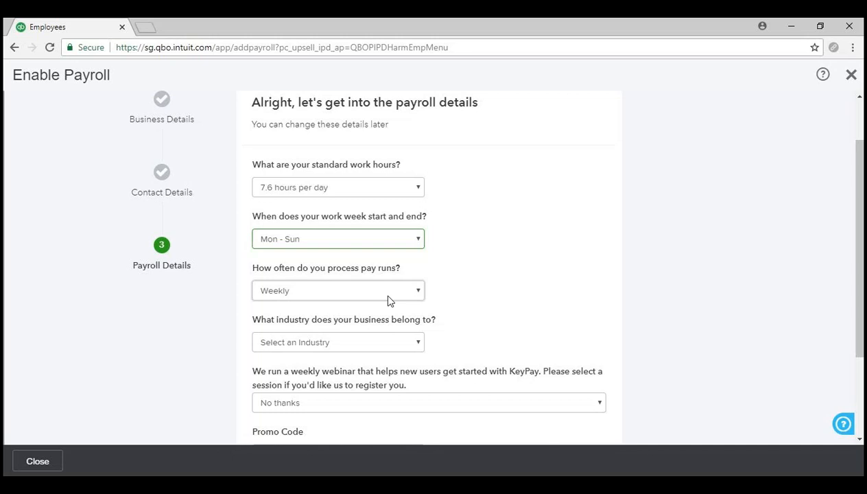
pyautogui.press('Tab')
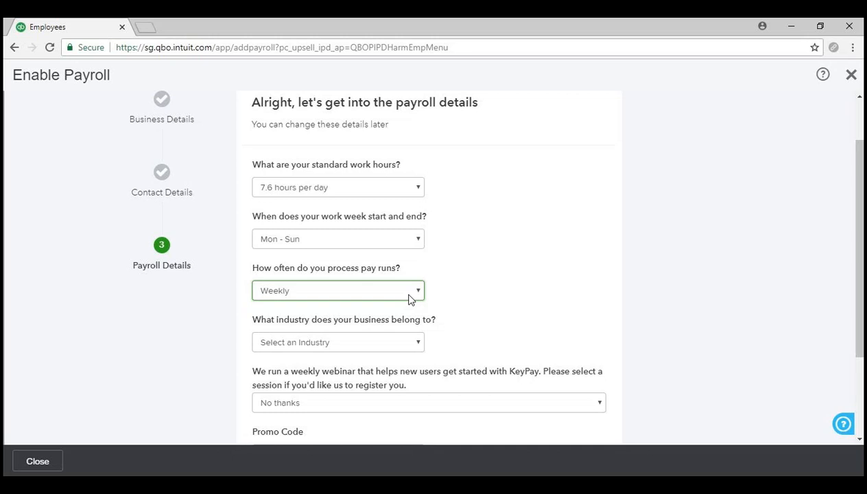
# - Choose Financial and Insurance Services as the industry and submit the payroll sign-up
pyautogui.scroll(-1, 454, 302)
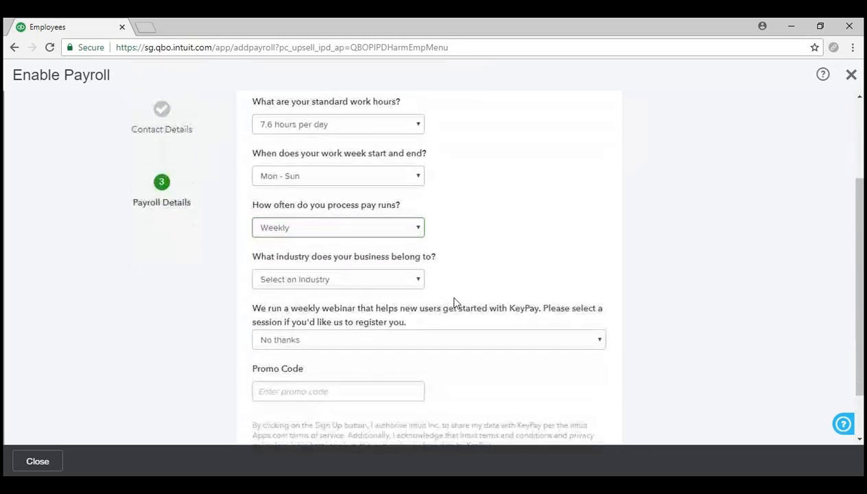
pyautogui.click(364, 140)
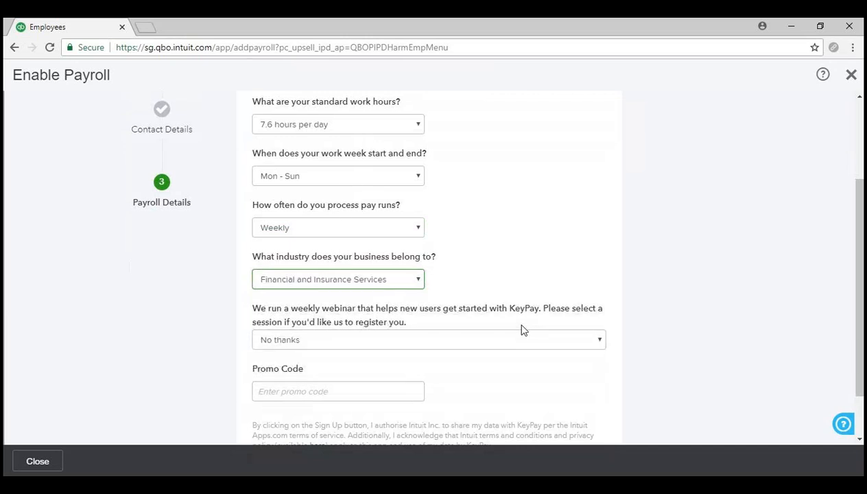
pyautogui.scroll(-1, 513, 372)
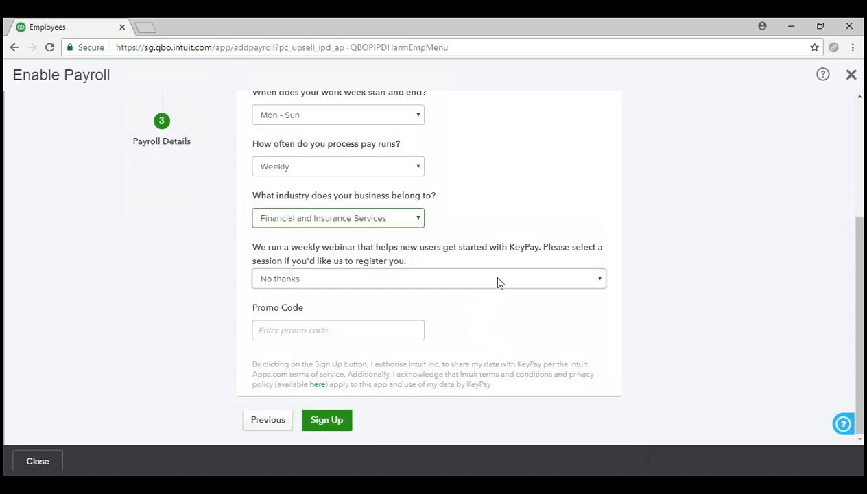
pyautogui.click(349, 329)
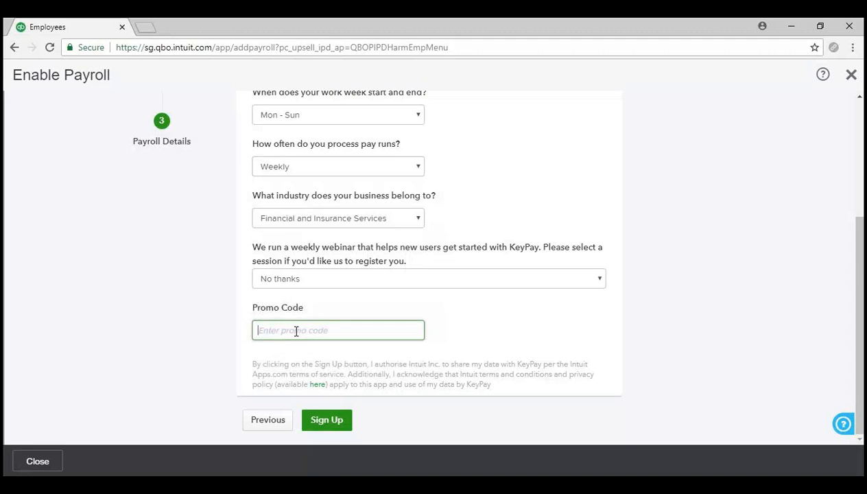
pyautogui.scroll(3, 496, 349)
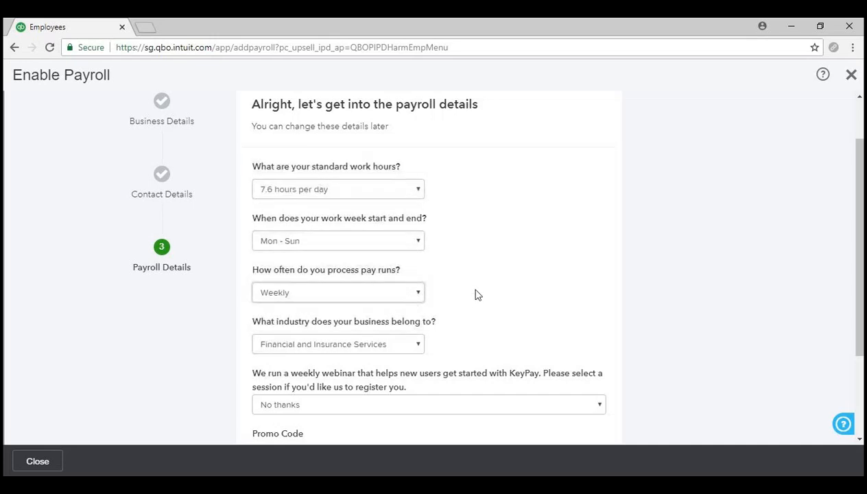
pyautogui.scroll(-2, 575, 267)
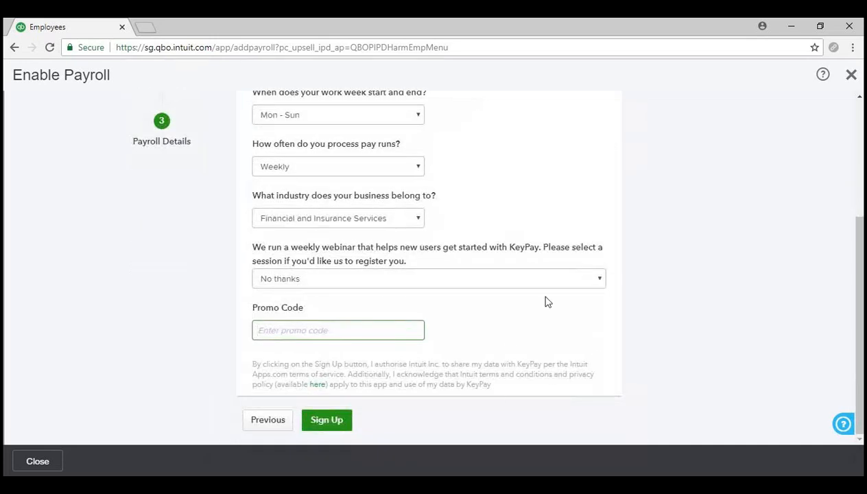
pyautogui.click(327, 420)
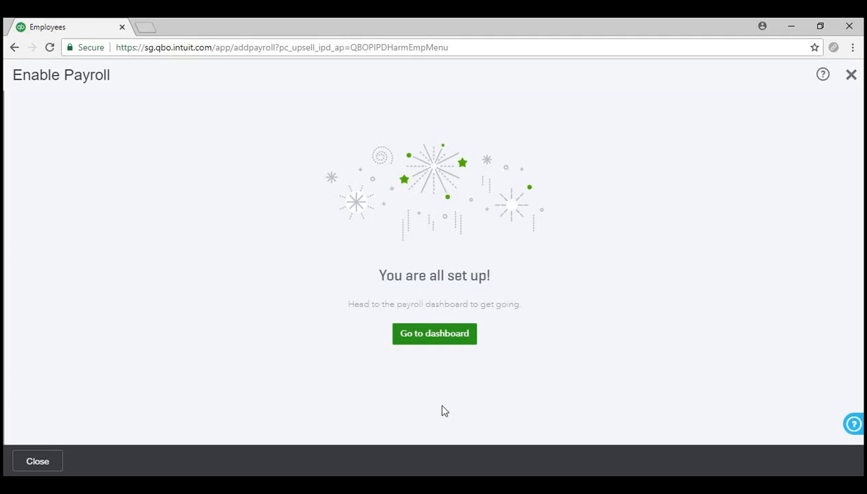
# - Return to the KeyPay Employees page showing $0.00 total pay cost
pyautogui.click(446, 337)
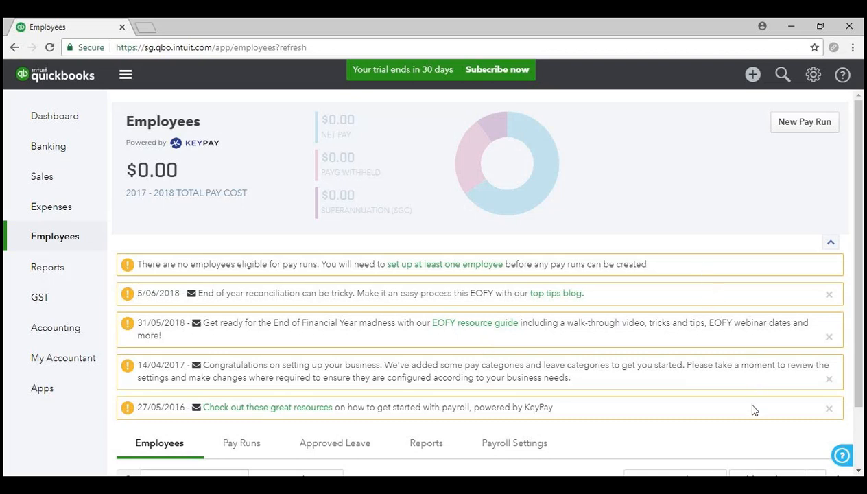
pyautogui.scroll(-1, 755, 410)
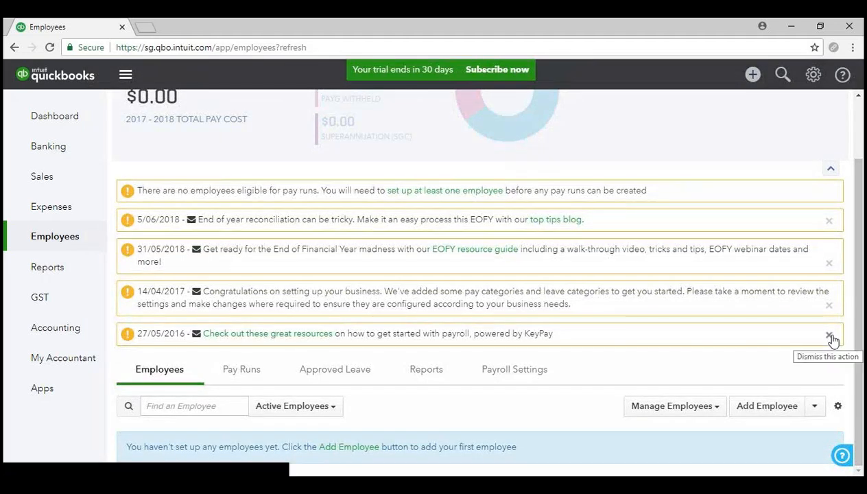
pyautogui.click(830, 336)
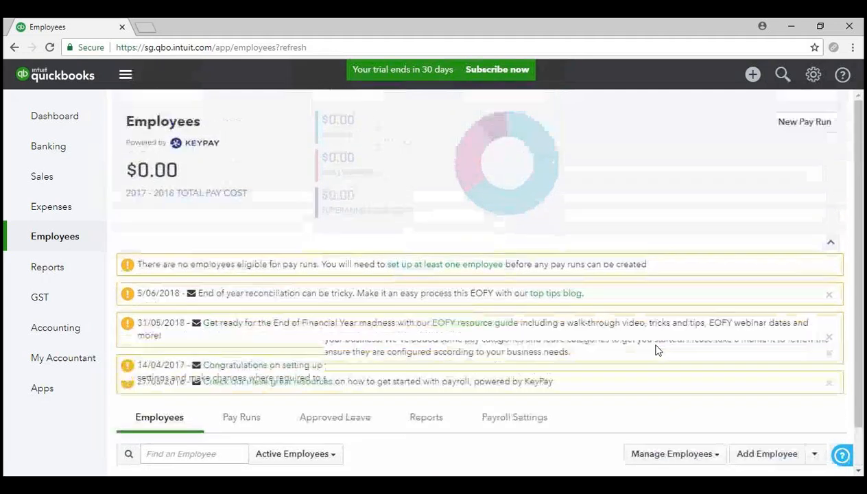
pyautogui.scroll(-1, 657, 350)
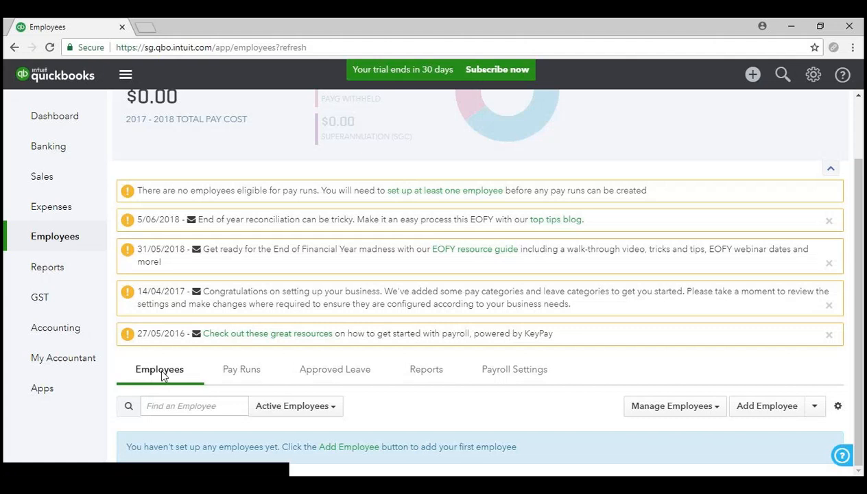
# - Check the empty Pay Runs list, then view the June 2018 approved leave calendar
pyautogui.click(199, 414)
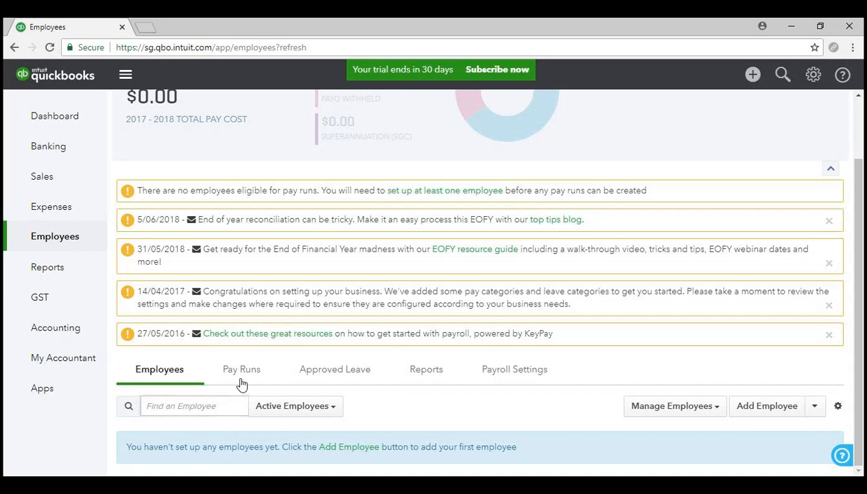
pyautogui.click(245, 374)
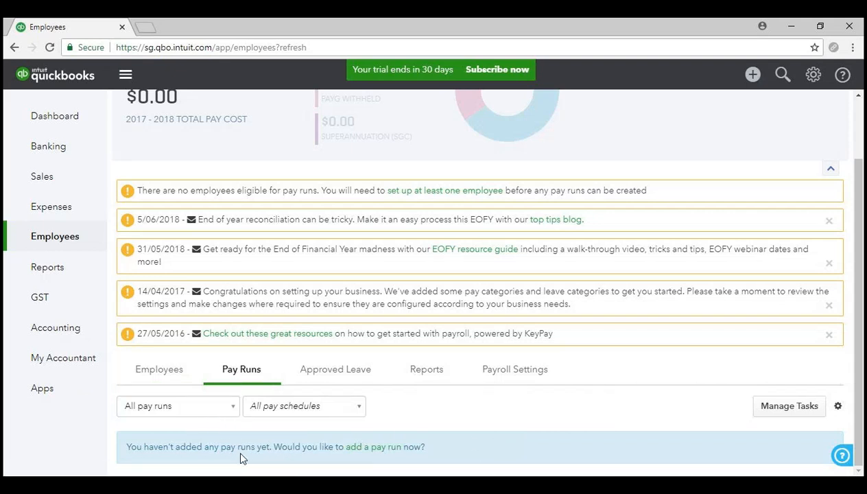
pyautogui.click(343, 370)
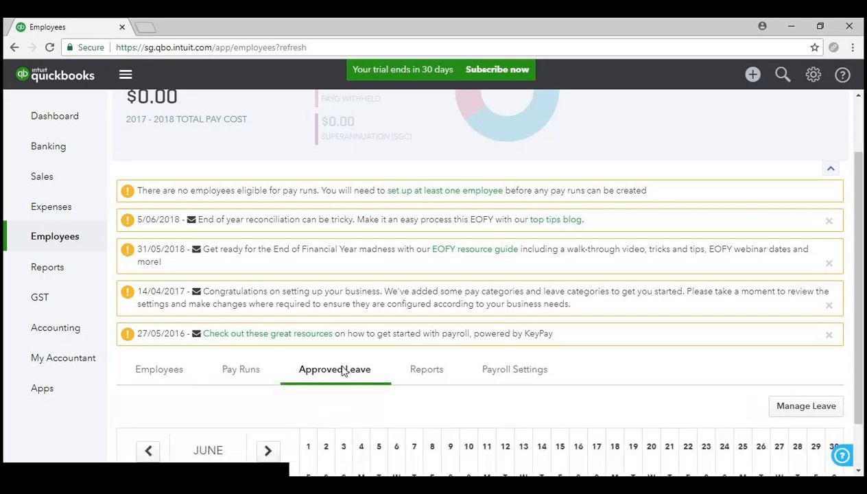
pyautogui.scroll(-1, 343, 370)
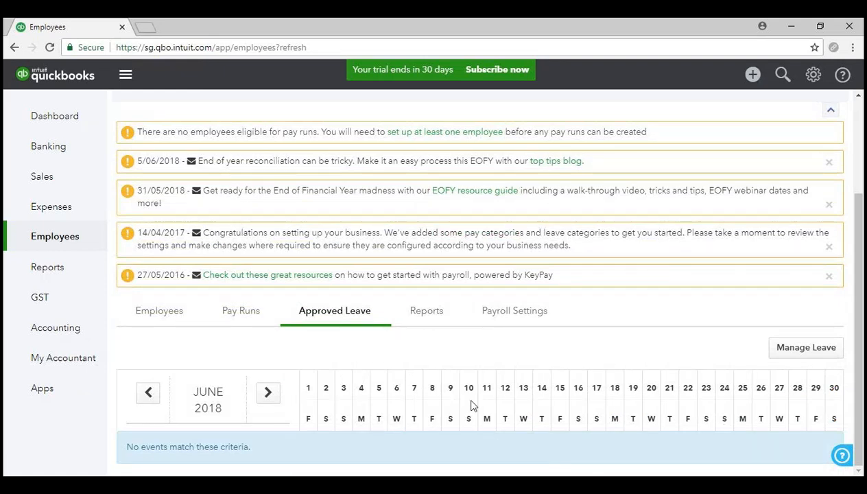
# - Browse the Payroll, Employee, Time & Attendance and ATO report links and their descriptions
pyautogui.click(421, 314)
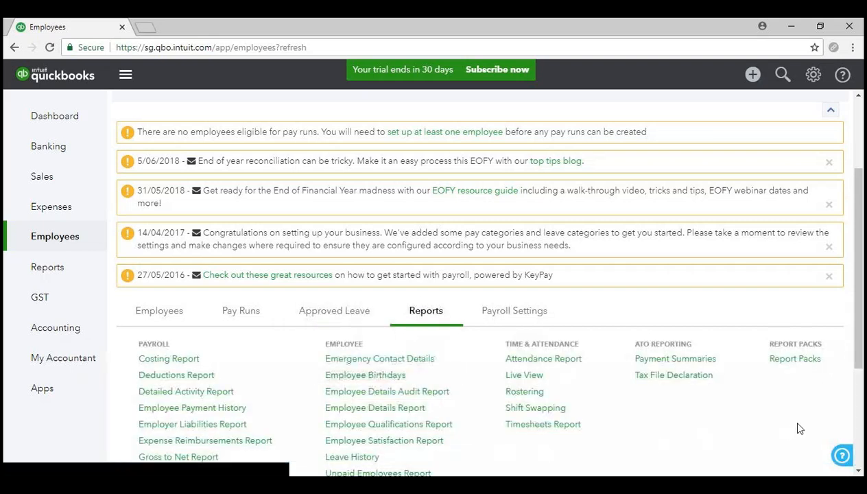
pyautogui.scroll(-3, 784, 418)
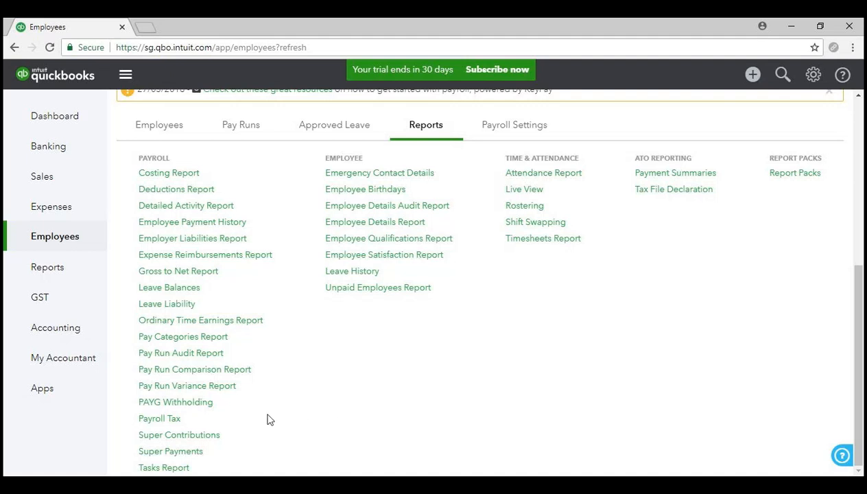
pyautogui.moveTo(196, 458)
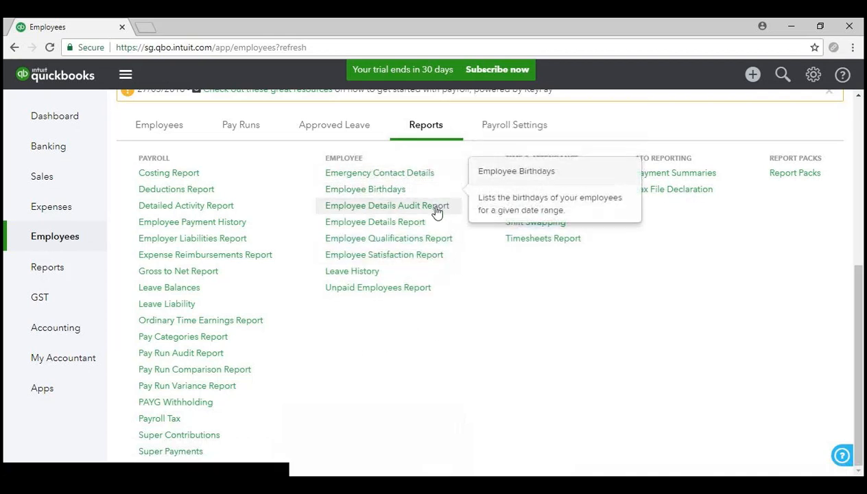
pyautogui.moveTo(437, 212)
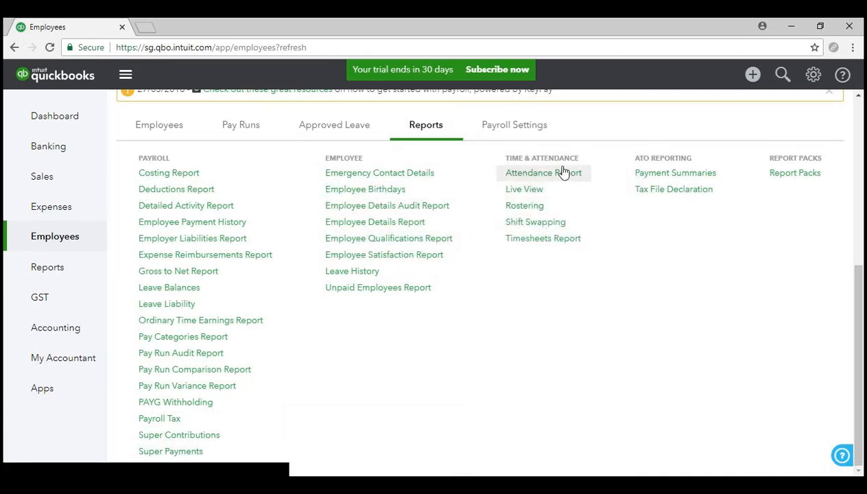
pyautogui.moveTo(576, 251)
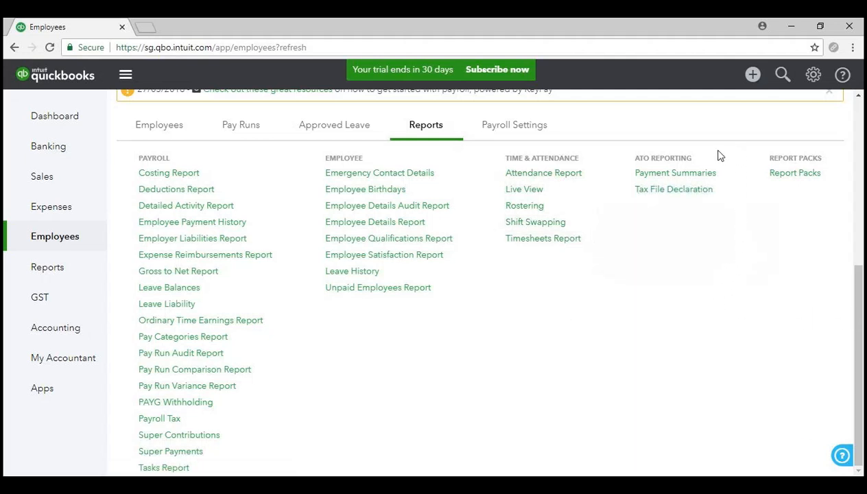
pyautogui.moveTo(712, 177)
pyautogui.scroll(2, 643, 382)
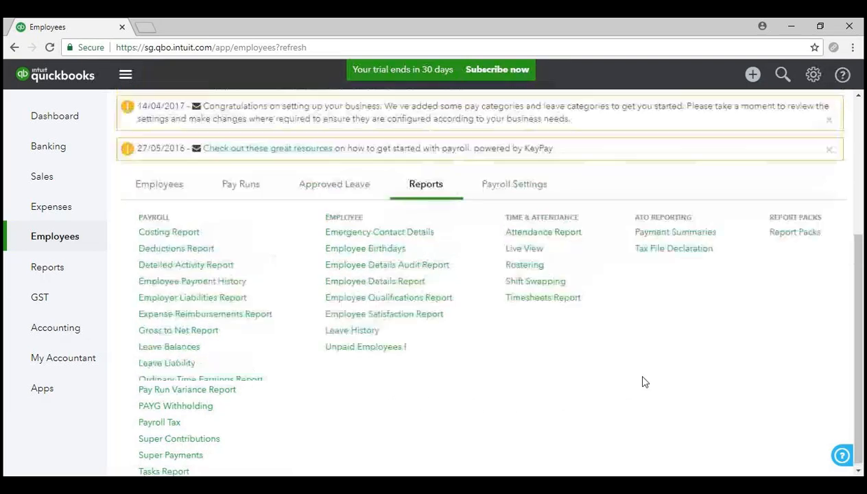
pyautogui.scroll(3, 638, 374)
pyautogui.scroll(-2, 628, 363)
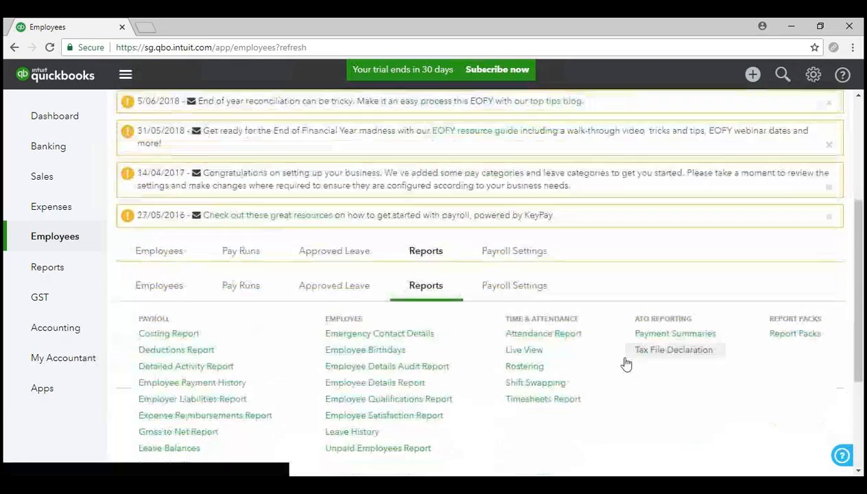
# - Open Payroll Settings and go to Business Details for 25June2018
pyautogui.click(511, 259)
pyautogui.scroll(-2, 513, 259)
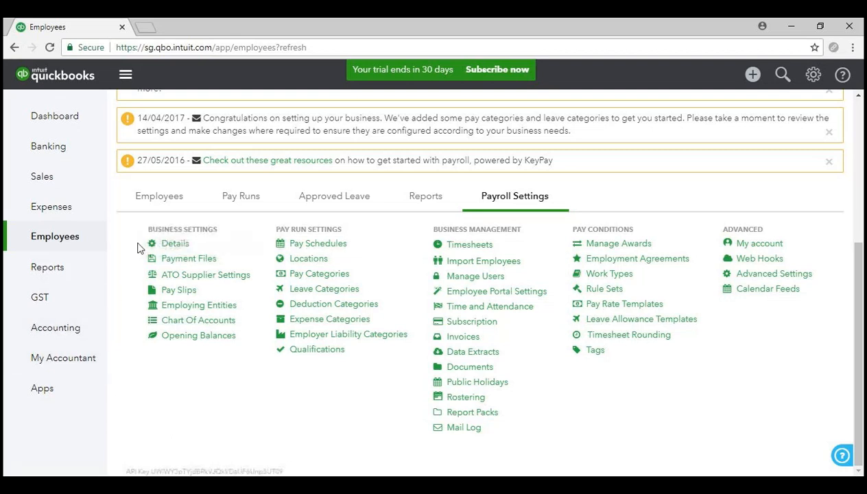
pyautogui.click(174, 244)
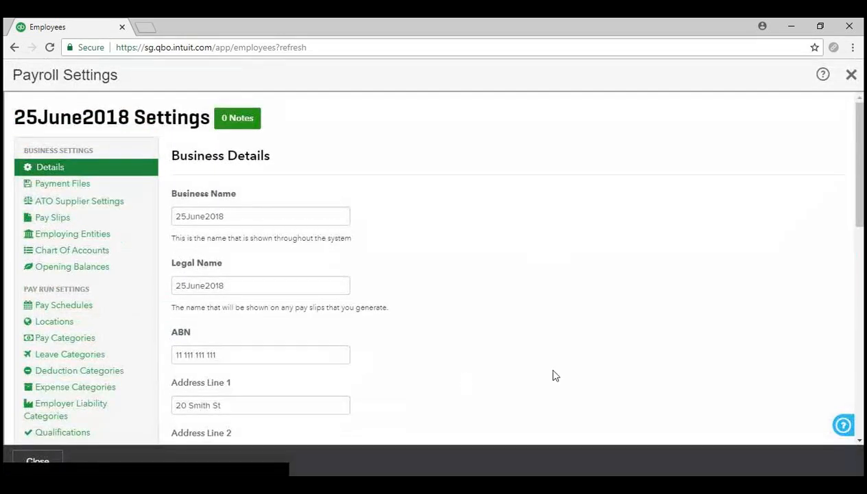
# - Review the 7.60 hours-per-day and Mon - Sun work week settings, then close Payroll Settings
pyautogui.scroll(-3, 569, 299)
pyautogui.scroll(1, 569, 297)
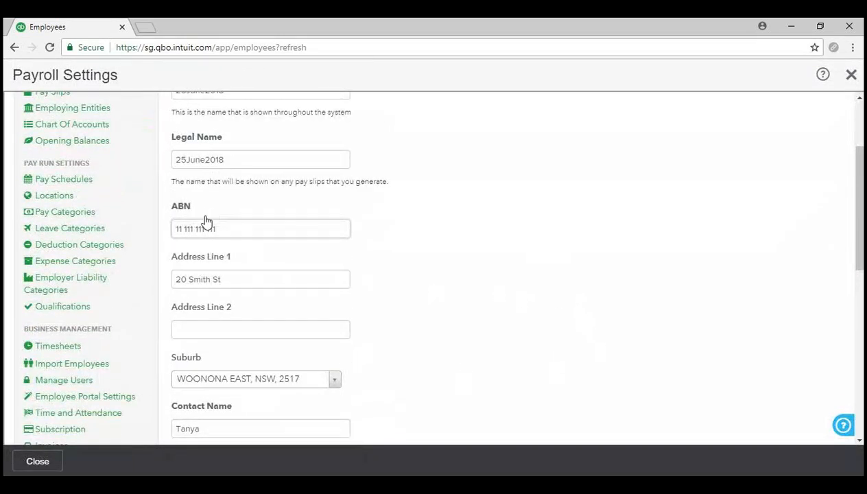
pyautogui.scroll(-2, 427, 293)
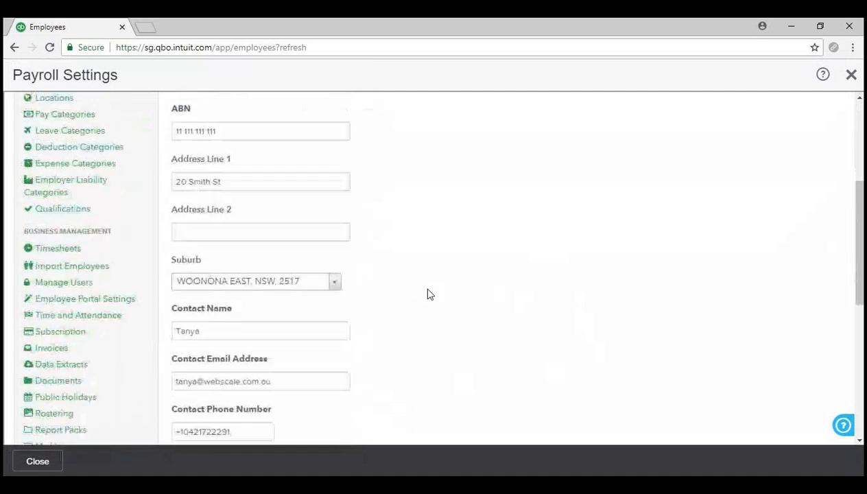
pyautogui.scroll(-5, 427, 294)
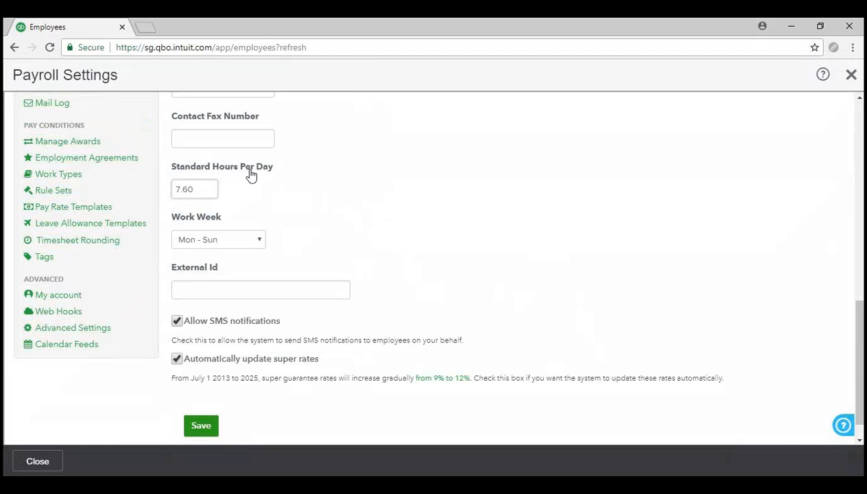
pyautogui.click(223, 219)
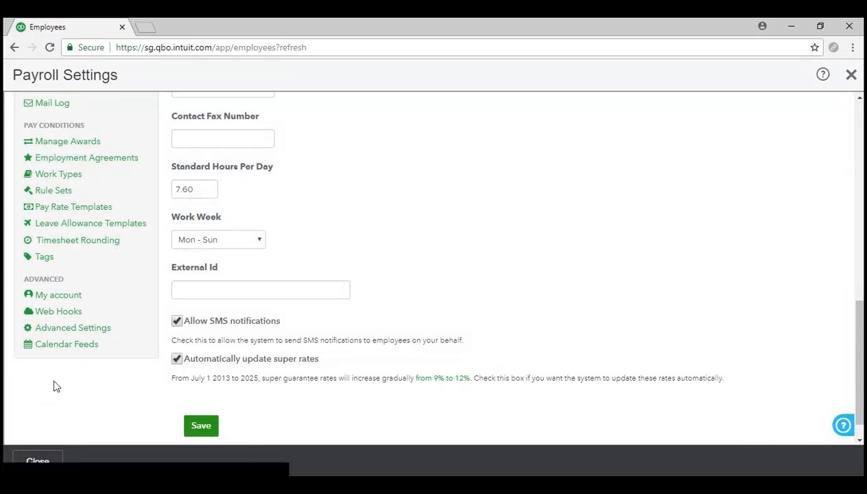
pyautogui.click(38, 461)
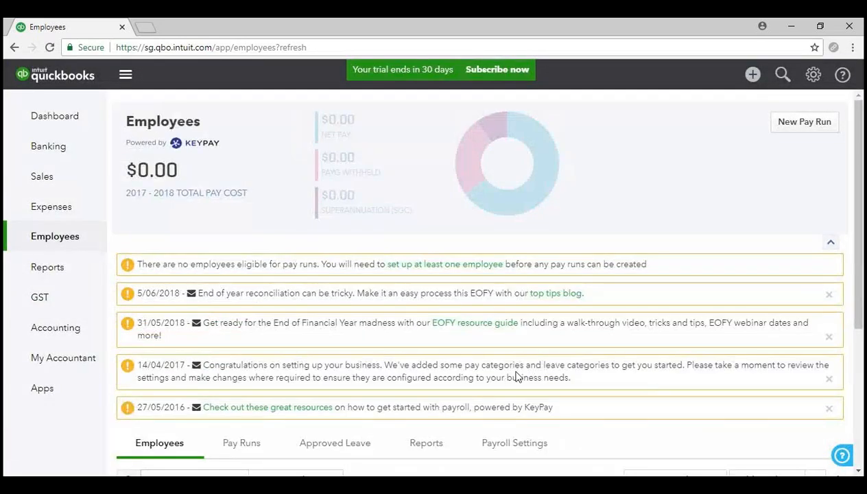
# - Return to Payroll Settings listing business, pay run, pay condition and advanced settings
pyautogui.scroll(-3, 514, 376)
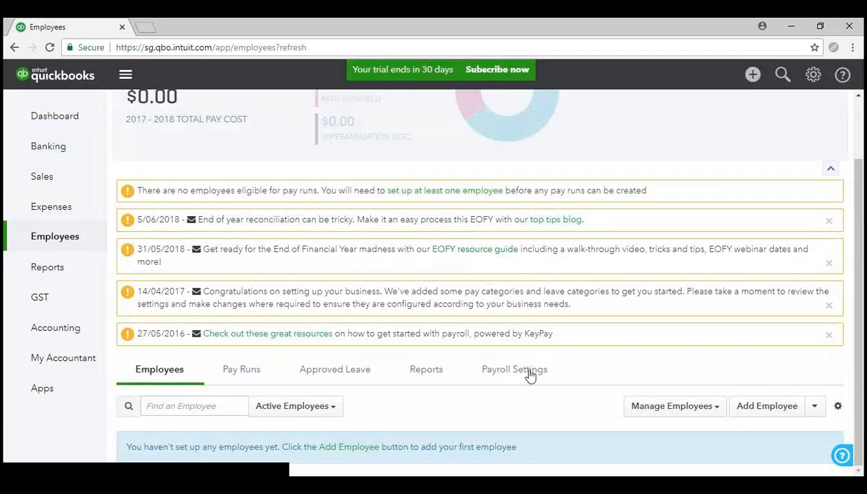
pyautogui.click(523, 372)
pyautogui.scroll(-1, 530, 377)
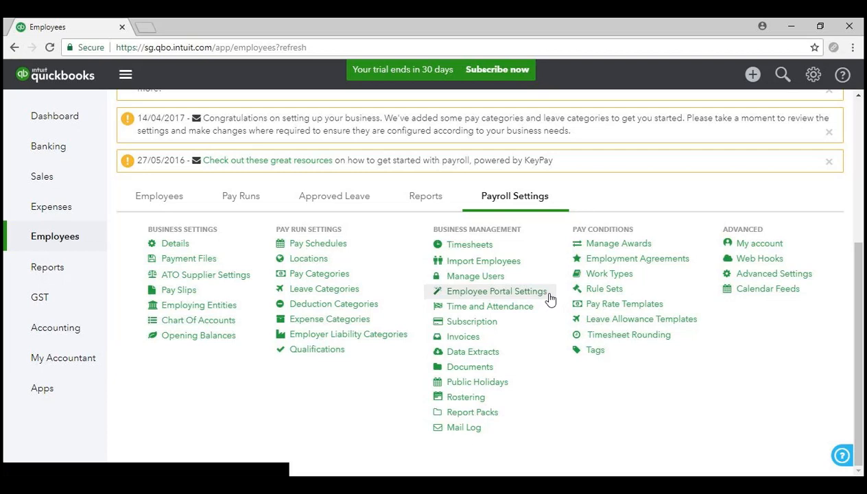
# - Leave Payroll Settings for the empty Employees list, checking the Add Employee dropdown options
pyautogui.scroll(4, 302, 367)
pyautogui.scroll(-2, 300, 370)
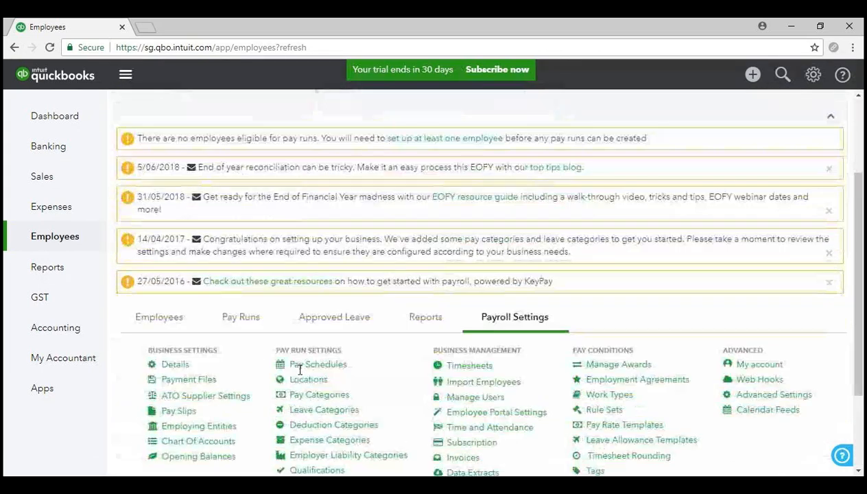
pyautogui.scroll(2, 246, 360)
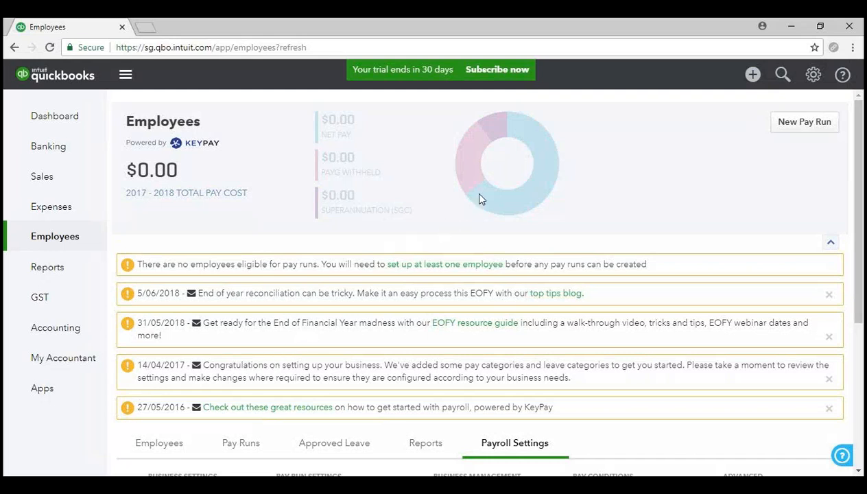
pyautogui.scroll(-2, 412, 233)
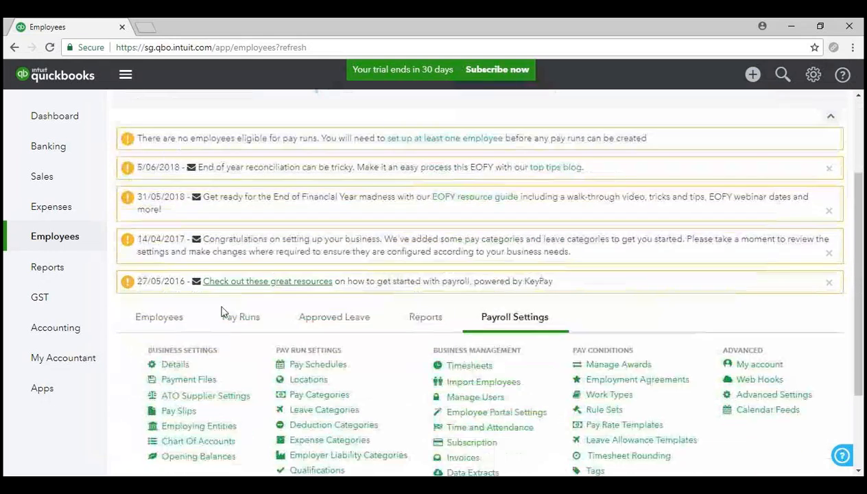
pyautogui.click(162, 323)
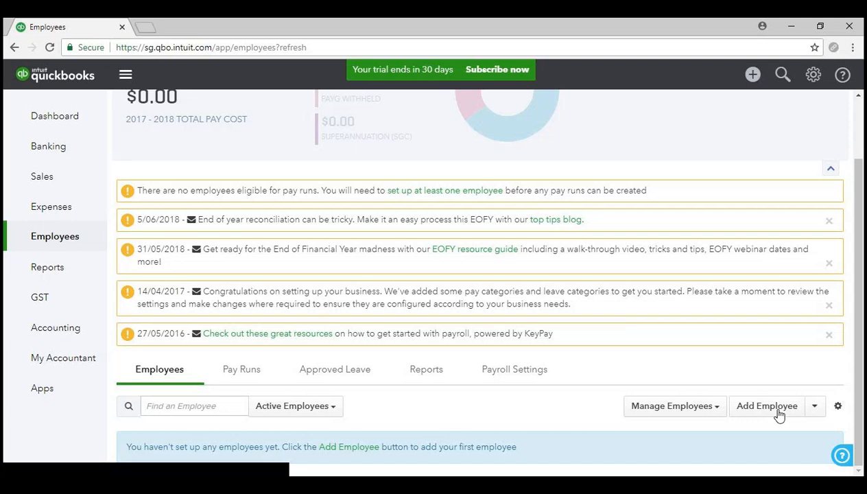
pyautogui.click(814, 406)
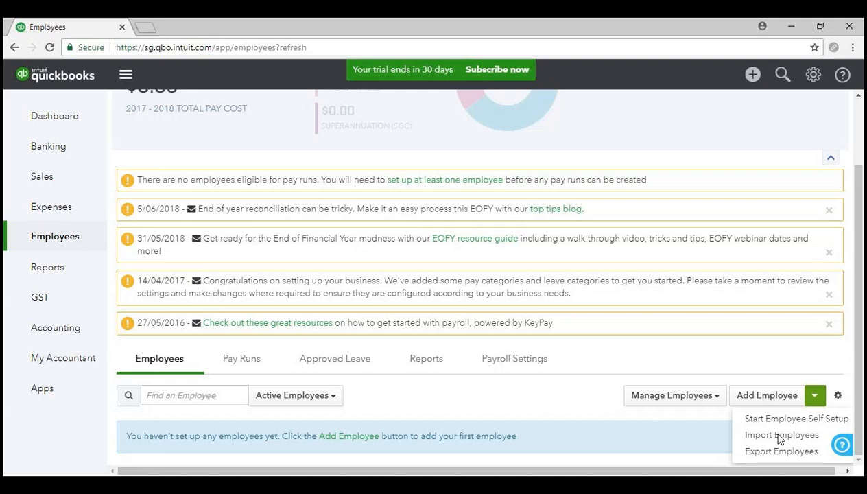
pyautogui.click(810, 402)
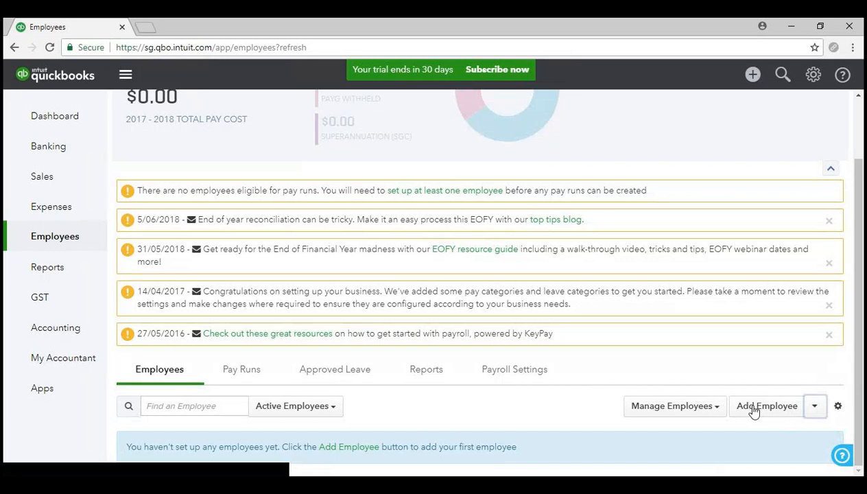
# - Start a new employee and enter their first name and surname
pyautogui.click(753, 408)
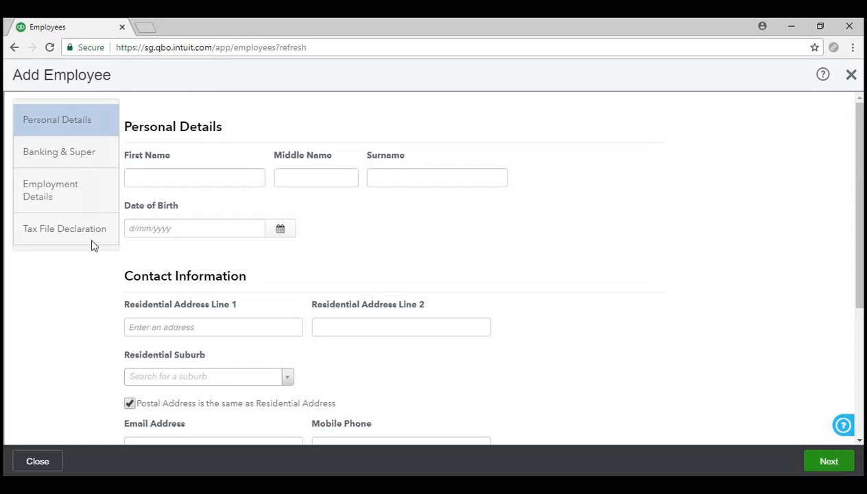
pyautogui.click(218, 177)
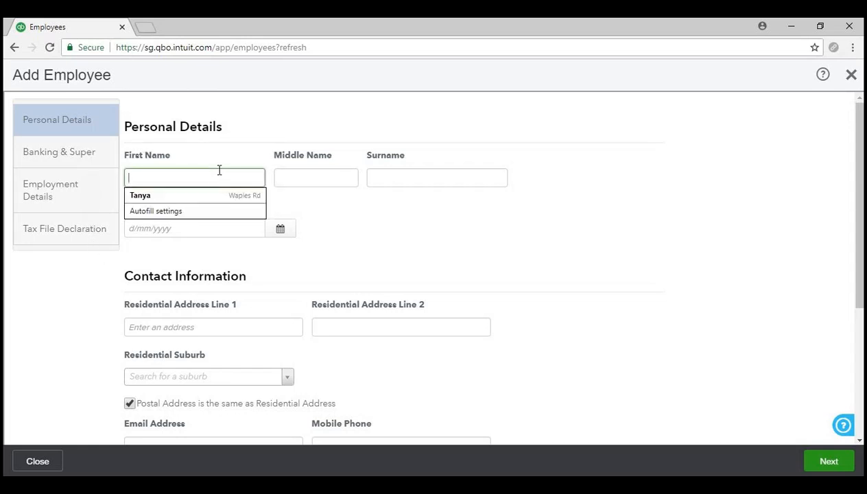
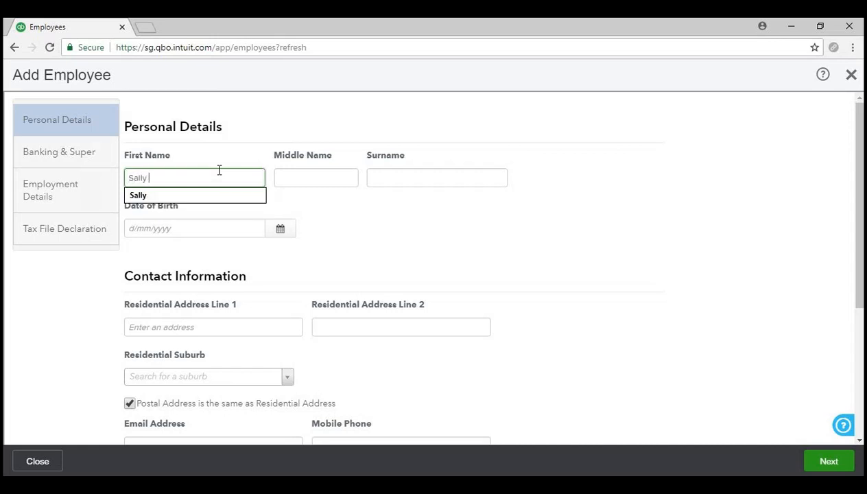
pyautogui.click(391, 175)
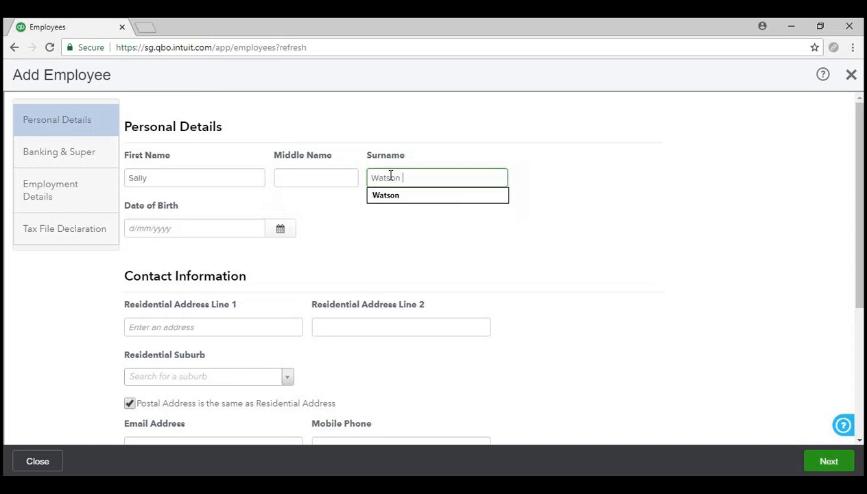
pyautogui.click(383, 227)
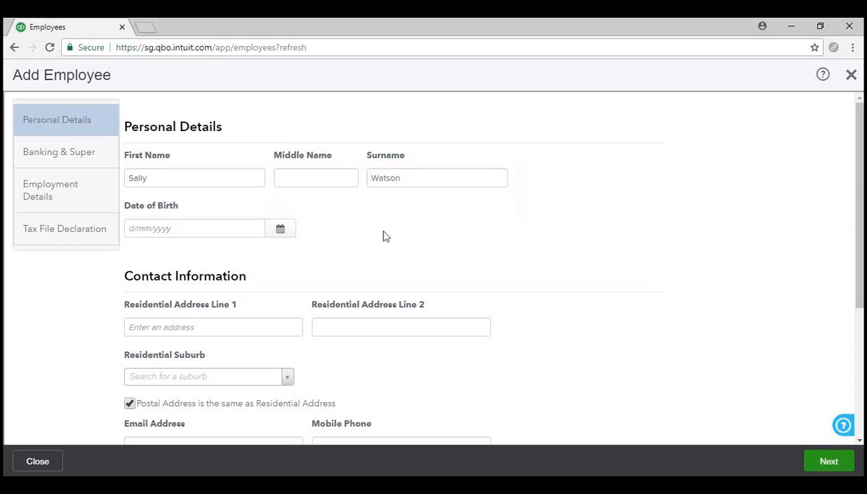
pyautogui.click(281, 233)
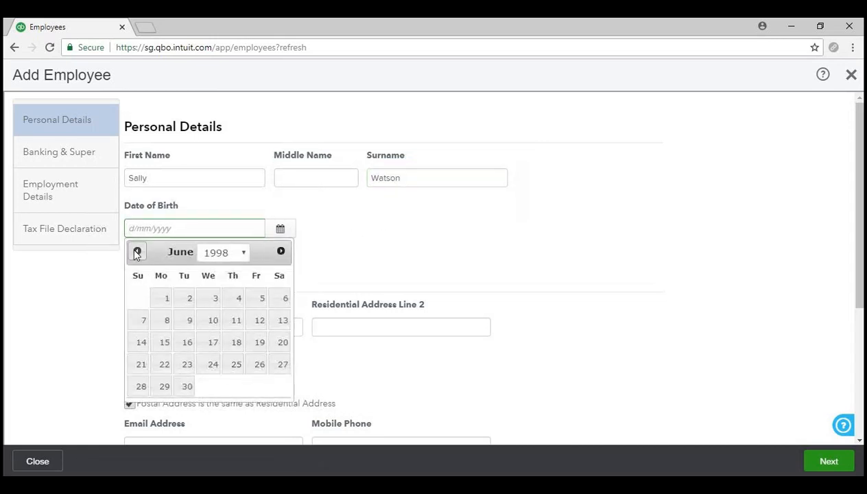
pyautogui.click(136, 252)
pyautogui.click(136, 252)
pyautogui.click(162, 343)
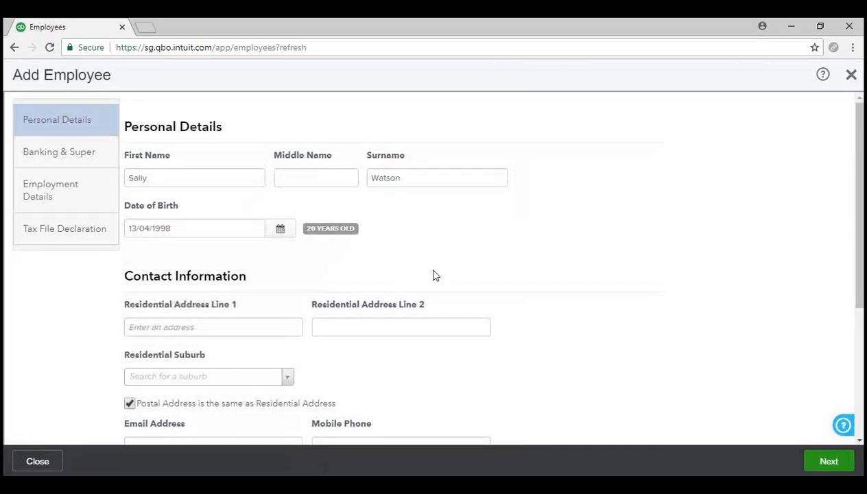
pyautogui.scroll(-1, 453, 259)
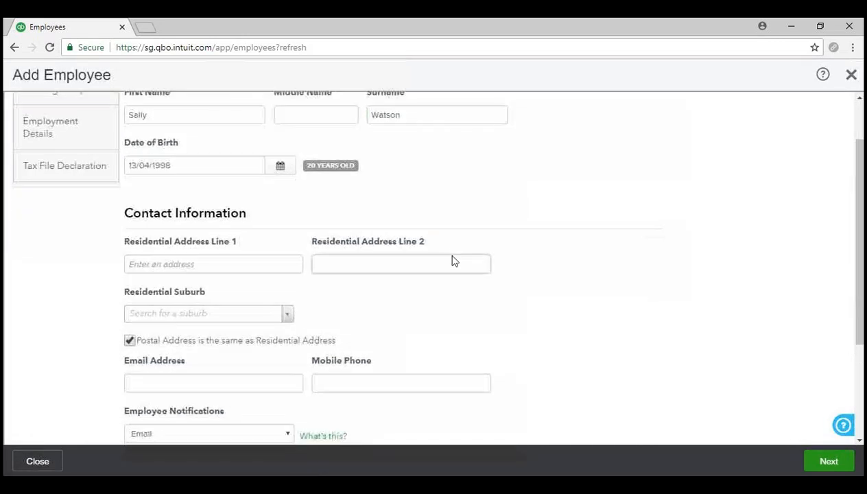
pyautogui.click(204, 260)
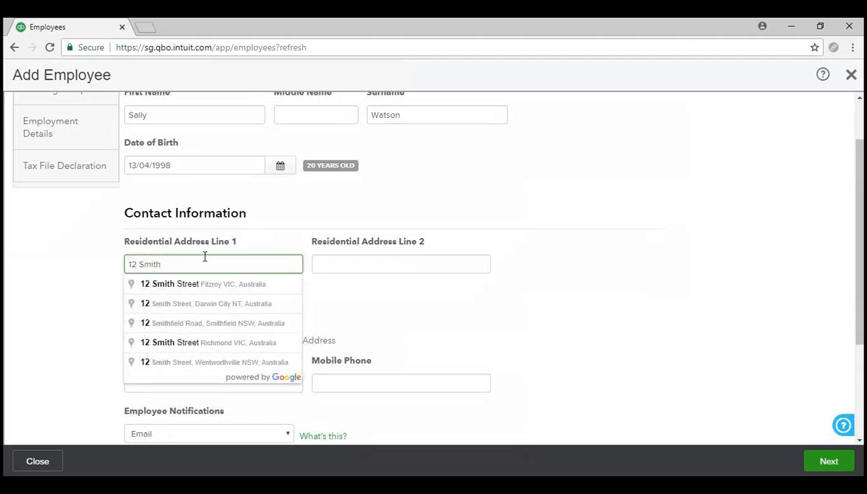
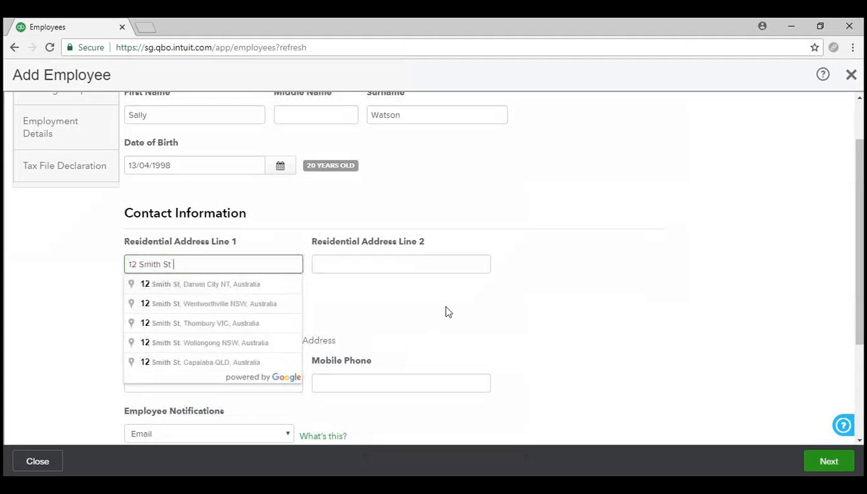
# - Finish the street address and choose the employee's suburb from the search results
pyautogui.click(329, 304)
pyautogui.click(240, 311)
pyautogui.write('wo')
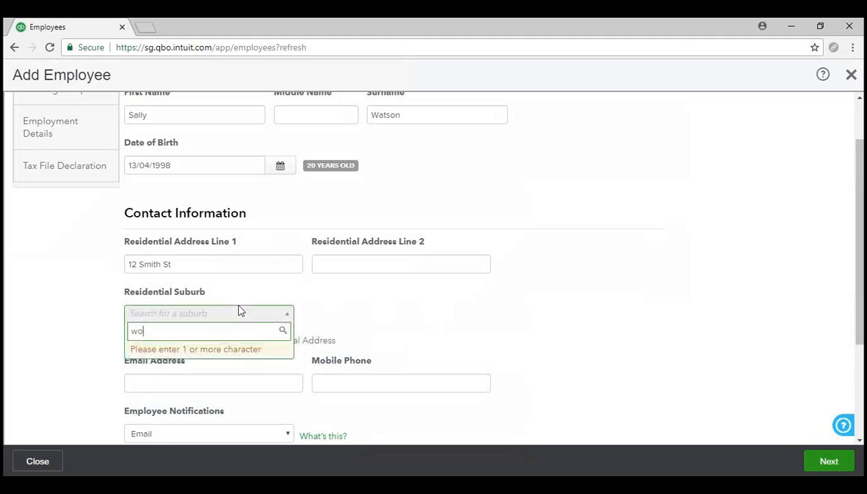
pyautogui.write('onon')
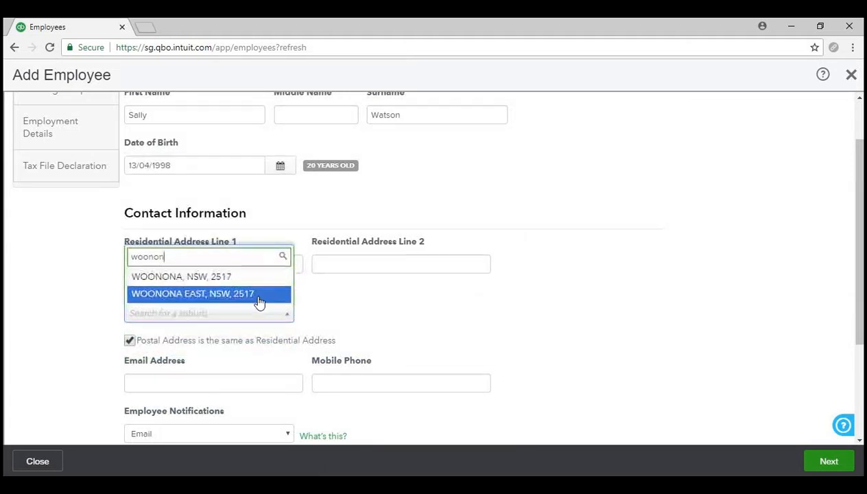
pyautogui.click(261, 278)
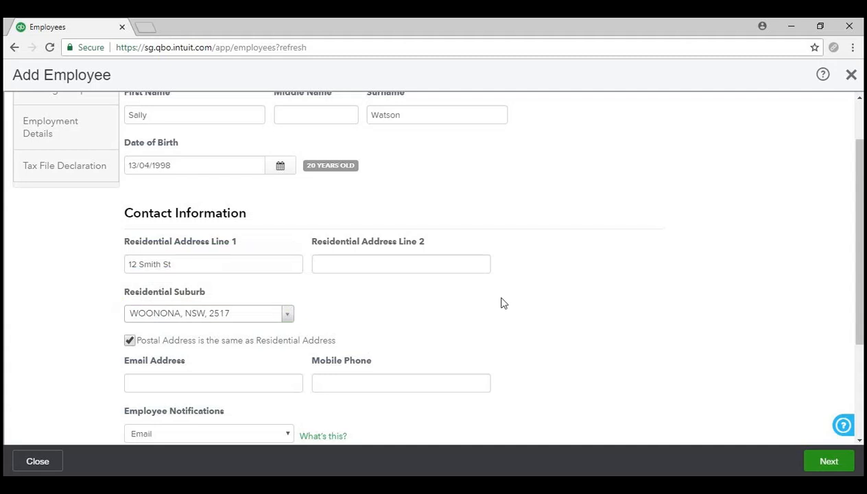
pyautogui.scroll(-2, 568, 282)
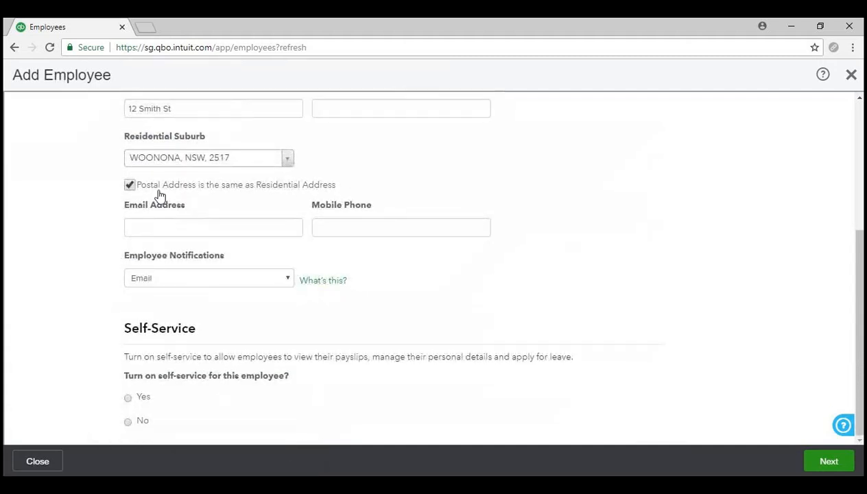
# - Paste in the employee's email address, autofill the mobile number, and check the notification setting
pyautogui.click(238, 229)
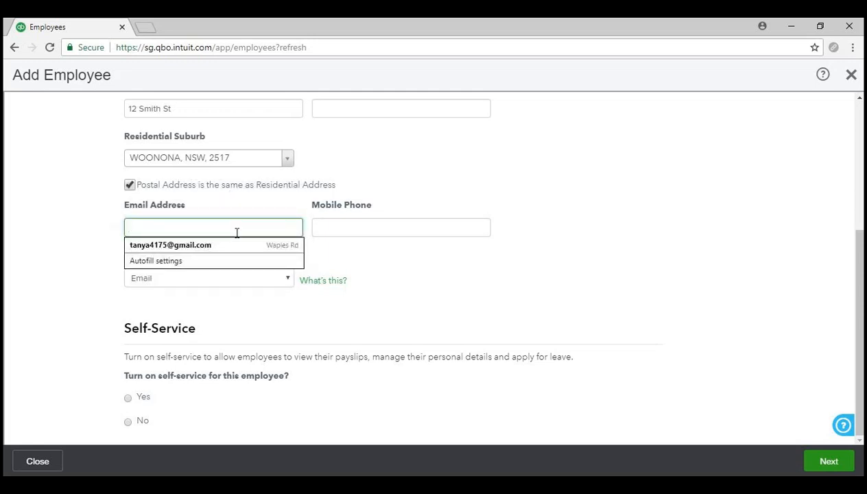
pyautogui.click(456, 483)
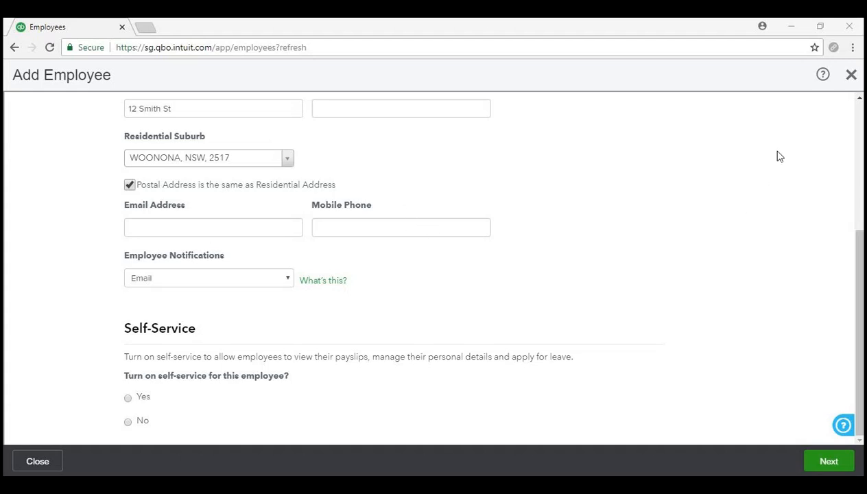
pyautogui.click(285, 232)
pyautogui.rightClick(265, 227)
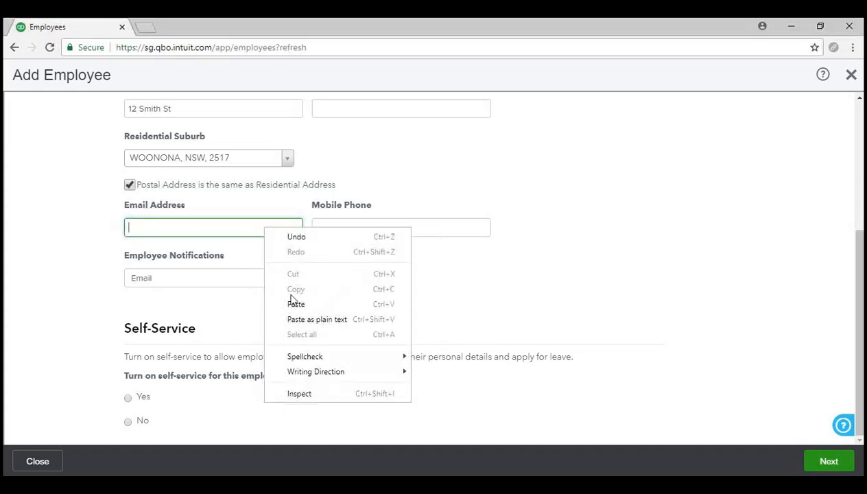
pyautogui.click(296, 302)
pyautogui.click(389, 229)
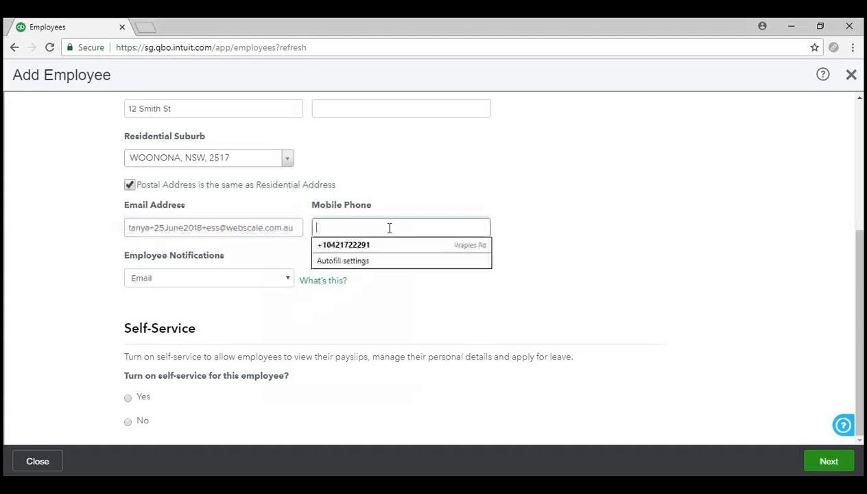
pyautogui.click(394, 247)
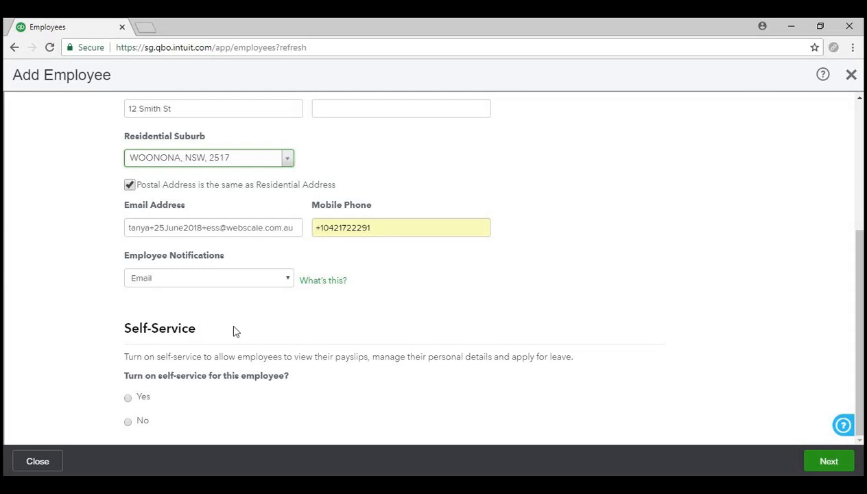
pyautogui.click(239, 279)
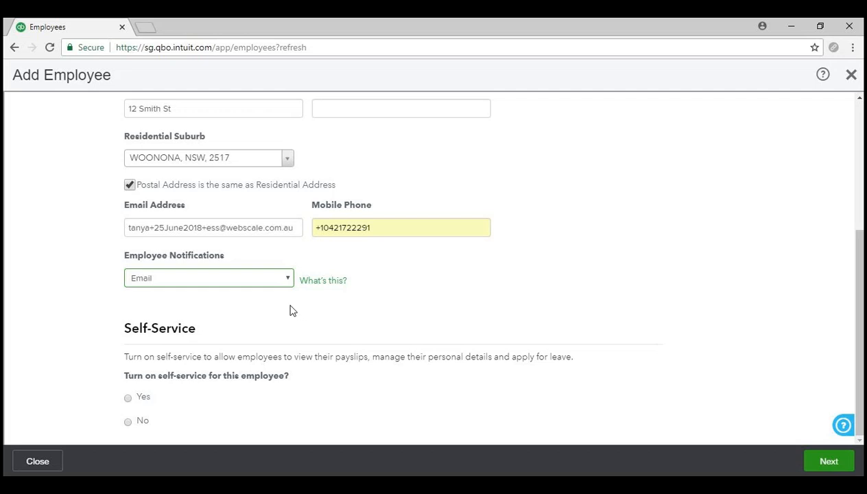
# - Enable employee self-service (Yes) and advance to the Banking & Super step
pyautogui.click(460, 325)
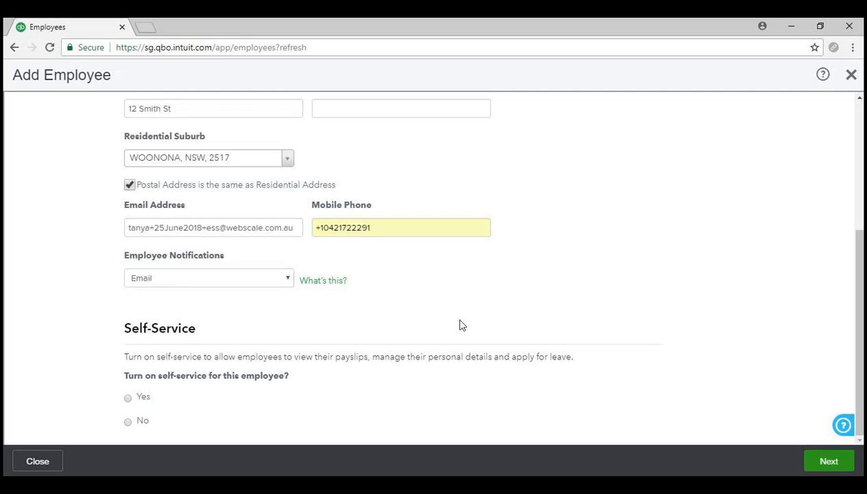
pyautogui.click(267, 281)
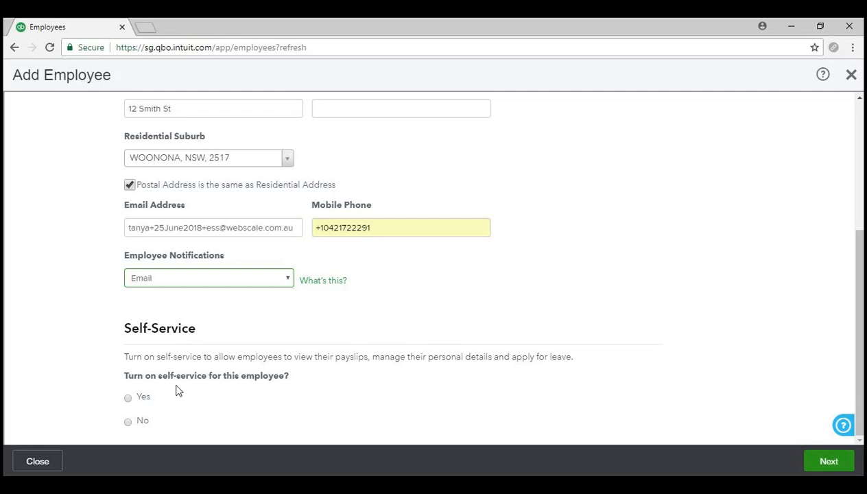
pyautogui.click(129, 398)
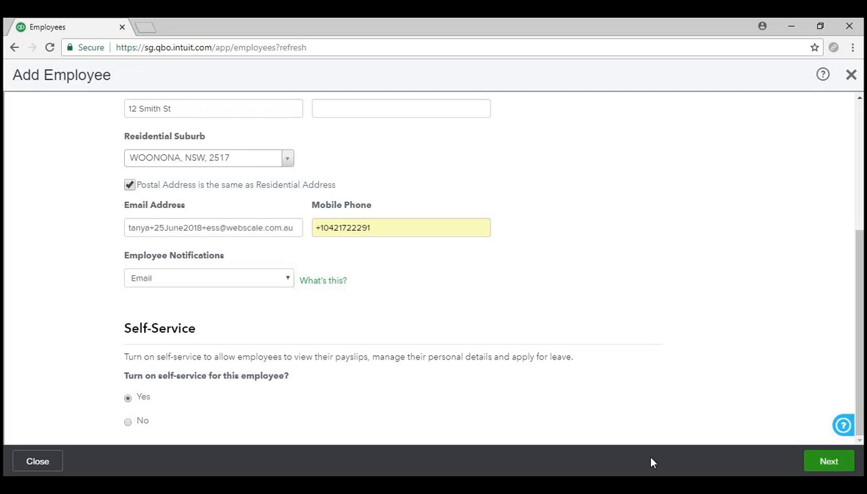
pyautogui.click(828, 462)
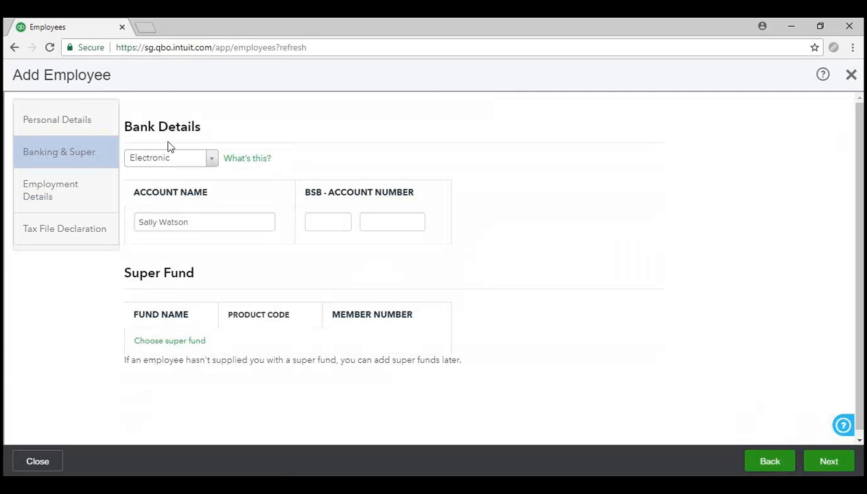
# - Open the Bank Details payment method list
pyautogui.click(212, 160)
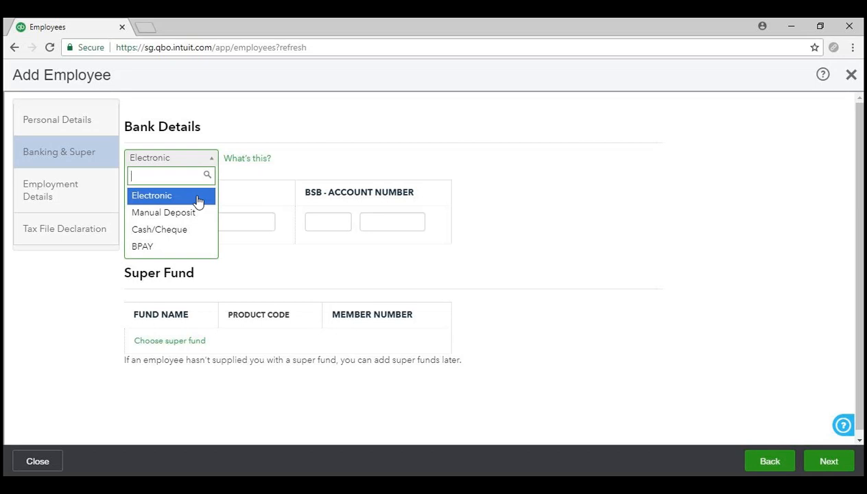
# - Keep Electronic as the bank payment method and close the list
pyautogui.click(198, 200)
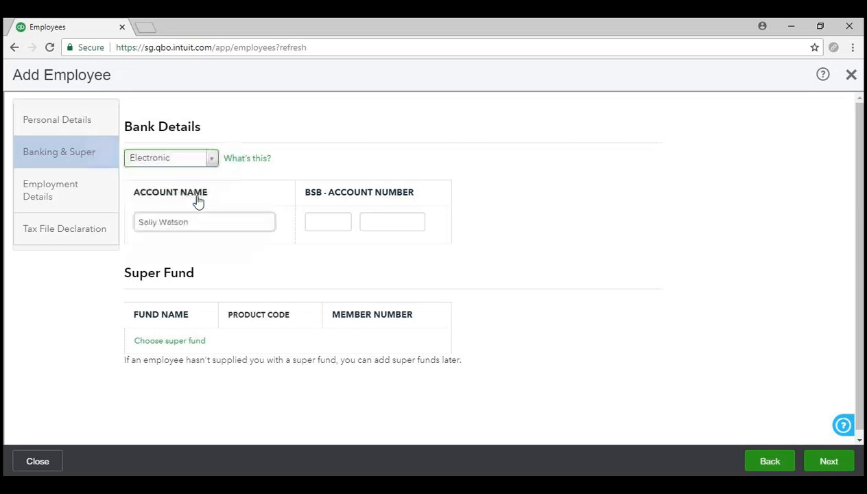
pyautogui.click(401, 50)
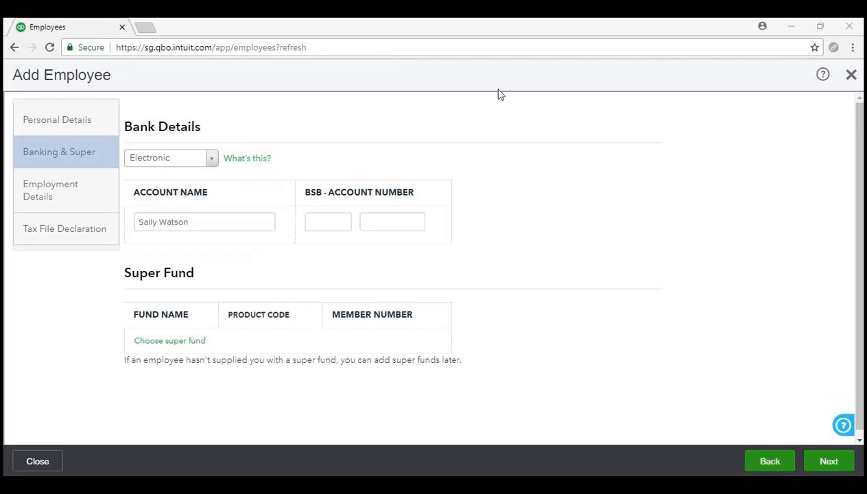
pyautogui.click(523, 166)
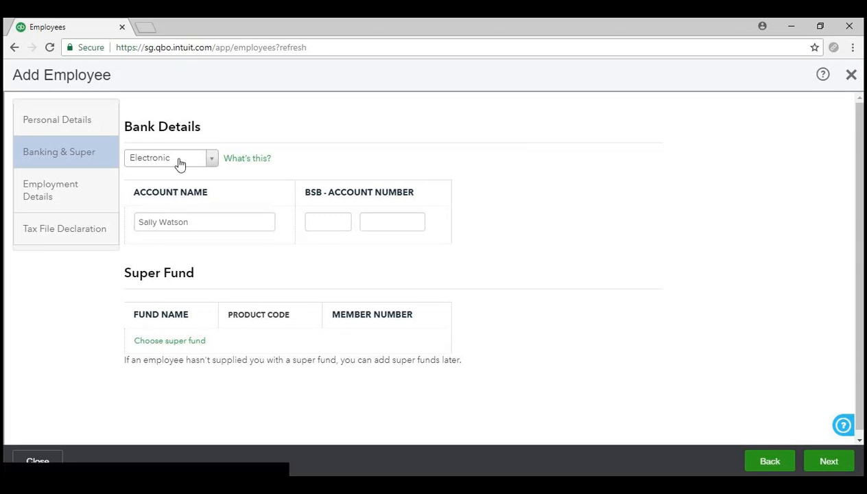
# - Enter the employee's BSB and bank account number, then bring up the super fund chooser
pyautogui.click(197, 221)
pyautogui.click(340, 223)
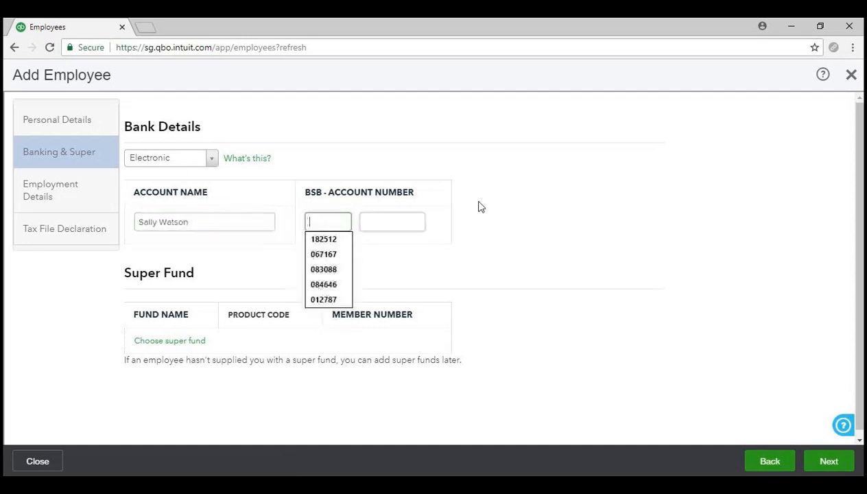
pyautogui.write('815-000')
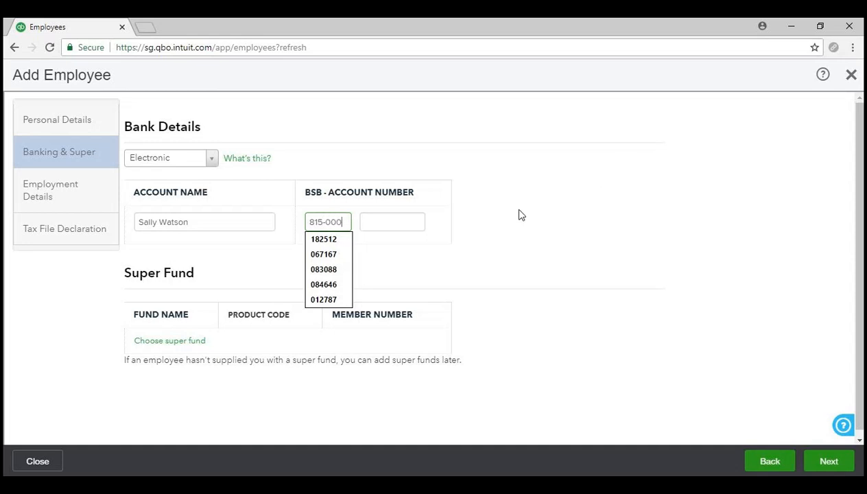
pyautogui.click(420, 218)
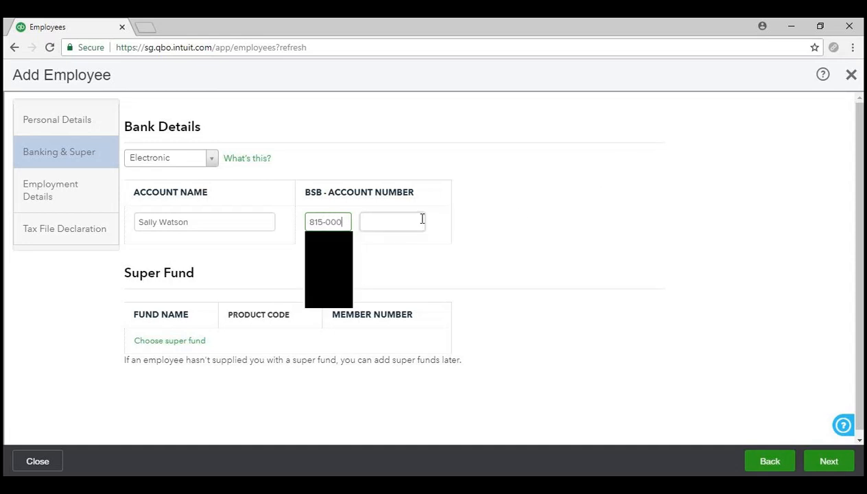
pyautogui.write('123456')
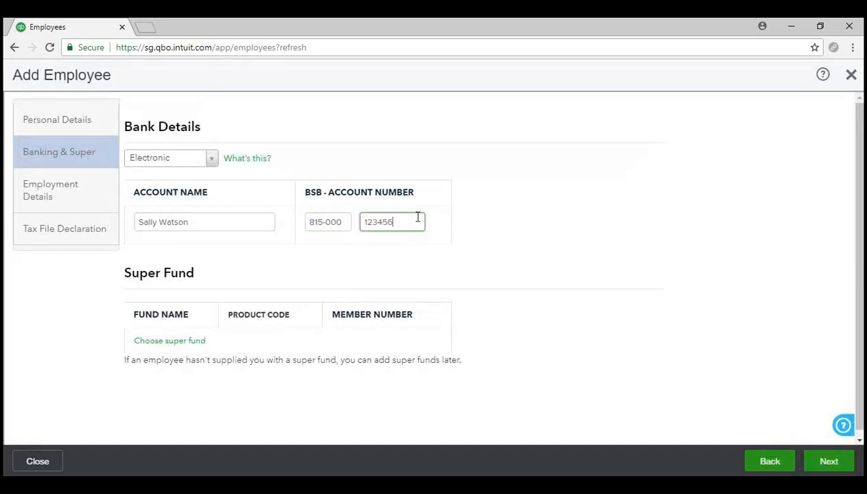
pyautogui.click(461, 233)
pyautogui.scroll(-1, 453, 235)
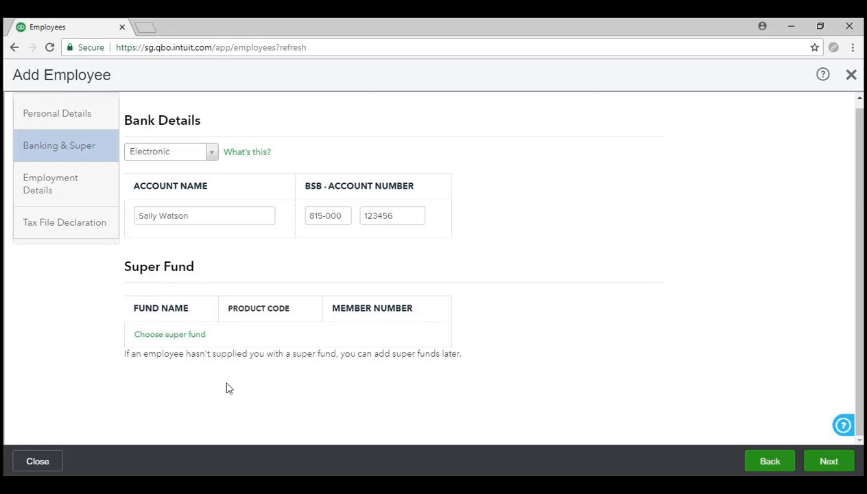
pyautogui.click(193, 337)
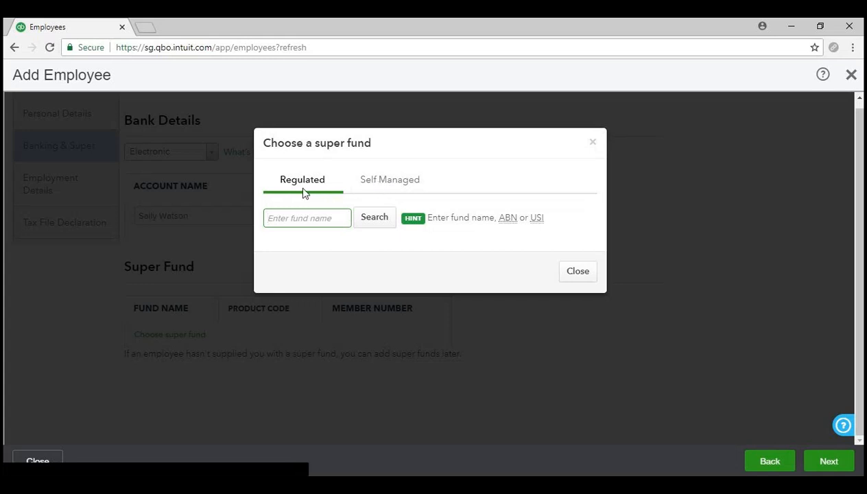
pyautogui.click(389, 187)
pyautogui.scroll(-2, 437, 274)
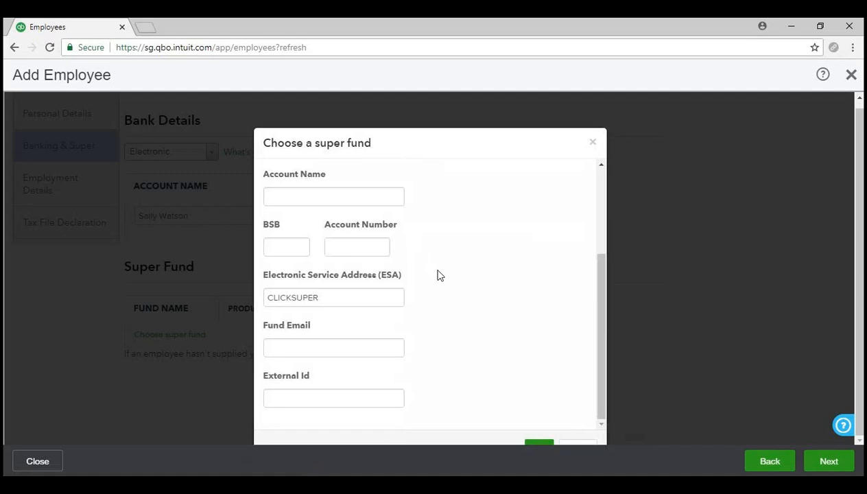
pyautogui.scroll(2, 440, 276)
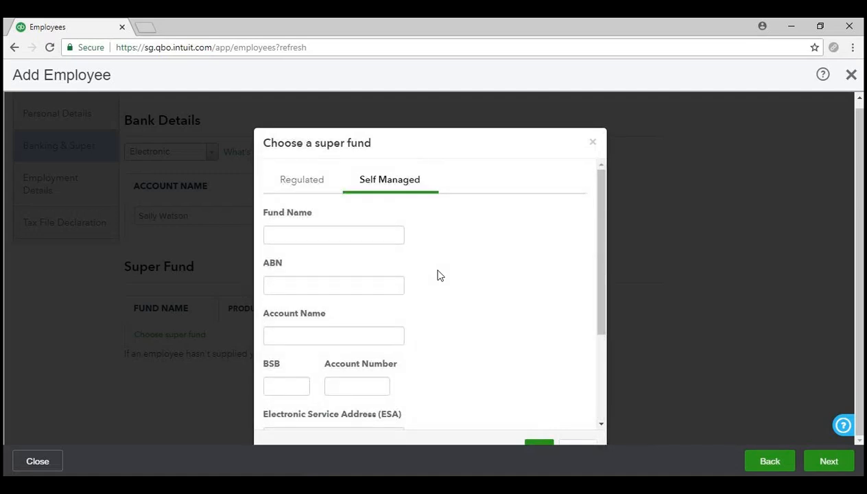
pyautogui.scroll(-2, 439, 275)
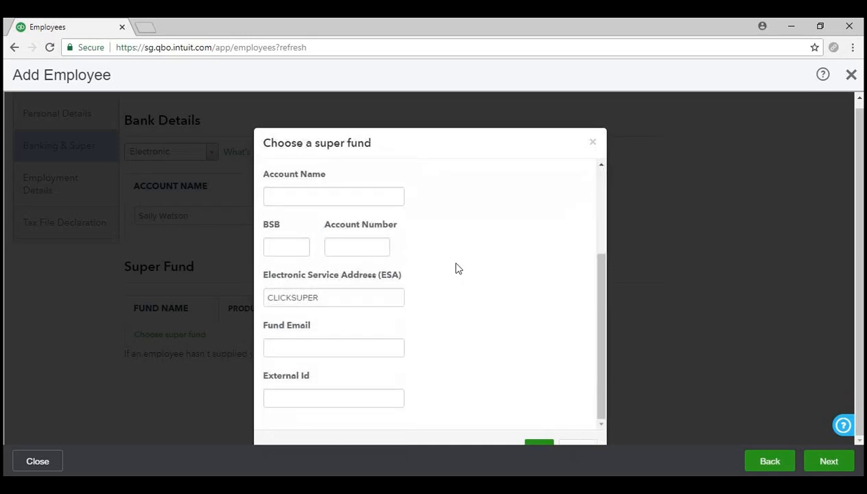
pyautogui.scroll(2, 454, 284)
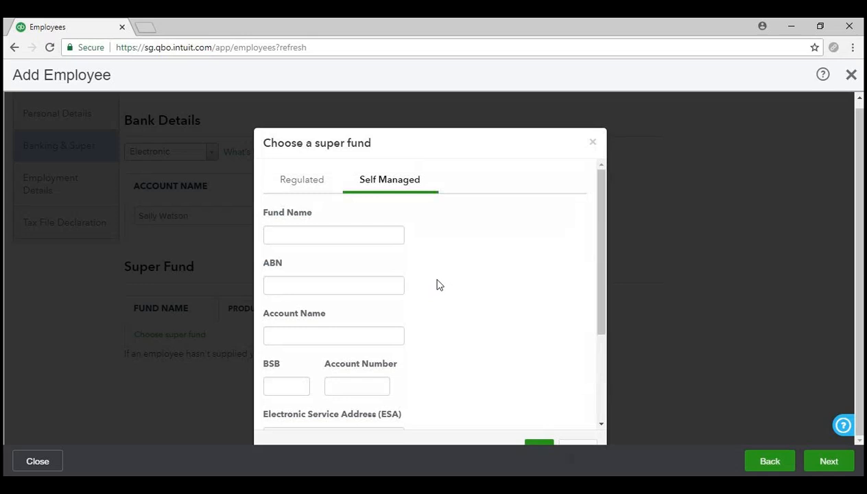
pyautogui.scroll(-2, 509, 304)
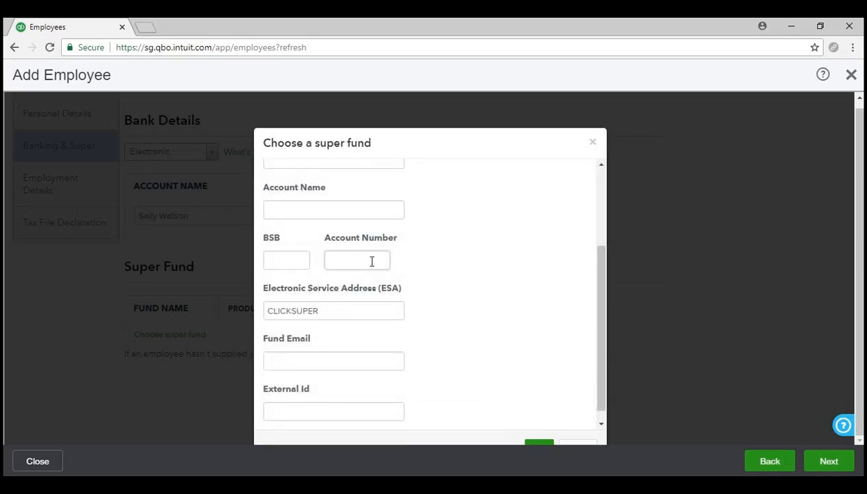
pyautogui.scroll(-1, 474, 296)
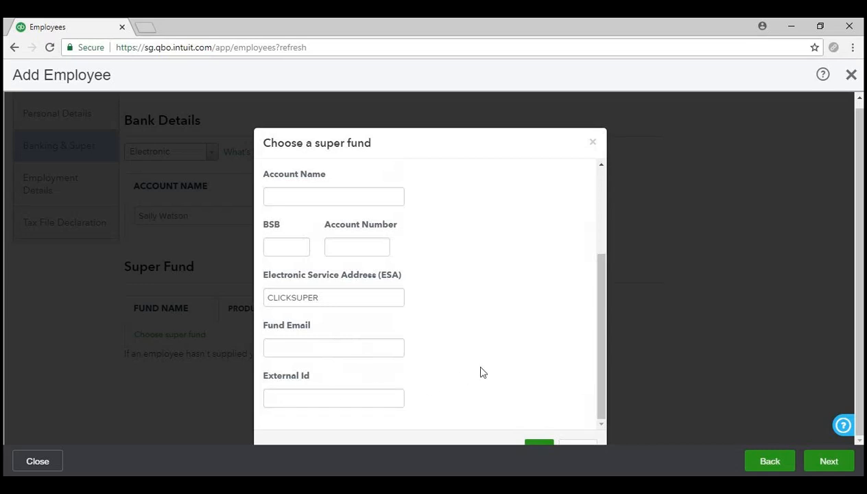
pyautogui.scroll(1, 480, 372)
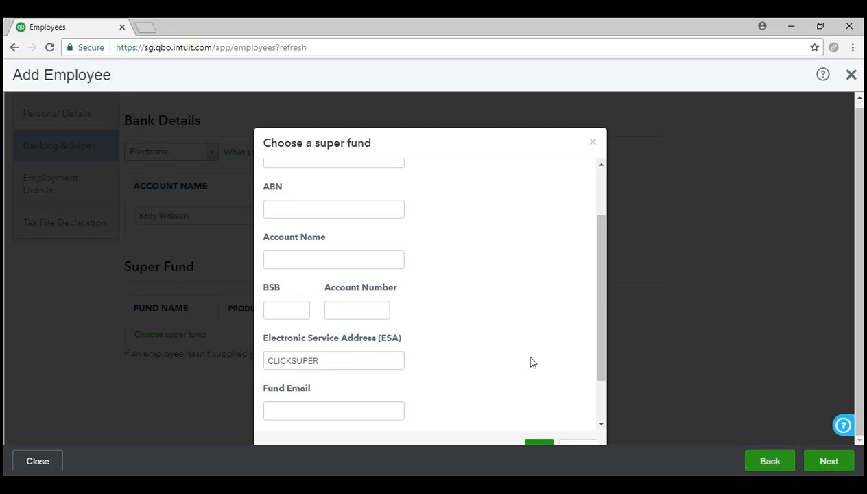
pyautogui.scroll(2, 532, 362)
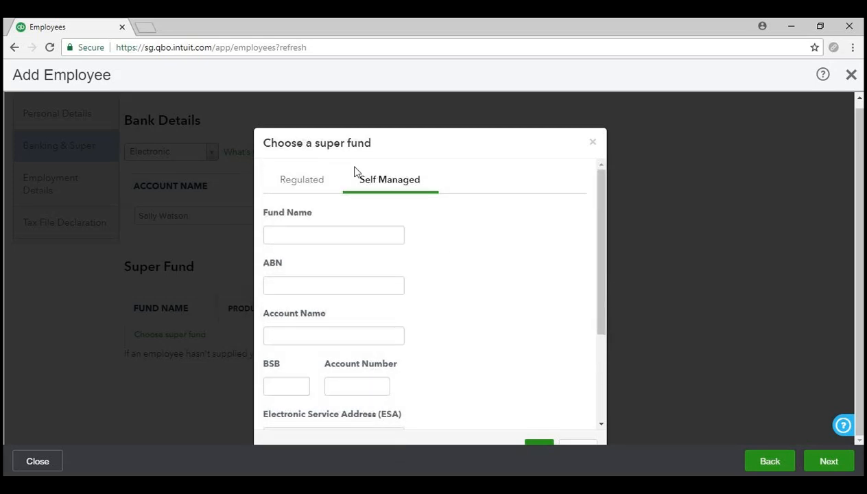
pyautogui.click(306, 184)
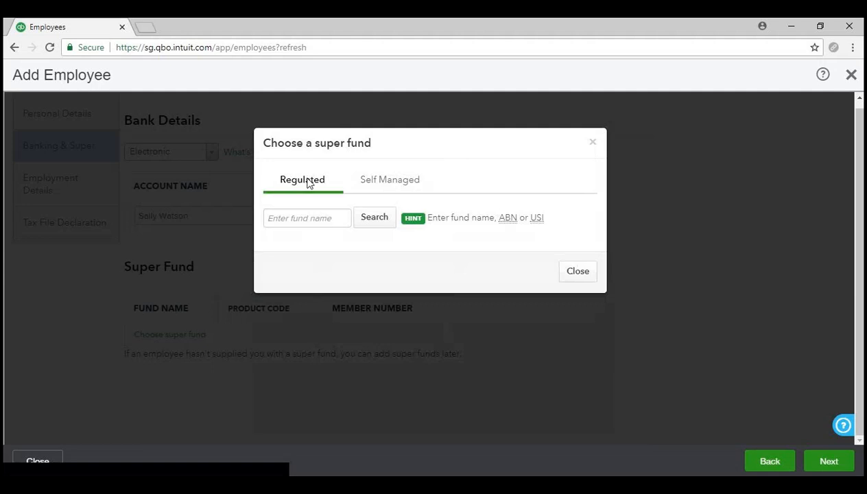
# - Search for 'hesta' and add HESTA (HST0100AU) as the super fund
pyautogui.click(321, 217)
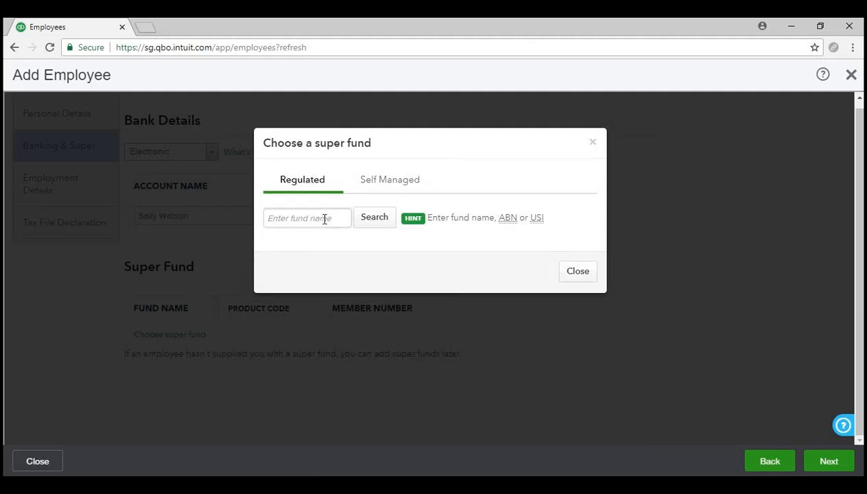
pyautogui.click(327, 244)
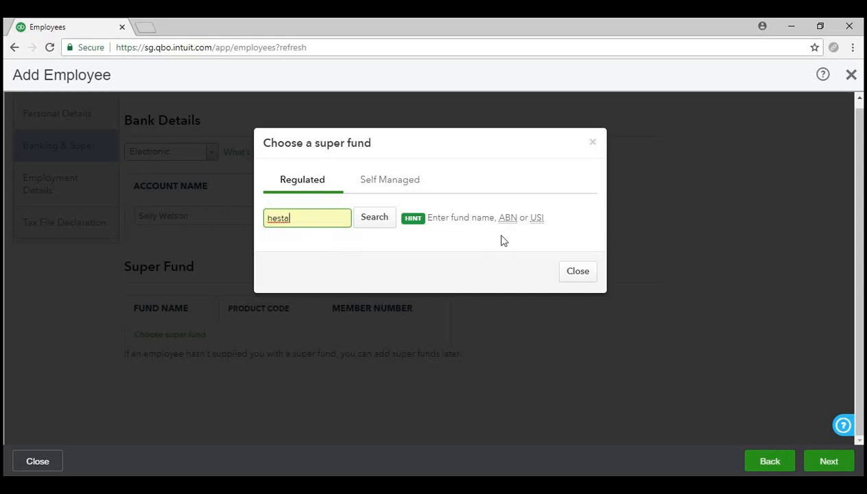
pyautogui.moveTo(509, 226)
pyautogui.moveTo(540, 223)
pyautogui.click(381, 221)
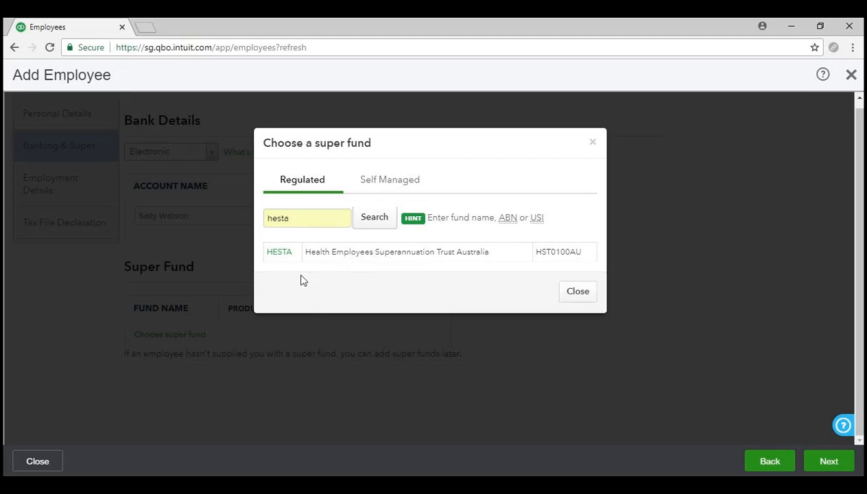
pyautogui.click(278, 253)
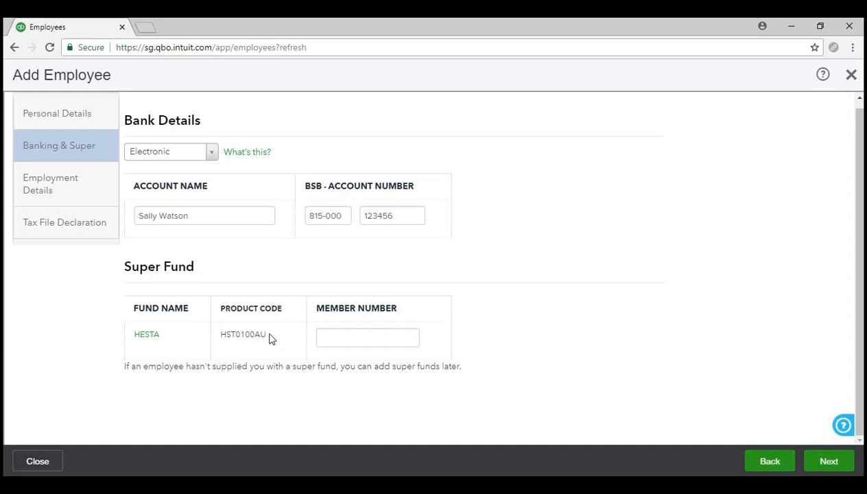
# - Enter the employee's HESTA member number in the Member Number field
pyautogui.click(373, 339)
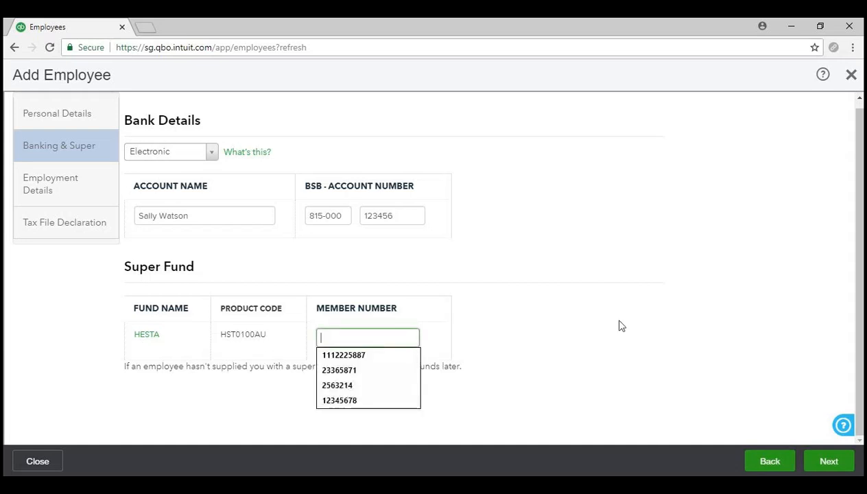
pyautogui.write('123456789')
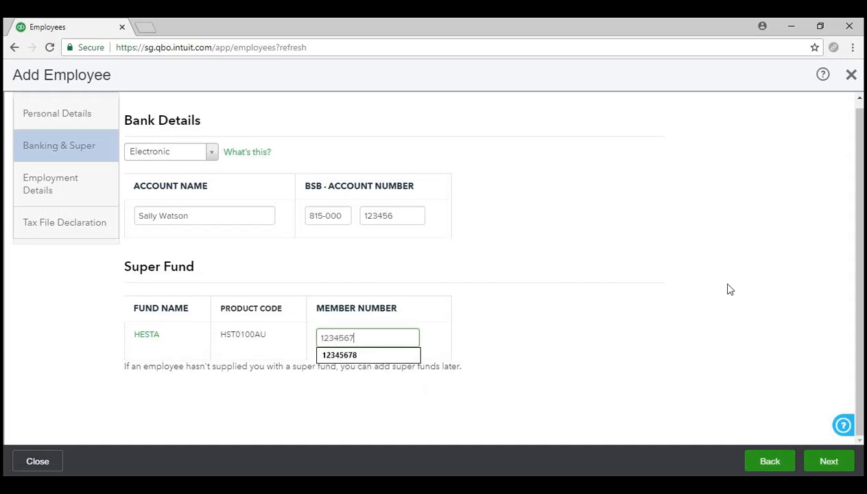
pyautogui.click(638, 353)
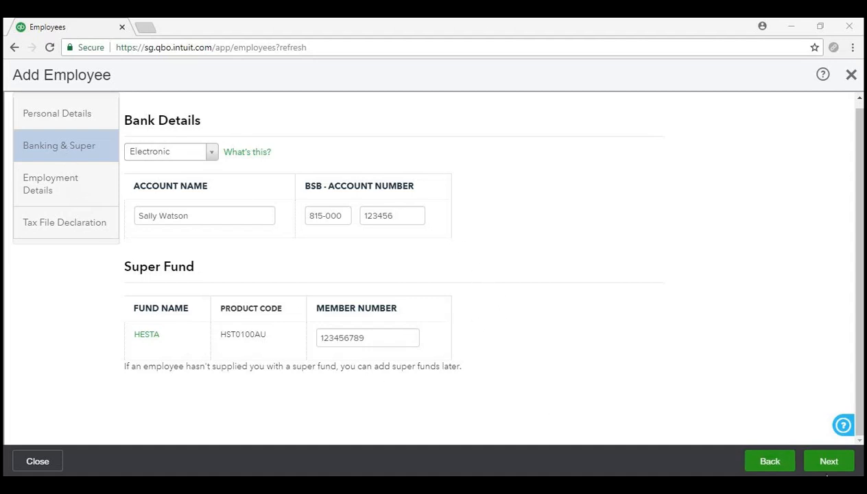
# - On Employment Details, set start date 18/06/2018, Full Time, and primary location 25June2018
pyautogui.click(835, 466)
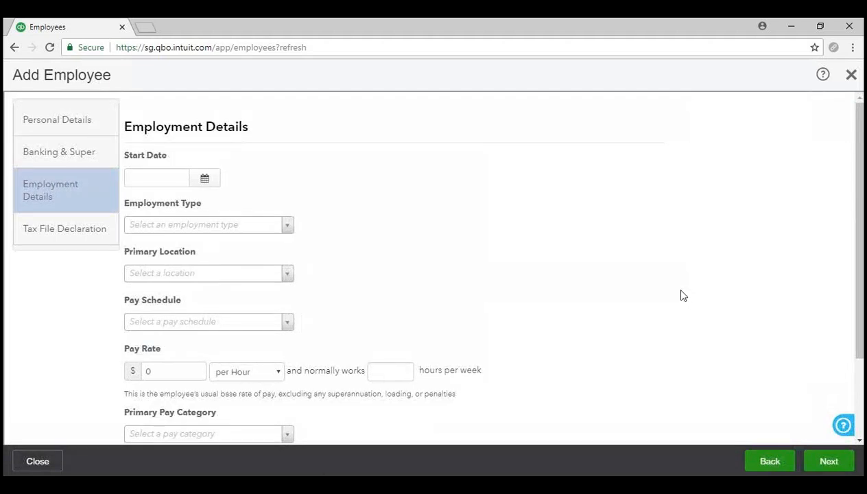
pyautogui.click(207, 178)
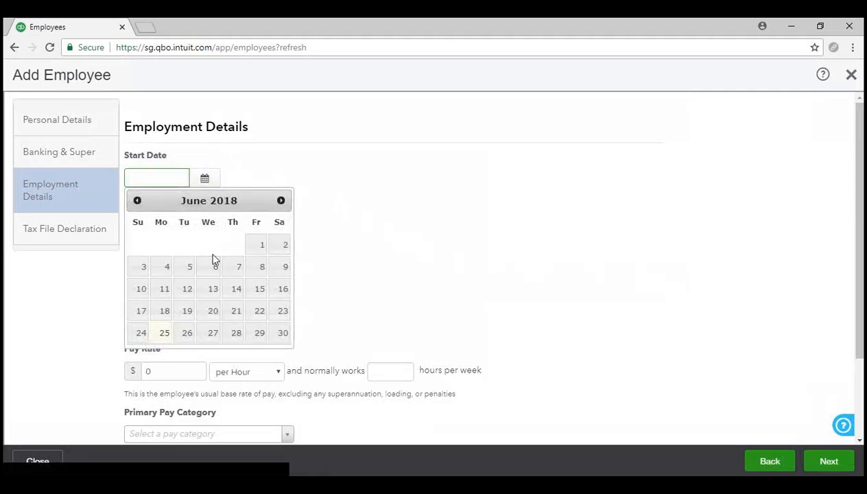
pyautogui.click(163, 312)
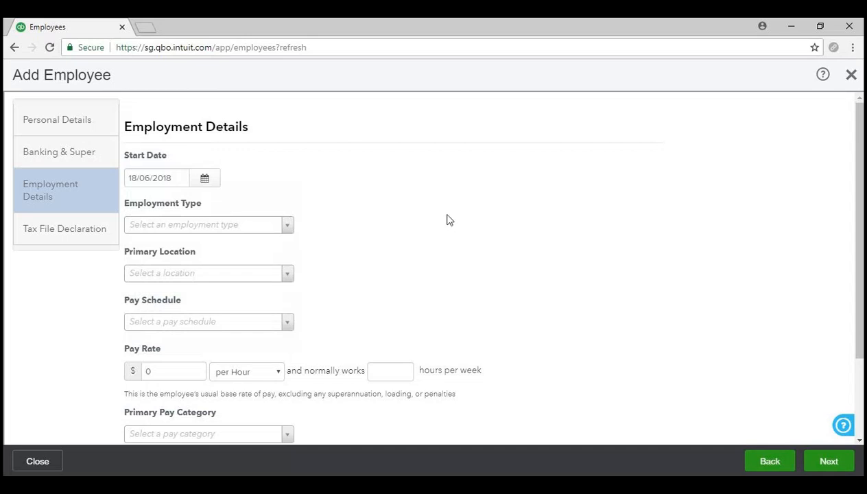
pyautogui.click(287, 226)
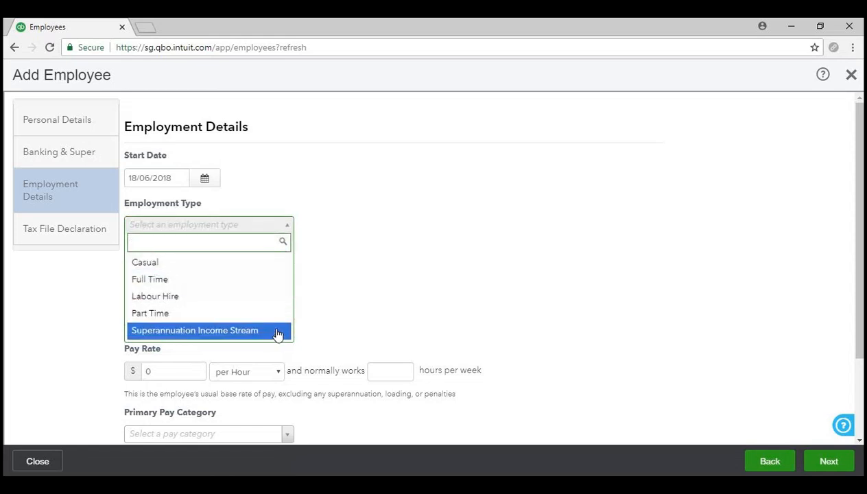
pyautogui.click(272, 279)
pyautogui.click(288, 275)
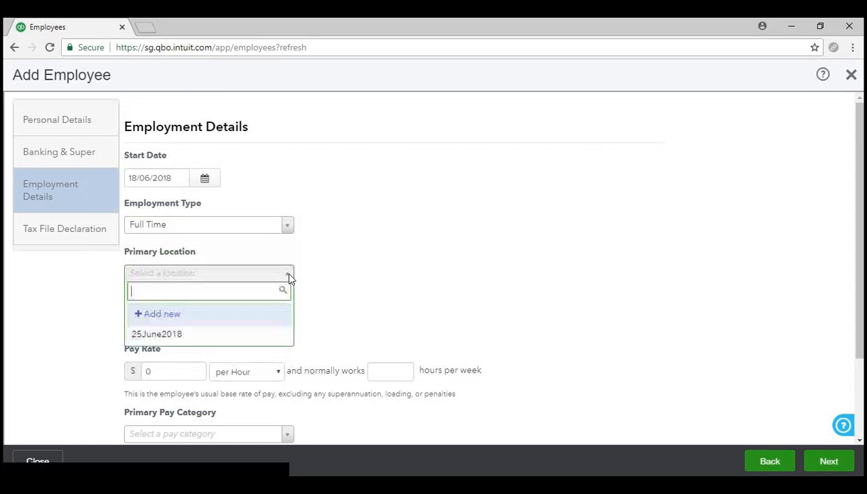
pyautogui.click(266, 335)
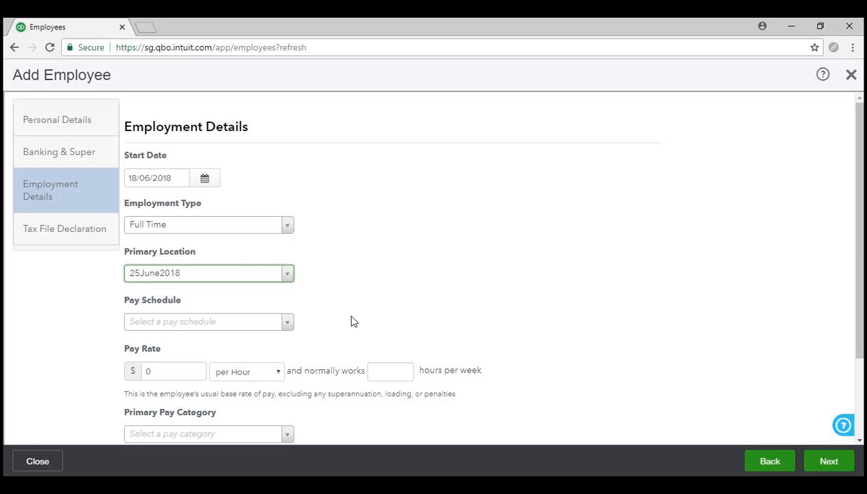
# - Put the employee on the Weekly pay schedule
pyautogui.scroll(-2, 355, 302)
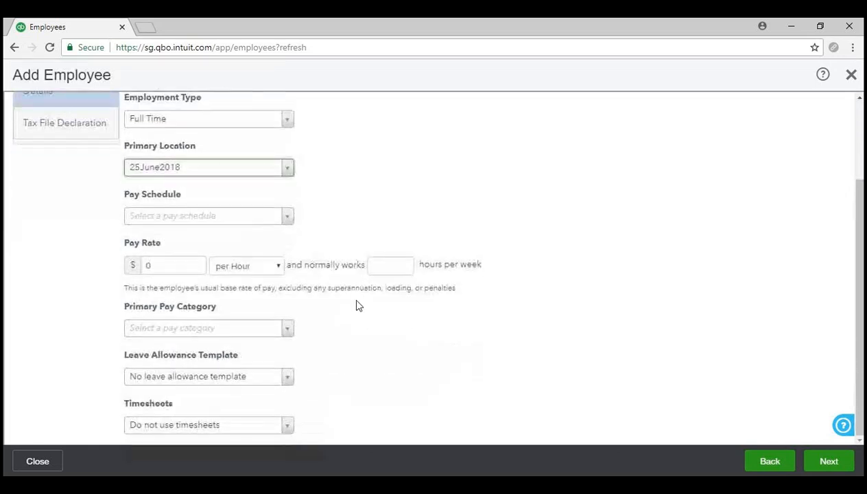
pyautogui.click(248, 217)
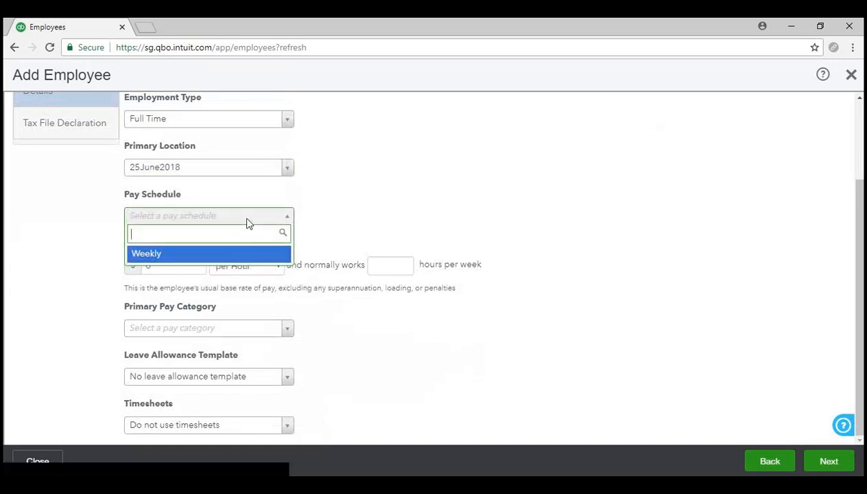
pyautogui.click(268, 255)
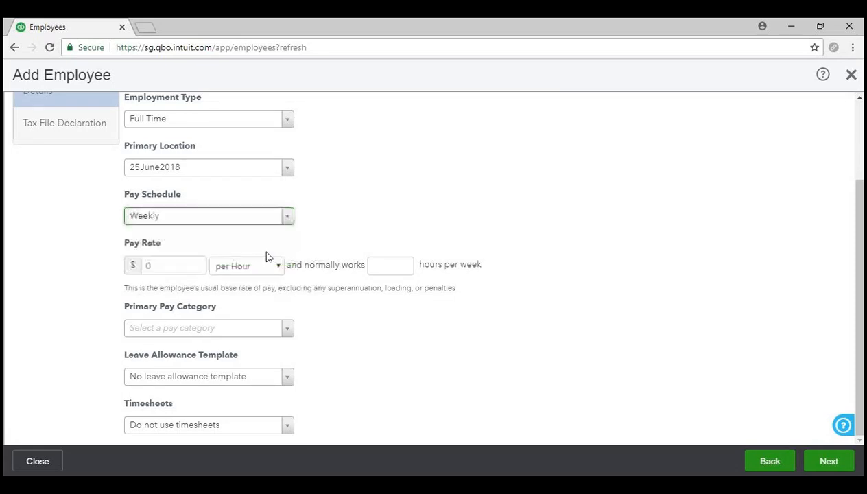
# - Enter a pay rate of 60000 per Annum on a 38-hour standard week
pyautogui.click(170, 268)
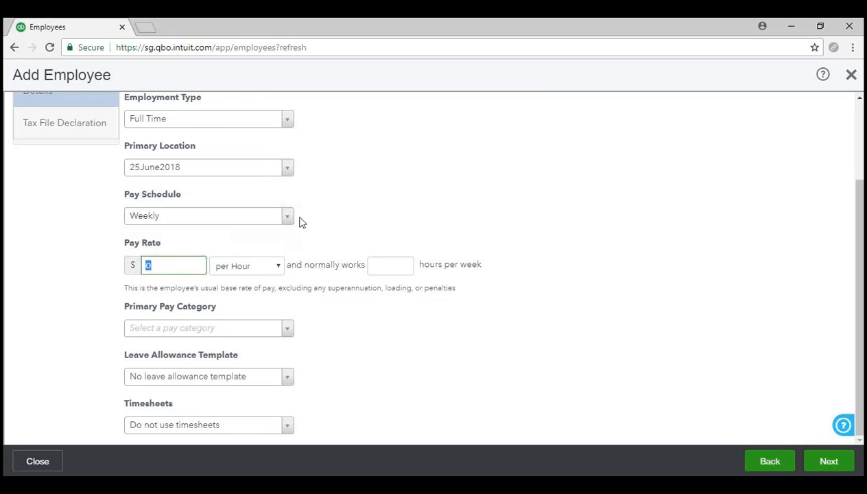
pyautogui.write('6000')
pyautogui.write('0')
pyautogui.press('BackSpace')
pyautogui.press('BackSpace')
pyautogui.press('BackSpace')
pyautogui.write('000')
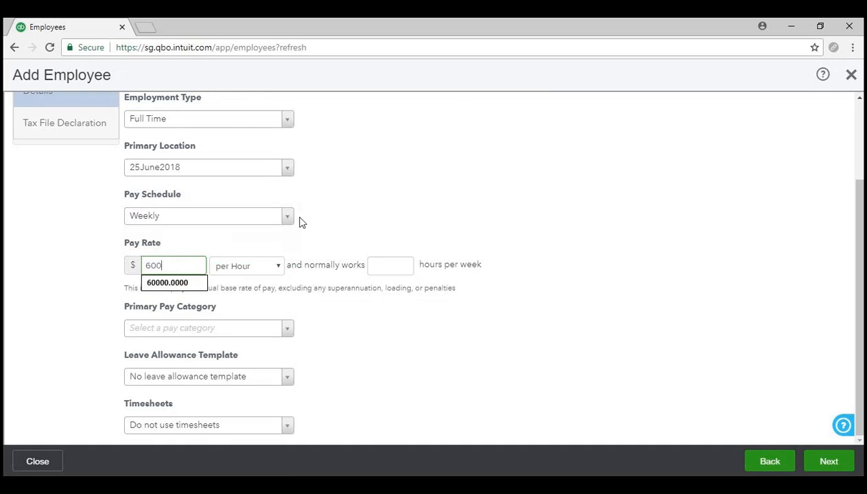
pyautogui.press('Tab')
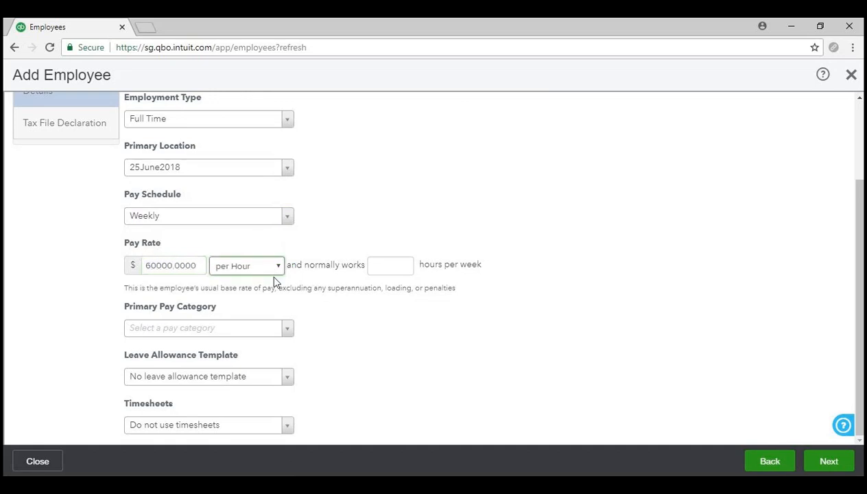
pyautogui.click(276, 291)
pyautogui.click(400, 267)
pyautogui.write('38')
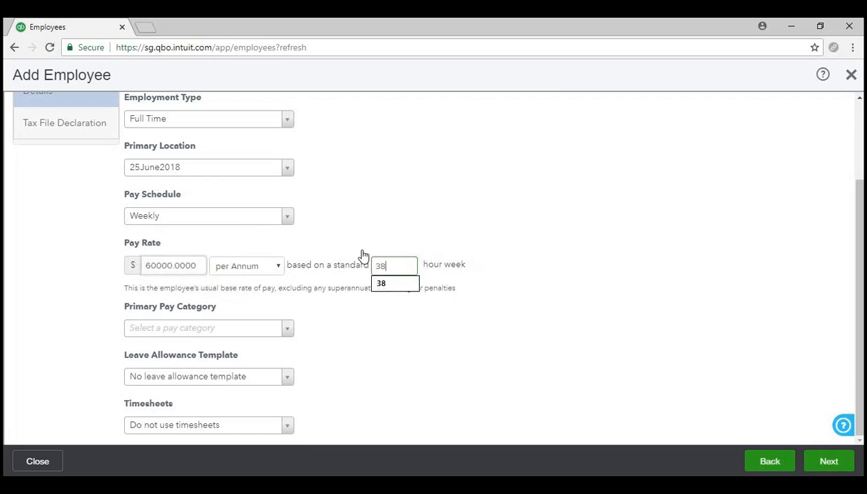
pyautogui.click(386, 287)
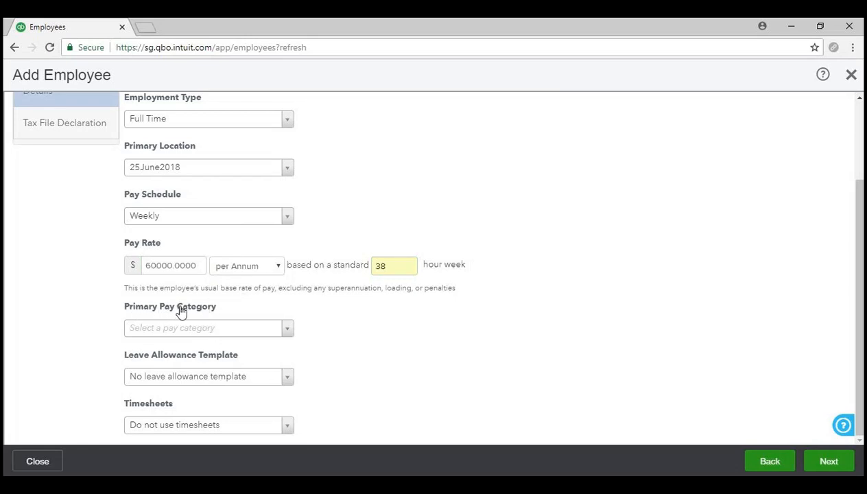
# - Choose Permanent Ordinary Hours as the primary pay category, giving about $30.36 per hour
pyautogui.click(206, 328)
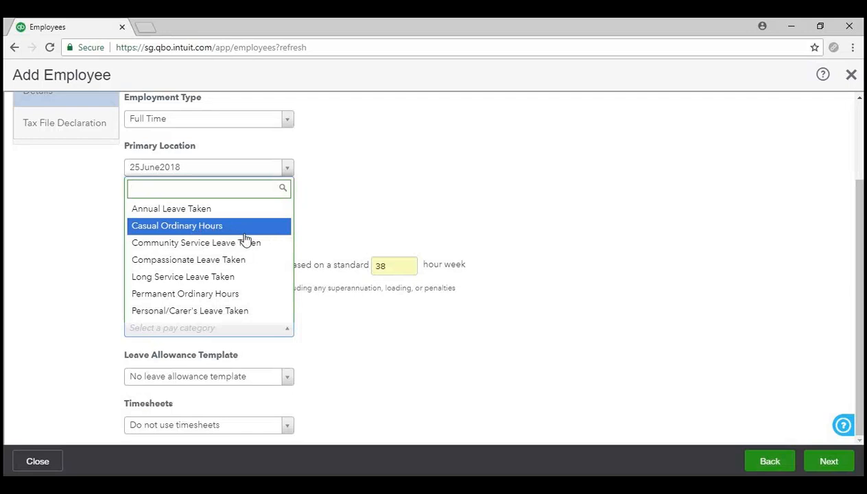
pyautogui.click(267, 300)
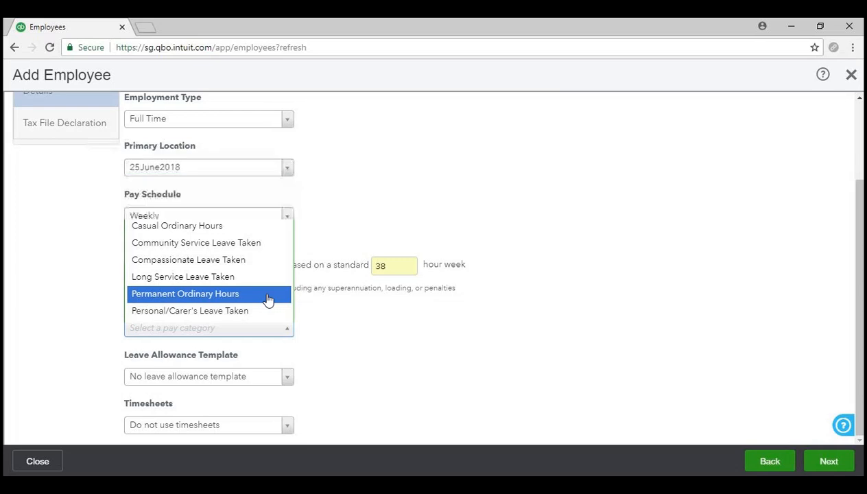
pyautogui.scroll(-1, 493, 379)
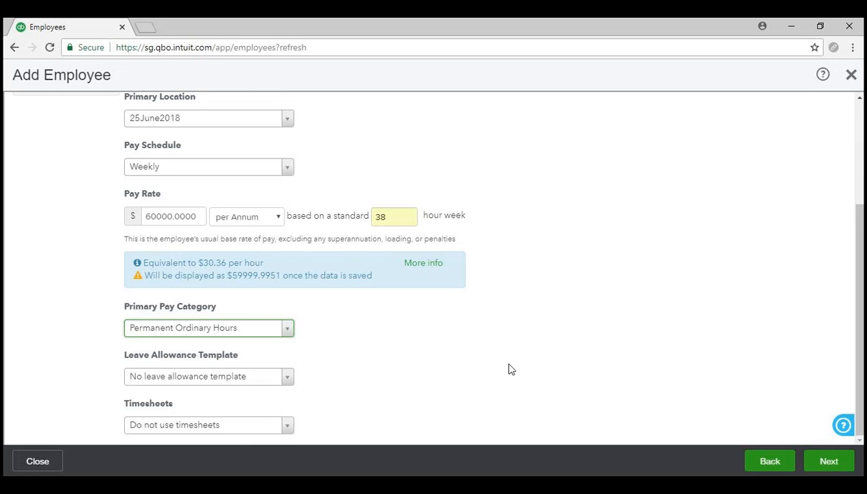
# - Advance to the Tax File Declaration and enter the employee's tax file number, checking the no-TFN options
pyautogui.click(402, 60)
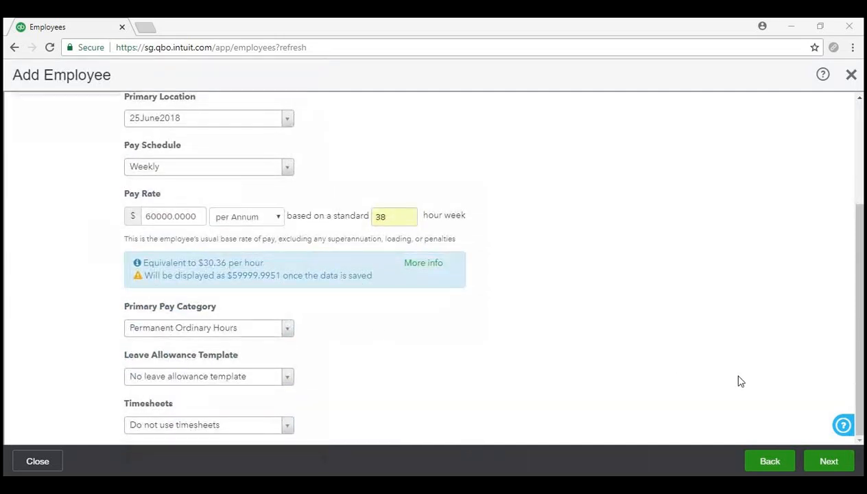
pyautogui.click(829, 462)
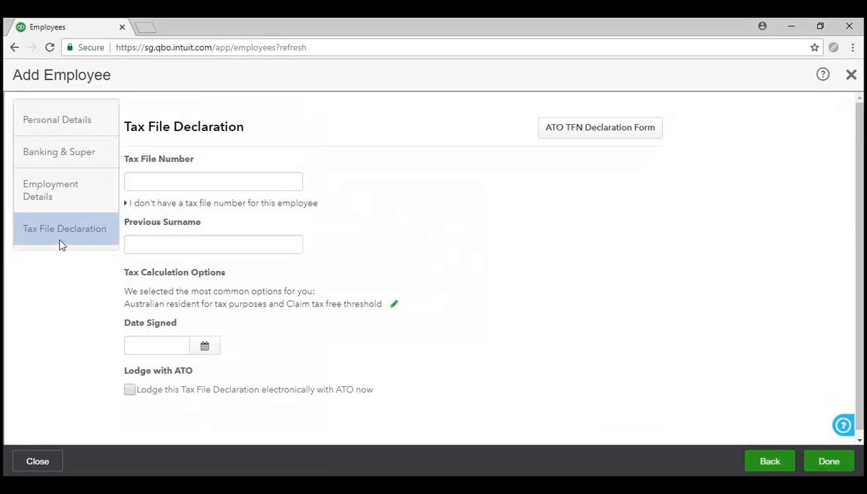
pyautogui.click(172, 179)
pyautogui.write('111-111-111')
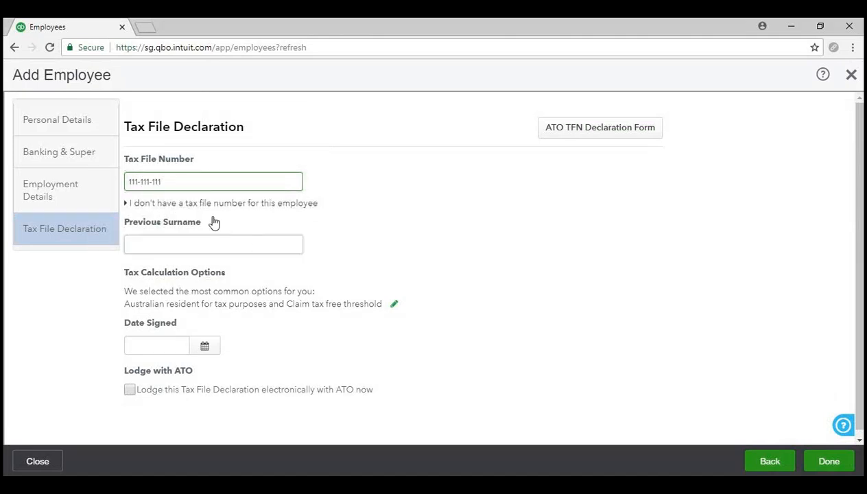
pyautogui.click(172, 206)
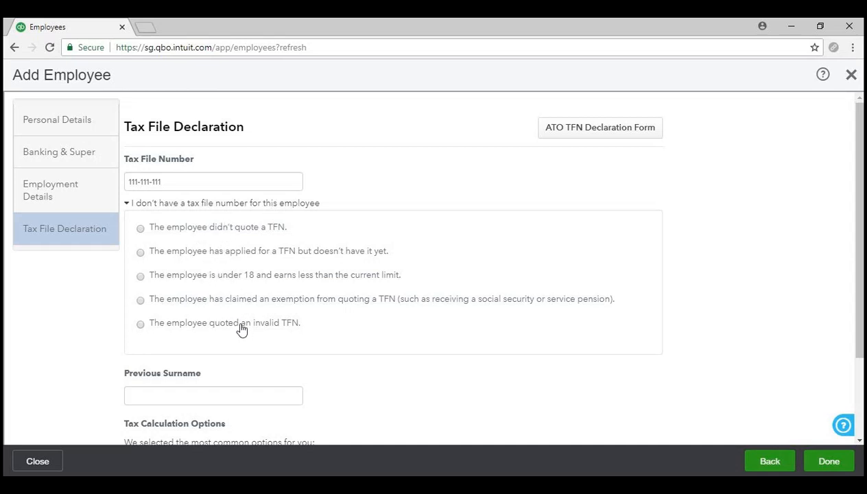
pyautogui.click(254, 204)
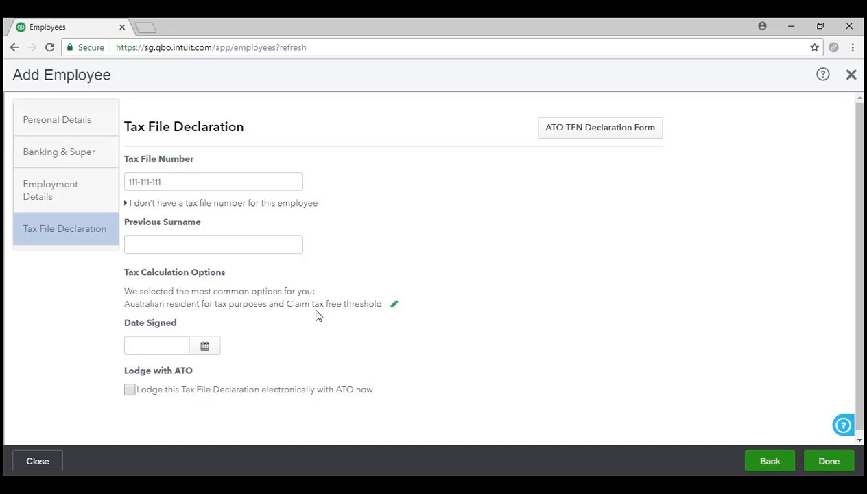
# - Expand the tax calculation options and keep the Medicare levy exemption at None
pyautogui.click(394, 304)
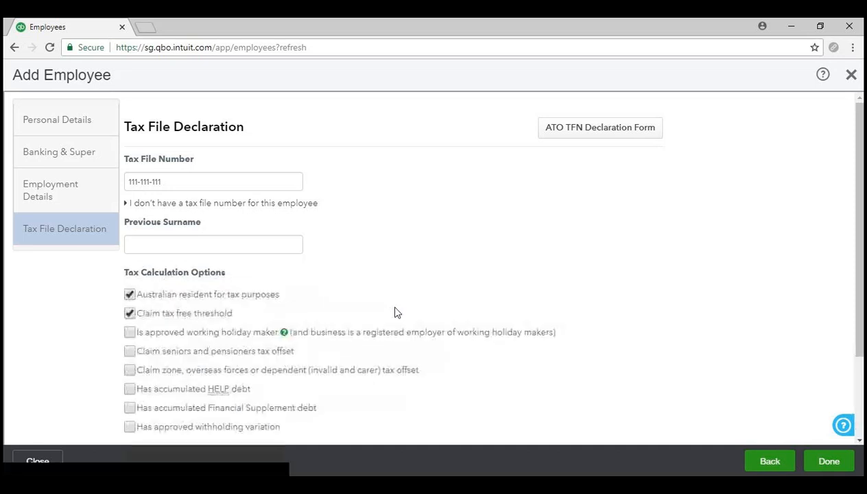
pyautogui.scroll(-2, 394, 312)
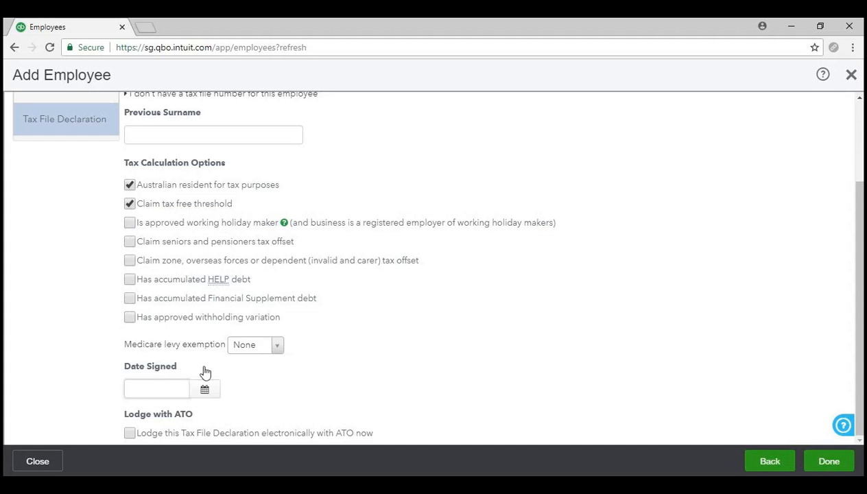
pyautogui.click(278, 347)
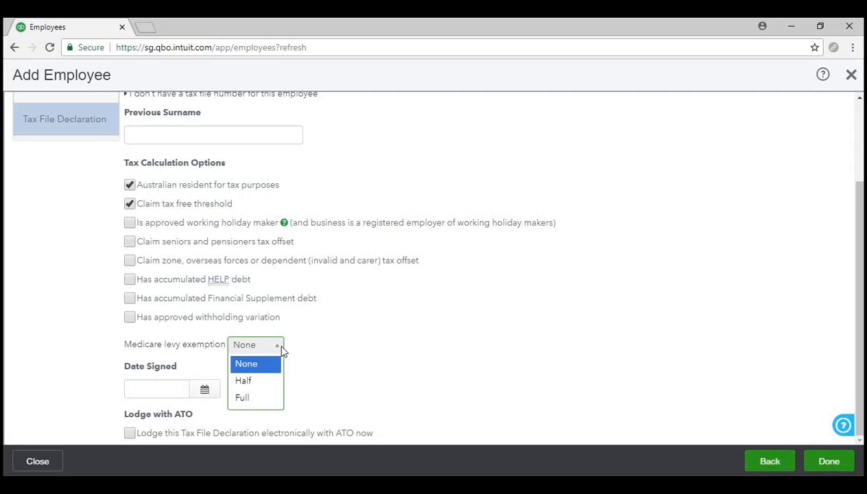
pyautogui.click(280, 349)
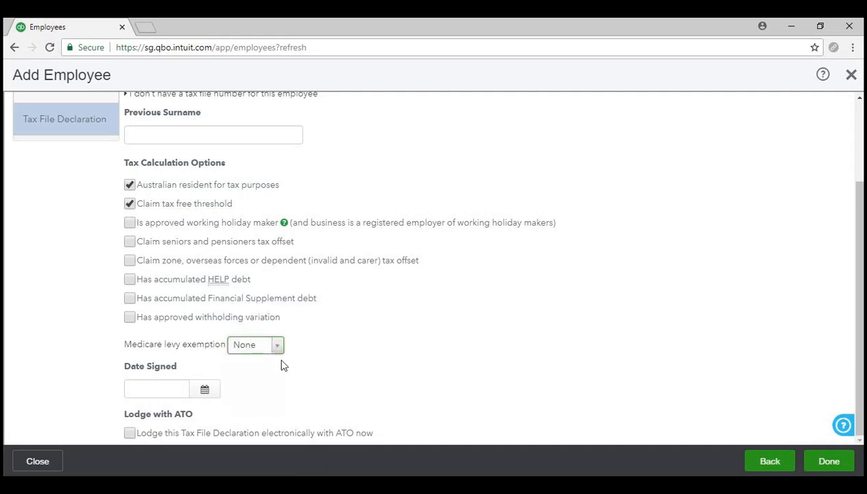
# - Set the declaration's Date Signed to 19/06/2018
pyautogui.click(165, 389)
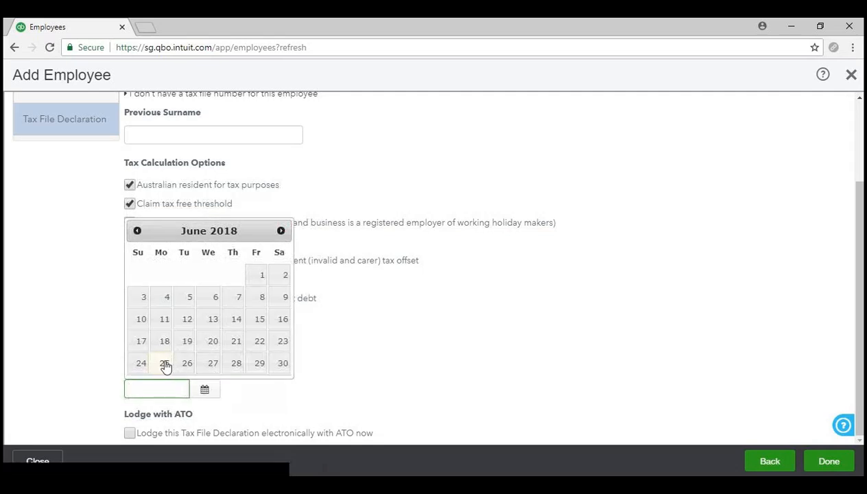
pyautogui.click(185, 342)
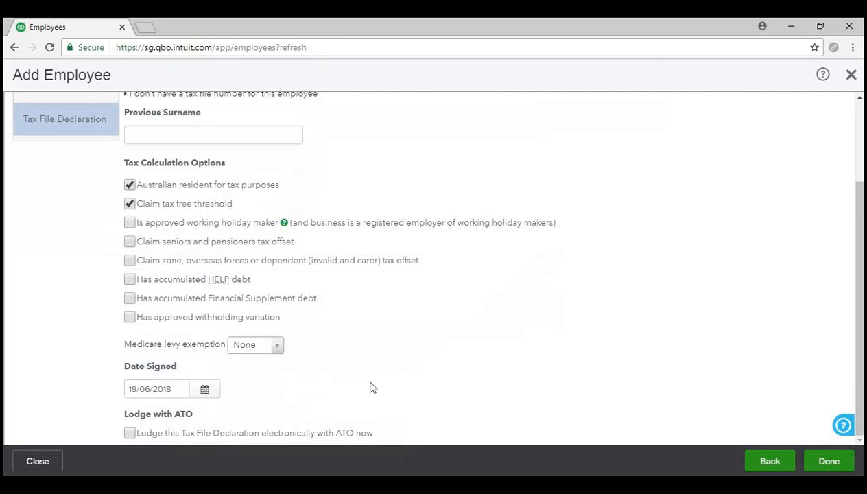
pyautogui.scroll(3, 370, 384)
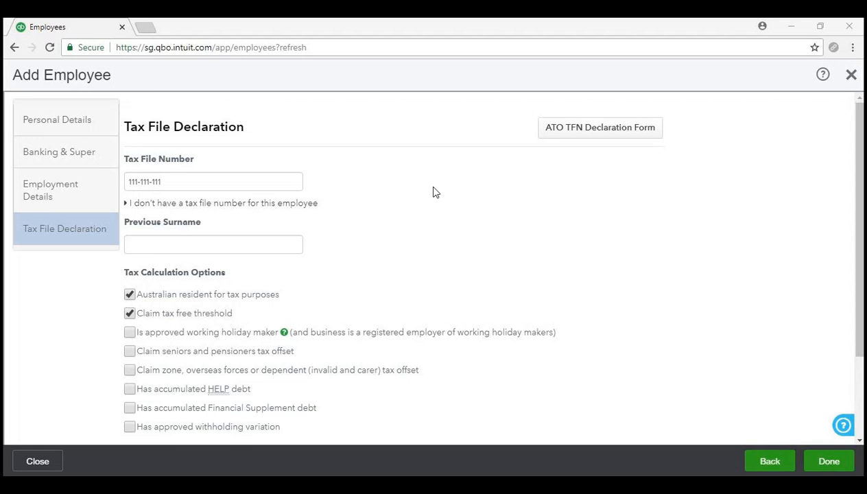
pyautogui.scroll(-2, 432, 192)
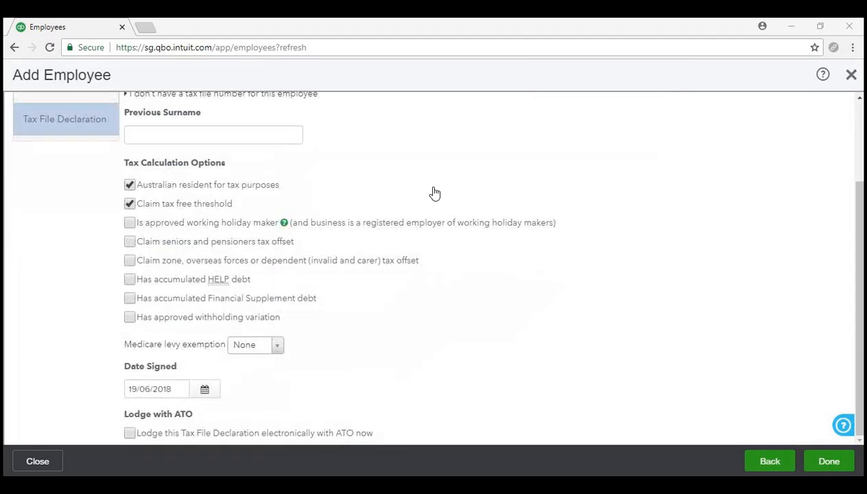
pyautogui.scroll(2, 432, 192)
pyautogui.scroll(-2, 432, 192)
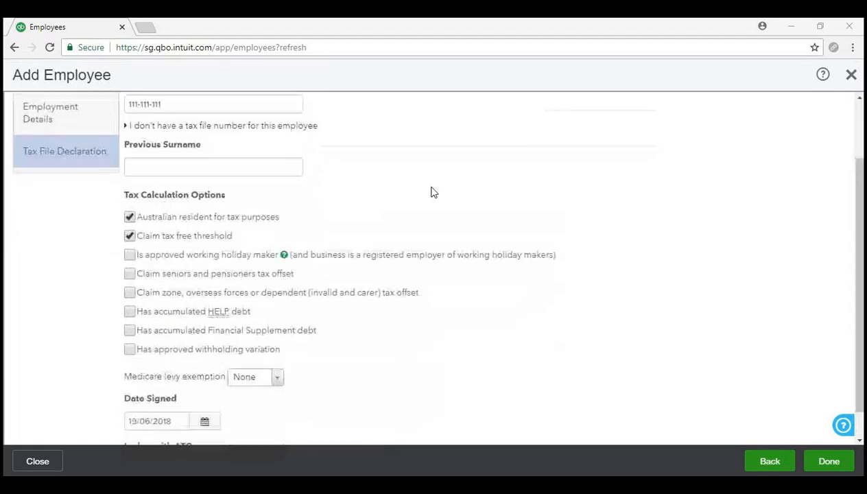
# - Finish the setup and check the Employees list shows the full-time, Weekly, not-yet-paid employee
pyautogui.click(832, 462)
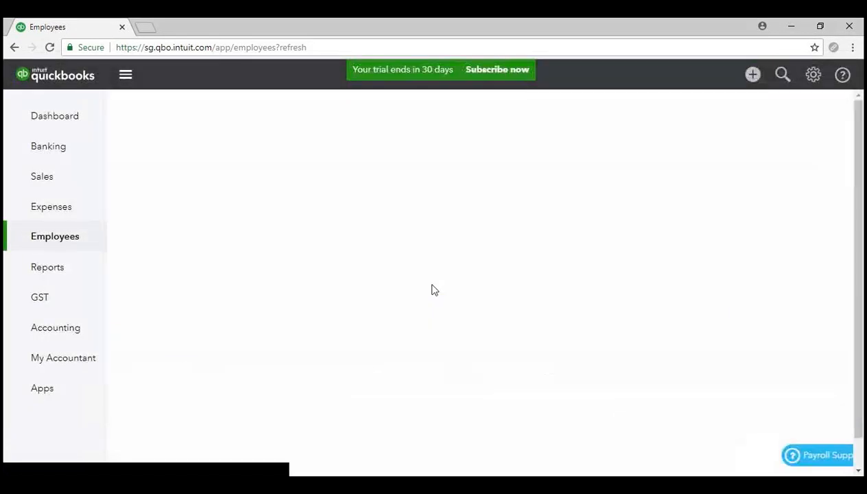
pyautogui.scroll(-1, 432, 289)
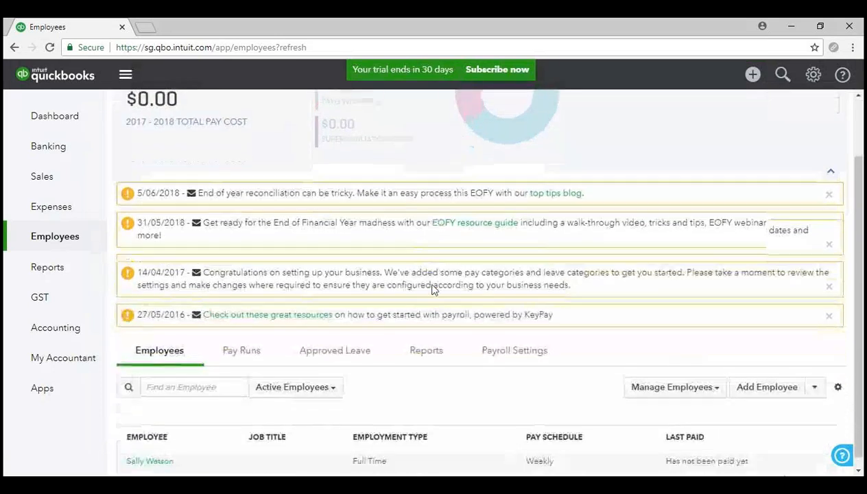
pyautogui.scroll(1, 432, 289)
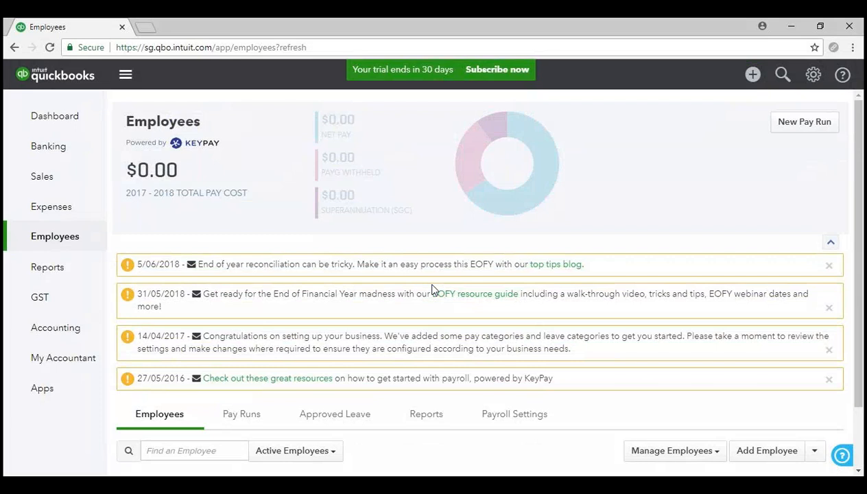
pyautogui.scroll(-1, 432, 289)
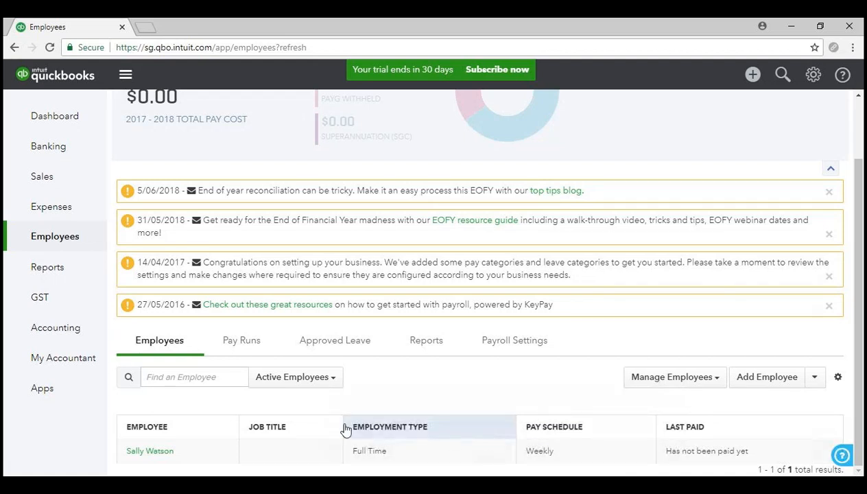
pyautogui.click(400, 55)
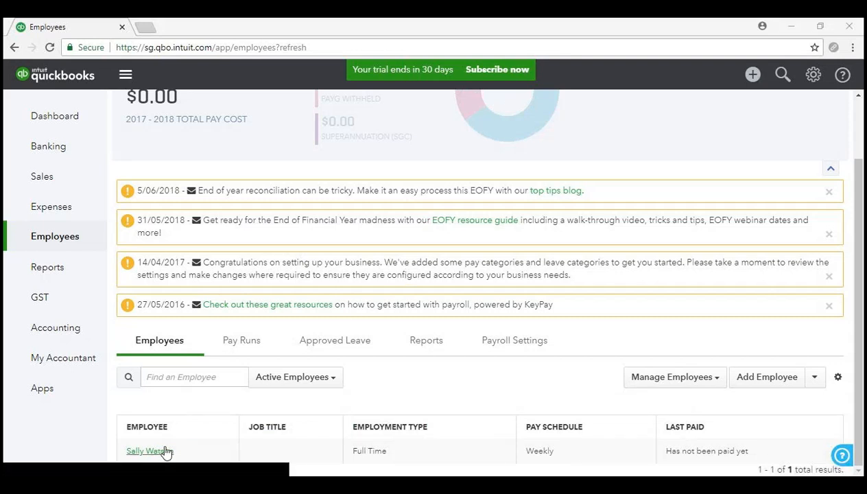
pyautogui.click(165, 450)
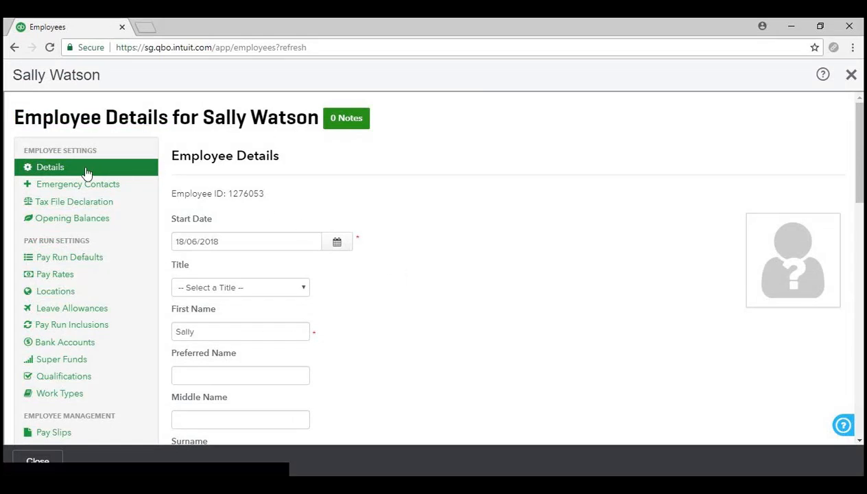
pyautogui.scroll(-5, 376, 273)
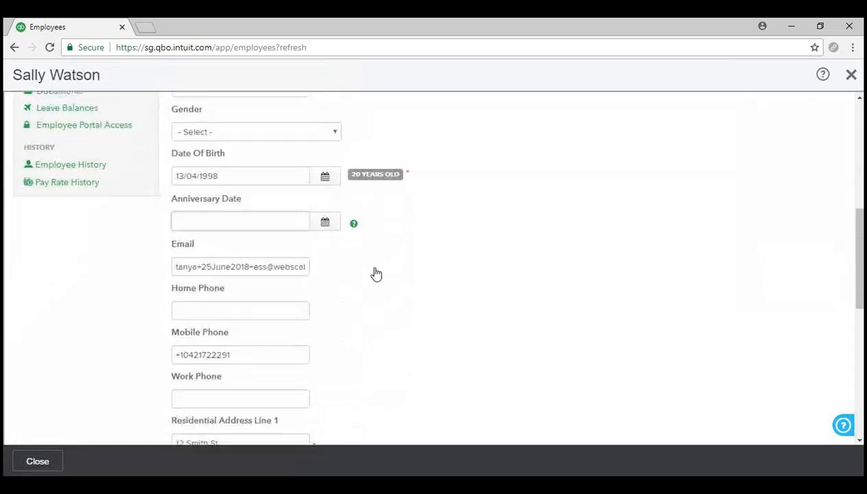
pyautogui.scroll(-3, 376, 274)
pyautogui.scroll(1, 375, 274)
pyautogui.scroll(-5, 376, 274)
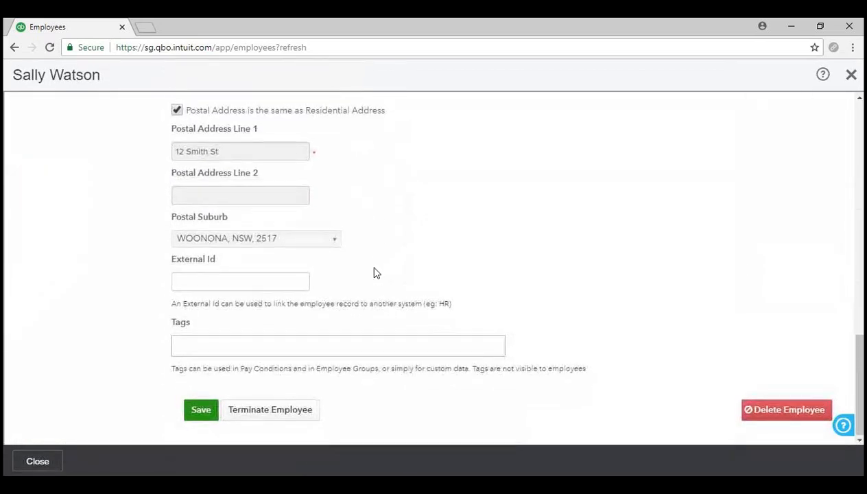
pyautogui.scroll(12, 376, 274)
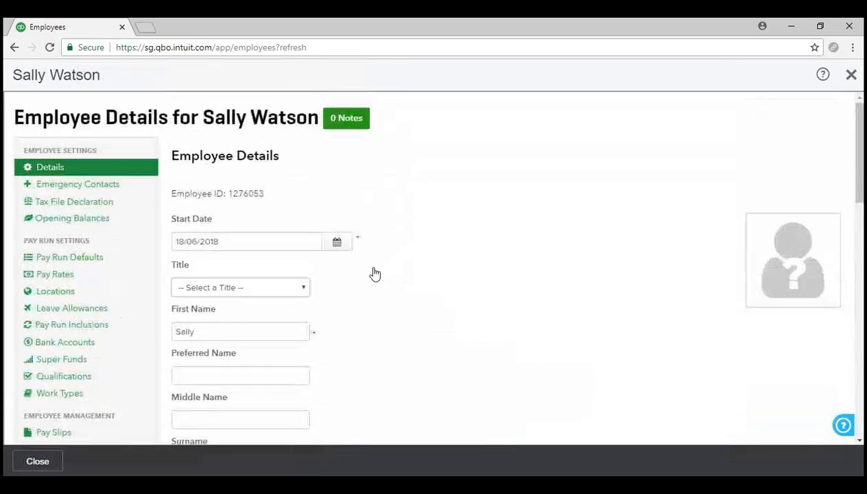
# - Review Pay Run Defaults: 59999.99512 per Annum, 38-hour week, Permanent Ordinary Hours
pyautogui.click(97, 265)
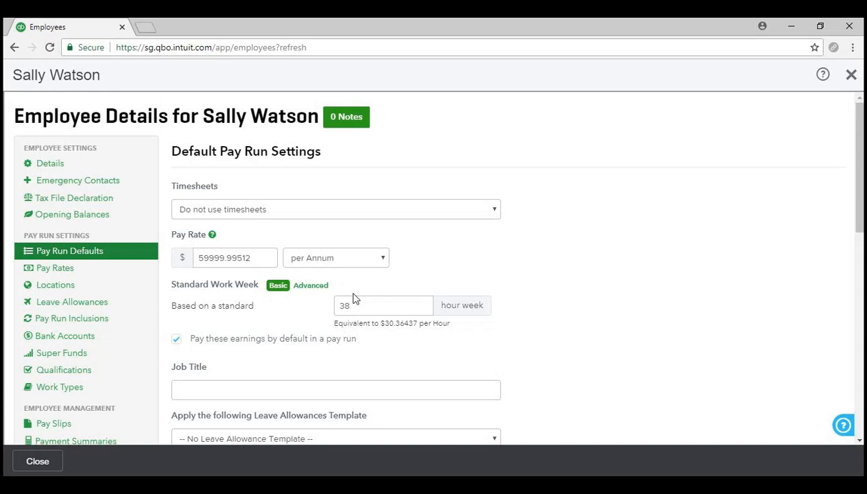
pyautogui.scroll(-2, 569, 302)
pyautogui.scroll(-1, 570, 302)
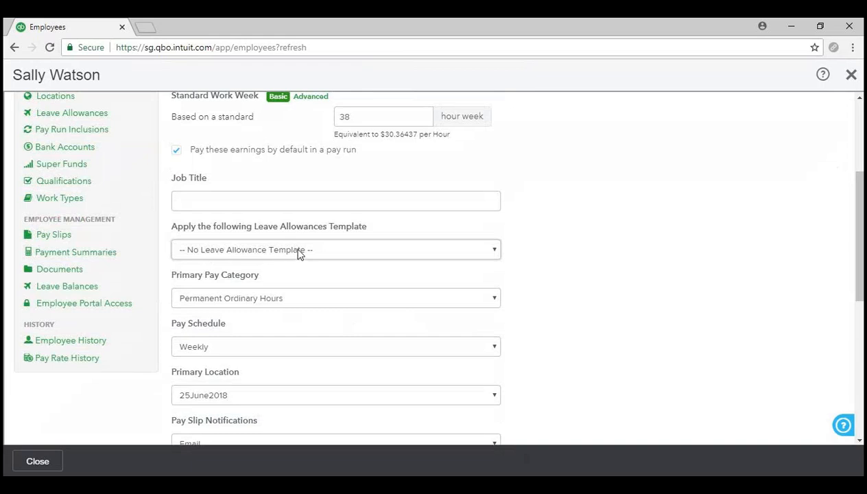
pyautogui.scroll(2, 133, 311)
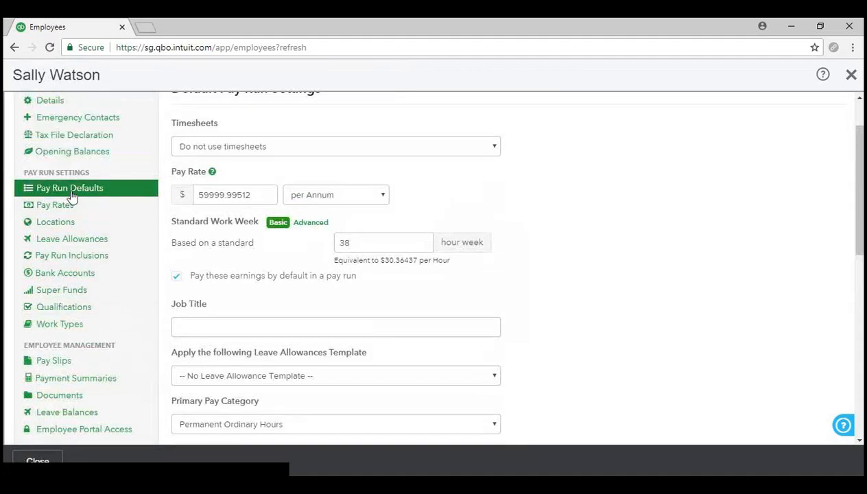
# - Review Leave Allowances, including Annual Leave at 0.07692 hours per hour worked (151.99 hours/year)
pyautogui.click(103, 241)
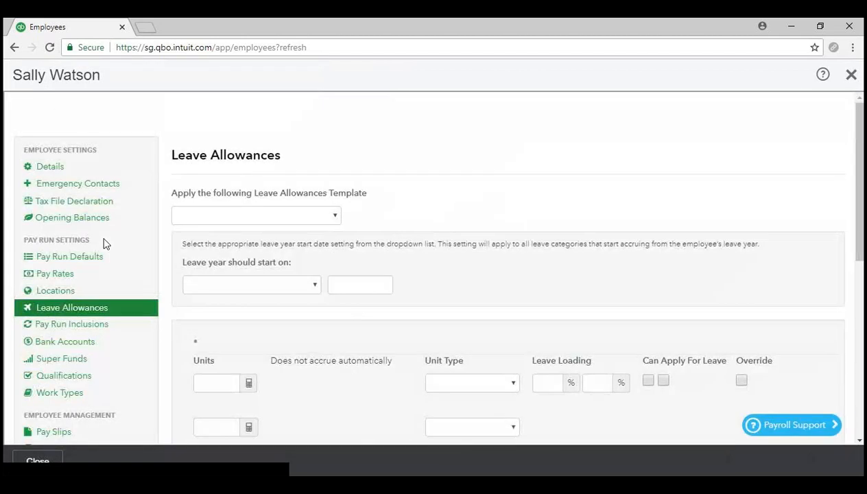
pyautogui.scroll(-5, 709, 254)
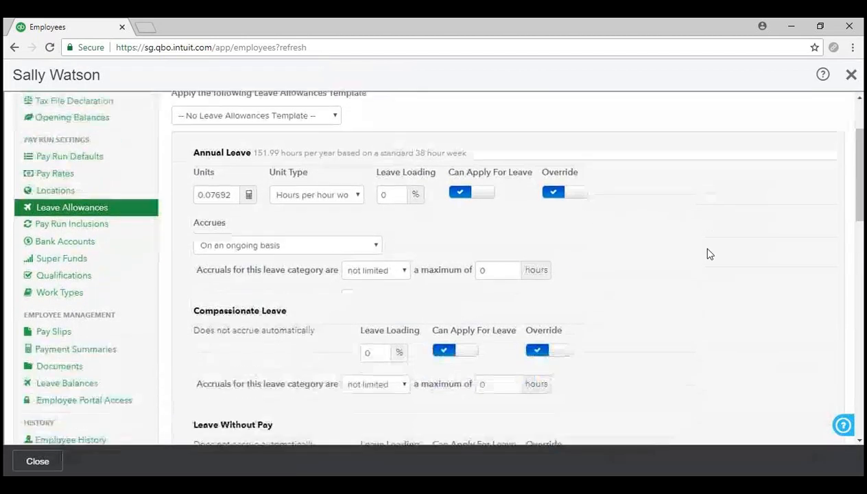
pyautogui.scroll(-9, 709, 254)
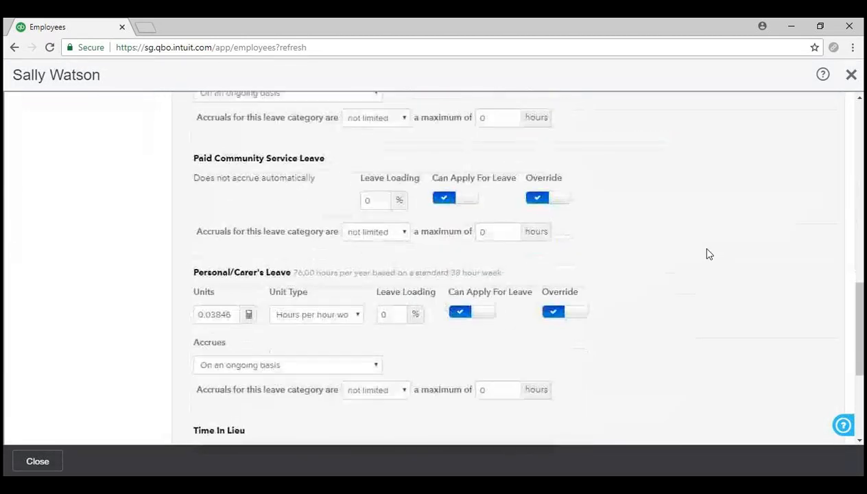
pyautogui.scroll(4, 709, 254)
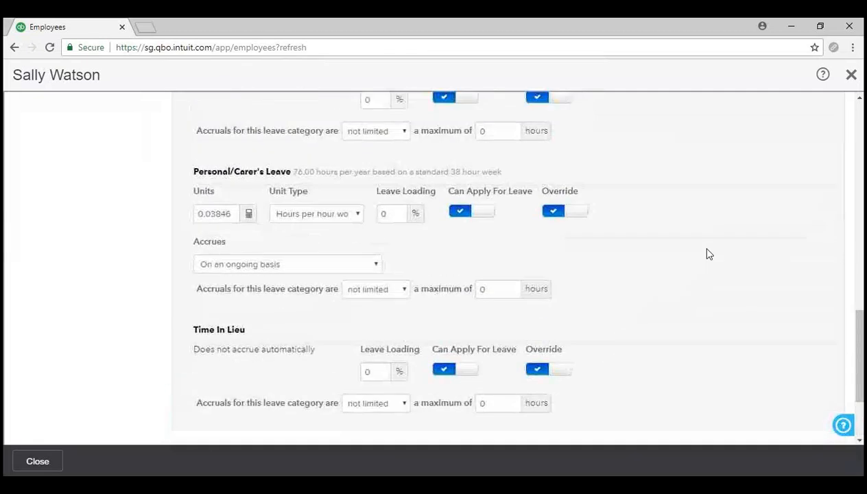
pyautogui.scroll(12, 708, 254)
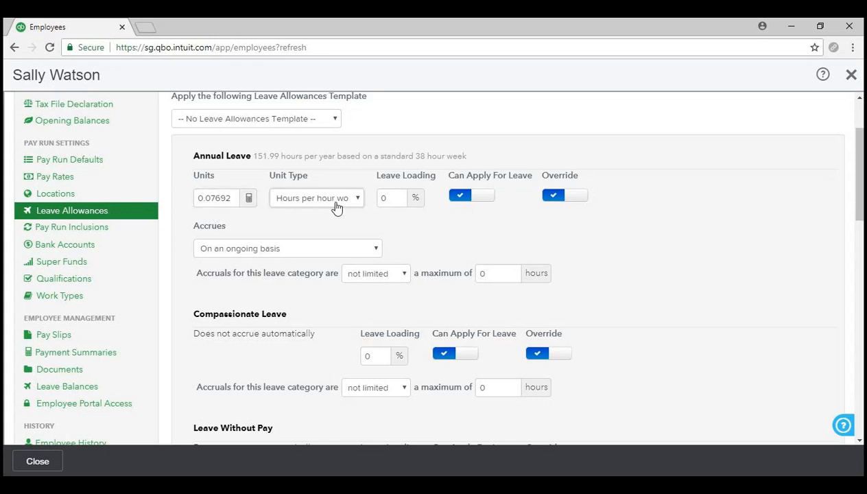
pyautogui.scroll(-5, 336, 208)
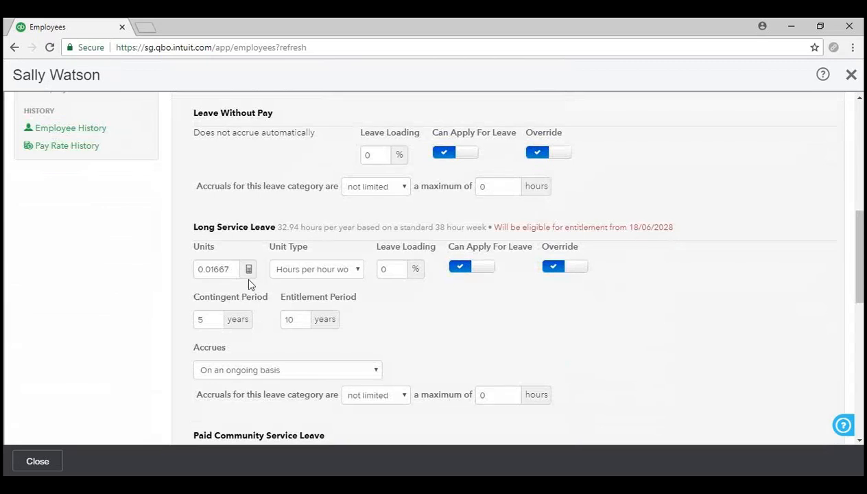
pyautogui.scroll(-5, 249, 284)
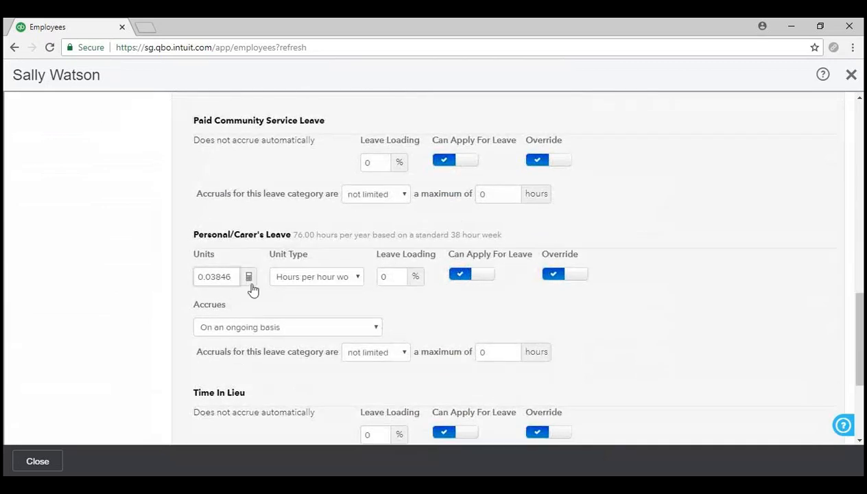
pyautogui.scroll(-3, 252, 289)
pyautogui.scroll(13, 252, 288)
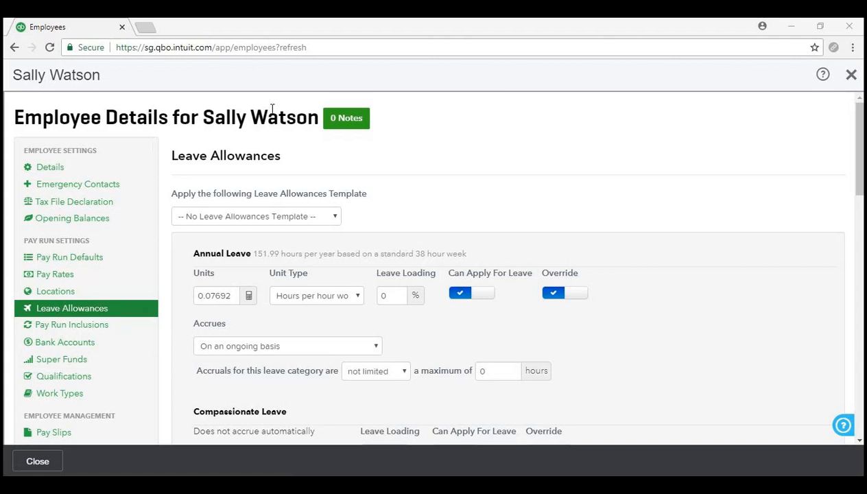
pyautogui.scroll(-1, 130, 281)
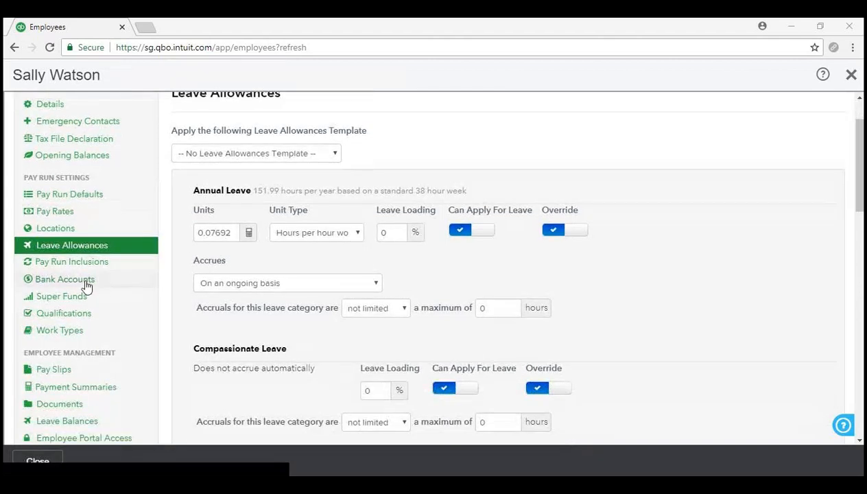
# - Add a second Electronic bank account at 0% on the employee's Bank Accounts page
pyautogui.click(85, 284)
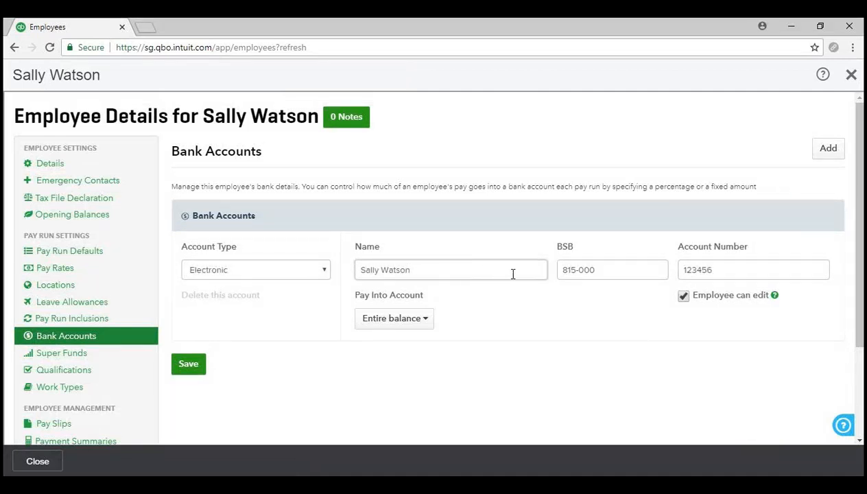
pyautogui.click(830, 150)
pyautogui.scroll(-2, 599, 289)
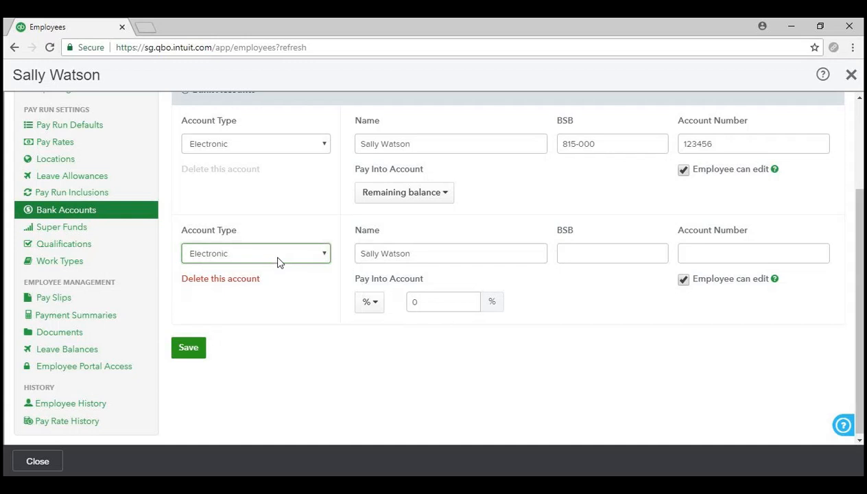
# - Make the second account a BPAY account named 'test' with biller code 123 and the customer reference number
pyautogui.click(280, 304)
pyautogui.click(502, 246)
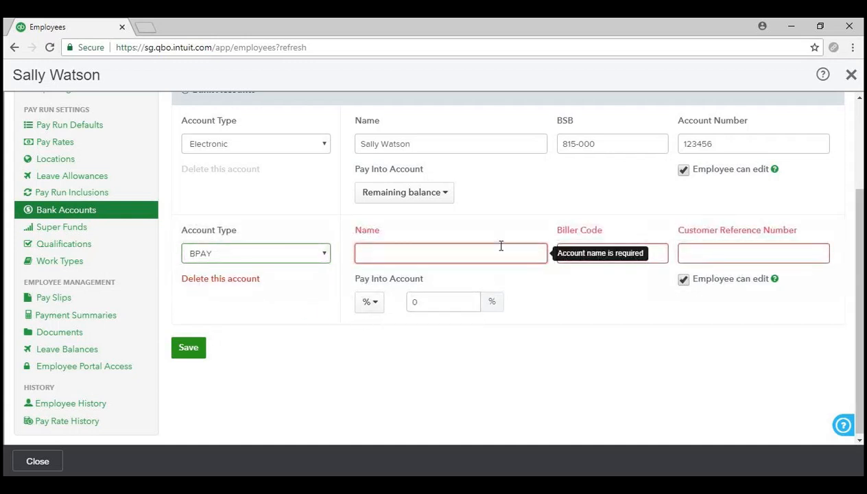
pyautogui.write('test')
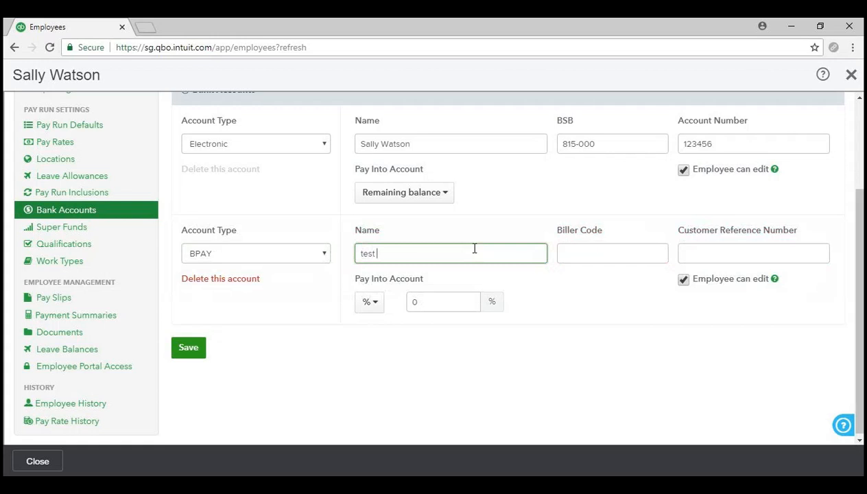
pyautogui.click(573, 247)
pyautogui.write('123456')
pyautogui.click(755, 254)
pyautogui.write('123456977')
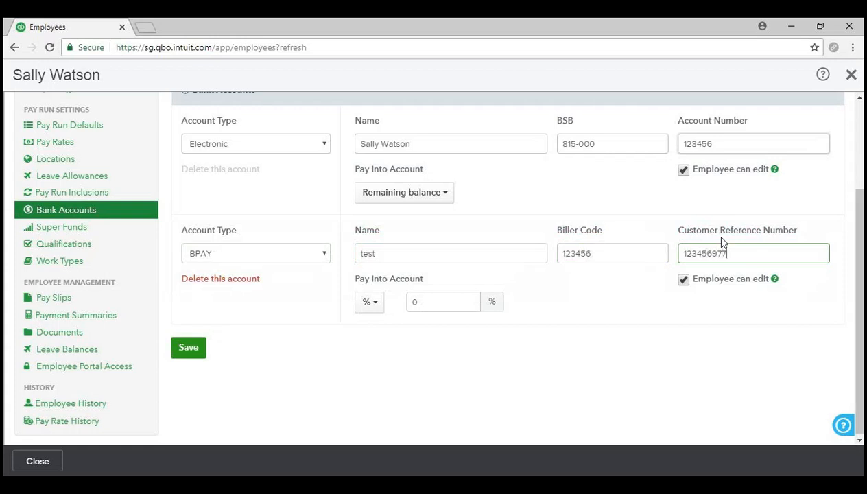
pyautogui.click(596, 350)
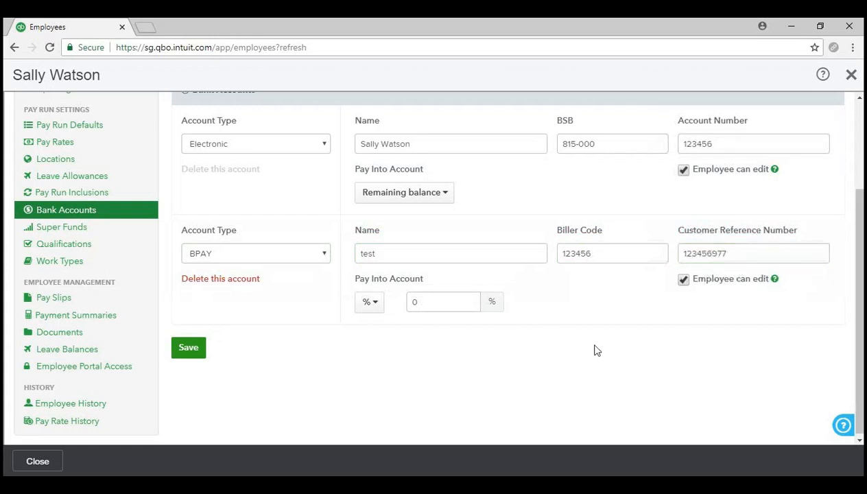
# - Set the BPAY account to receive a fixed amount of $100.00 each pay
pyautogui.click(374, 306)
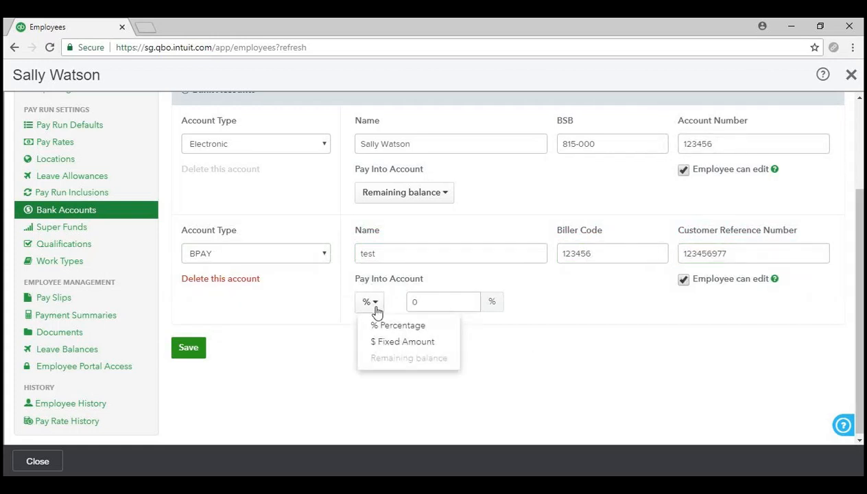
pyautogui.click(395, 341)
pyautogui.click(442, 302)
pyautogui.write('10.00')
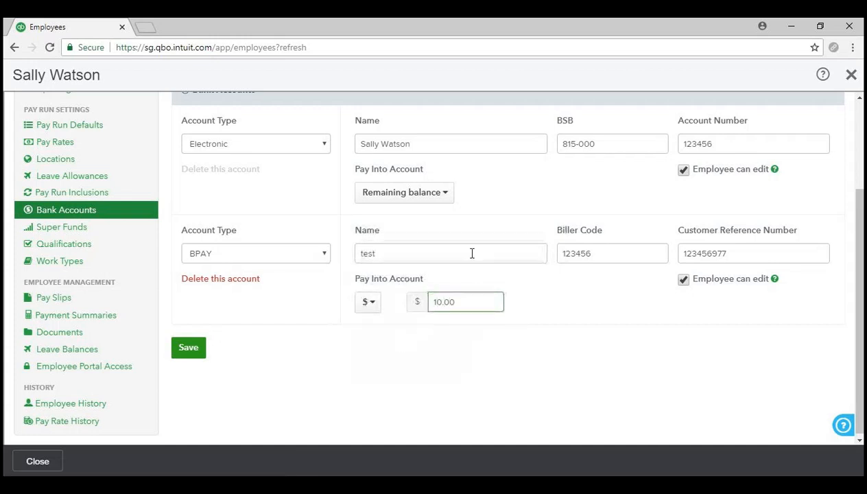
pyautogui.press('BackSpace')
pyautogui.press('BackSpace')
pyautogui.write('0.00')
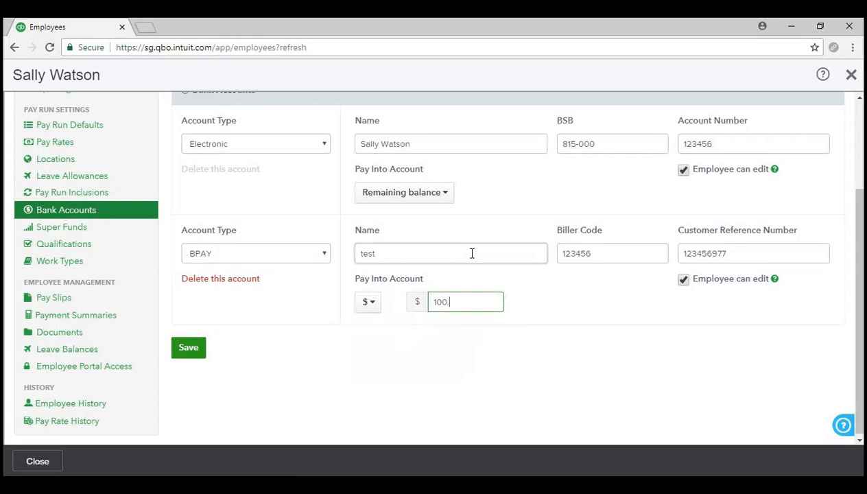
pyautogui.click(437, 397)
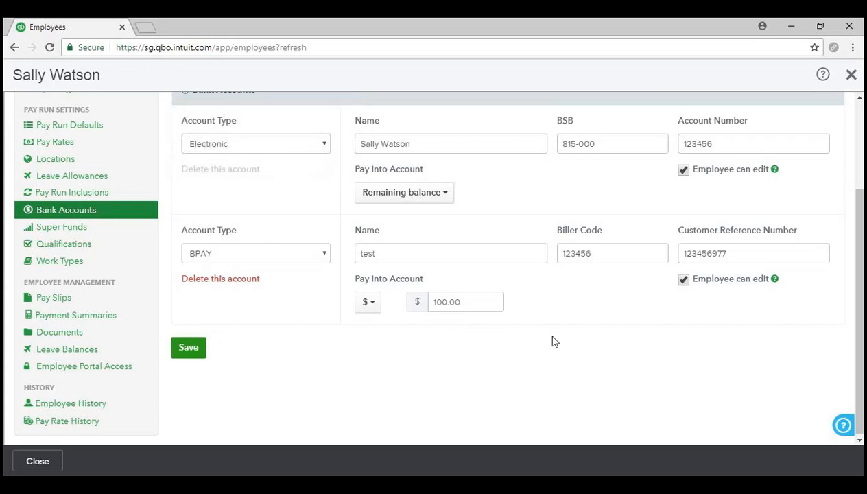
pyautogui.scroll(2, 554, 341)
pyautogui.scroll(-1, 553, 341)
pyautogui.scroll(-1, 542, 348)
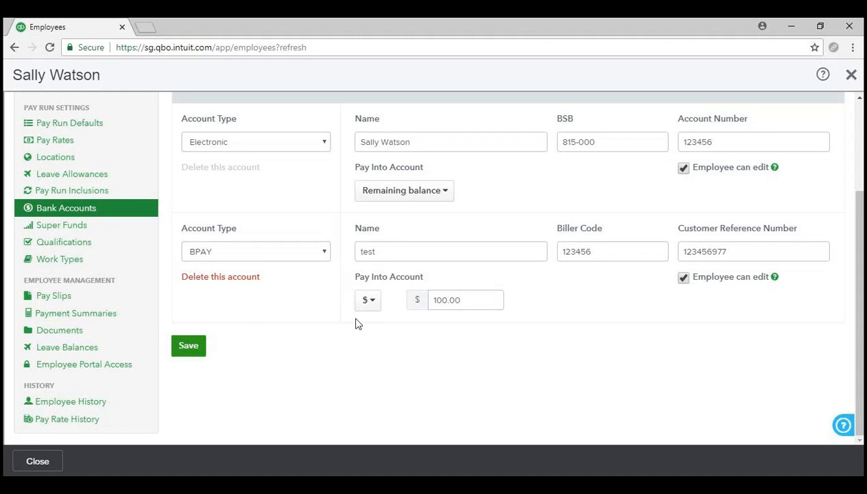
pyautogui.scroll(2, 356, 319)
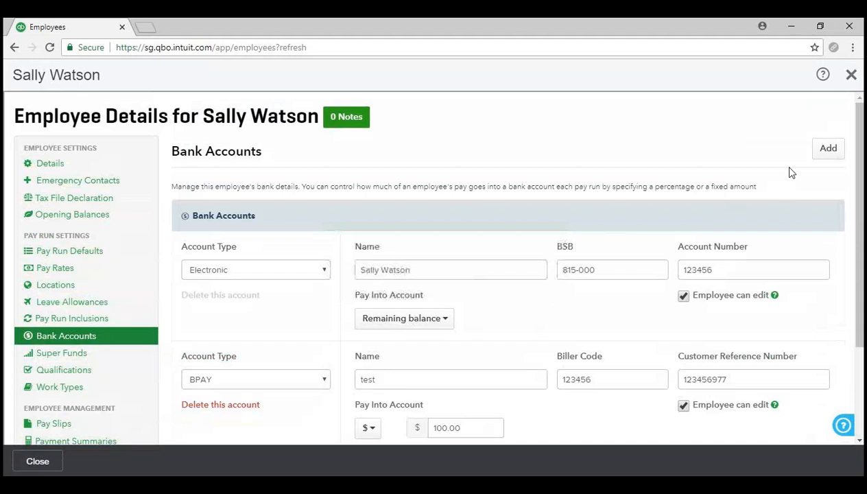
# - Close the employee record and reopen it from the Employees list
pyautogui.click(848, 79)
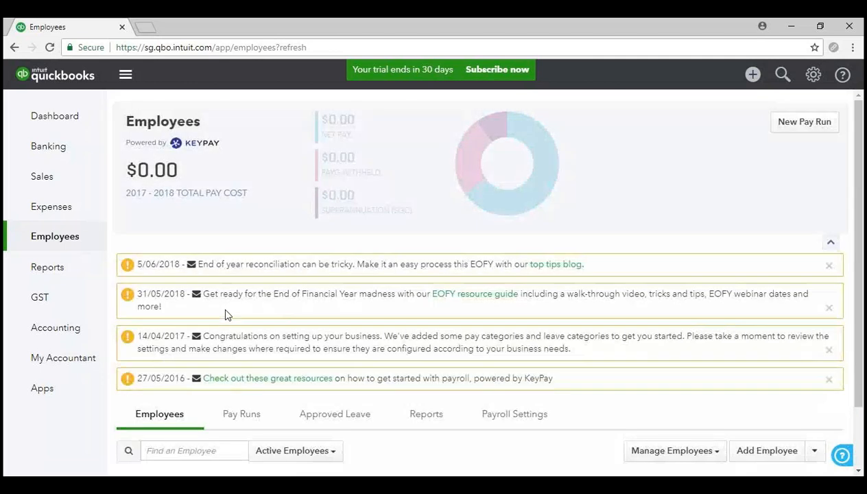
pyautogui.scroll(-1, 224, 313)
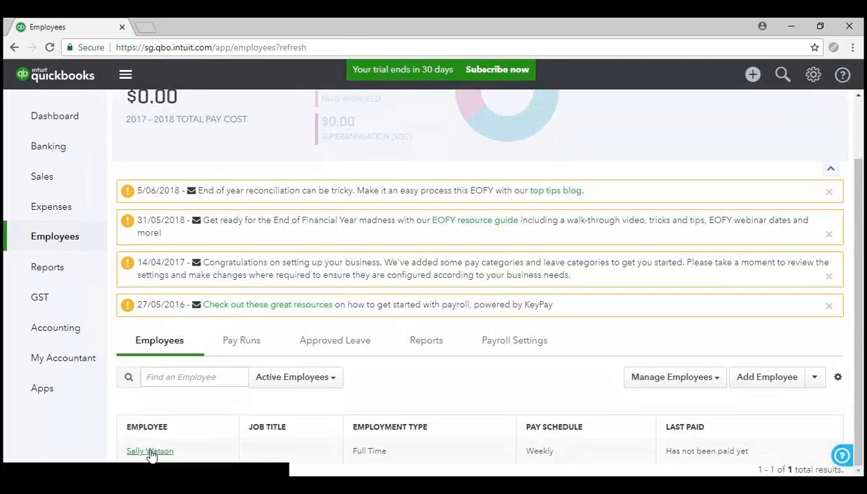
pyautogui.click(149, 454)
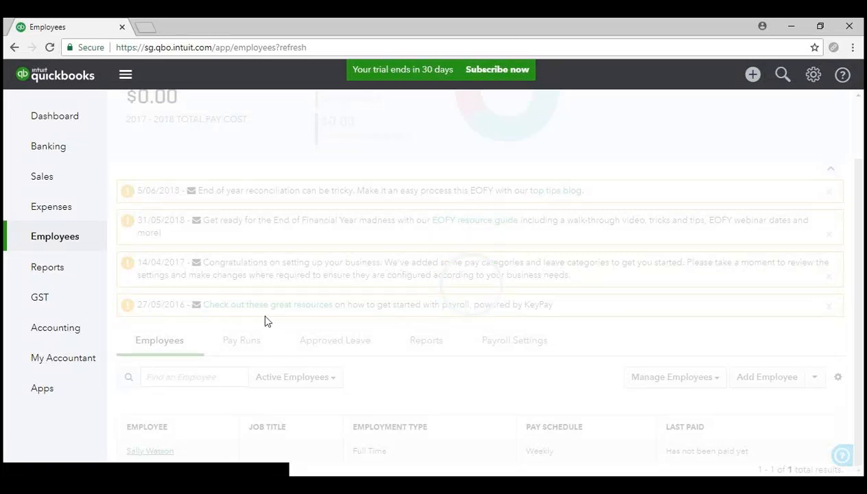
# - Show the employee's Documents page, which has no documents yet
pyautogui.scroll(-5, 68, 351)
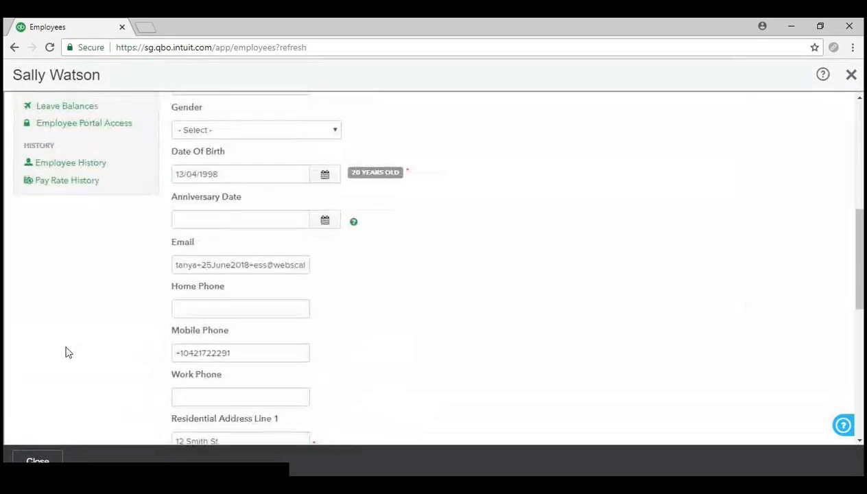
pyautogui.scroll(2, 66, 352)
pyautogui.scroll(3, 68, 356)
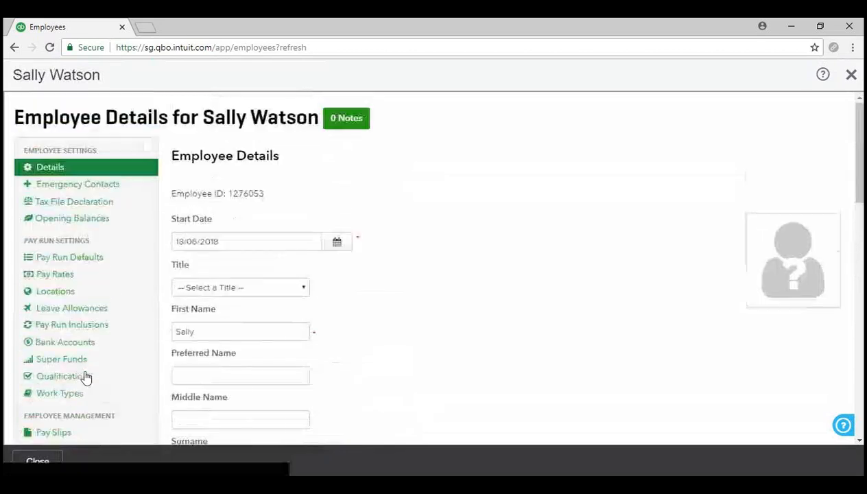
pyautogui.scroll(-2, 83, 353)
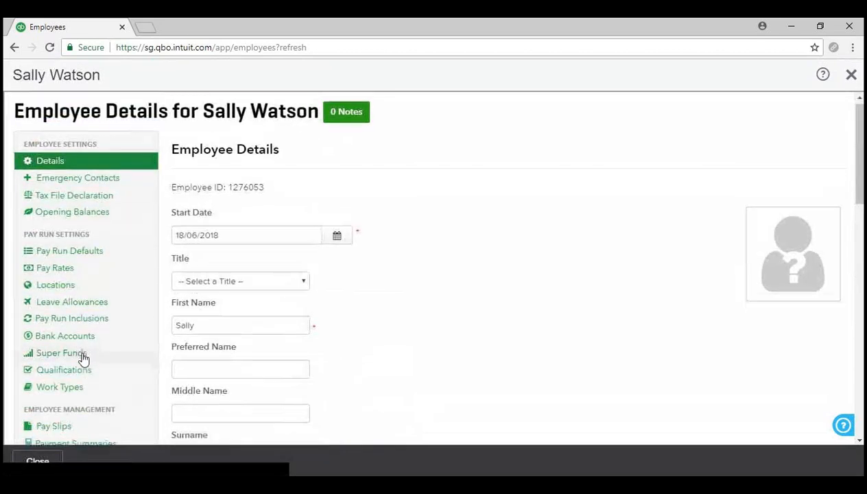
pyautogui.click(74, 343)
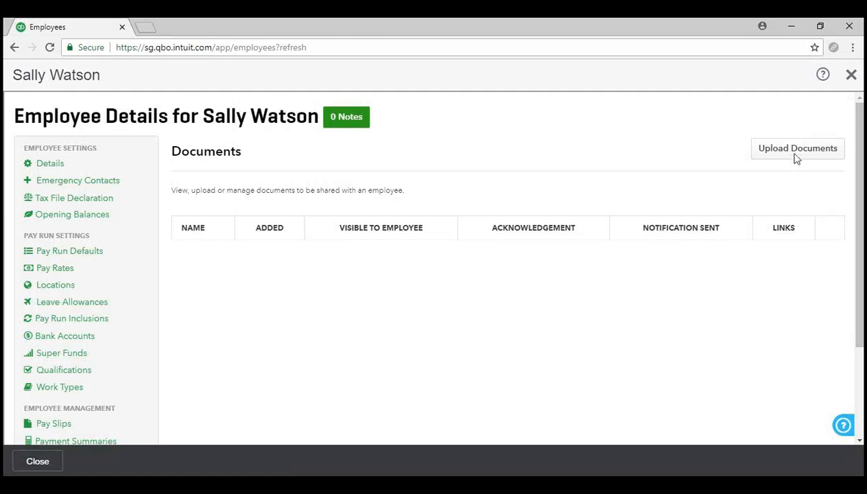
# - Start a document upload, cancel the file selection, and close the empty Create Document panel
pyautogui.click(820, 152)
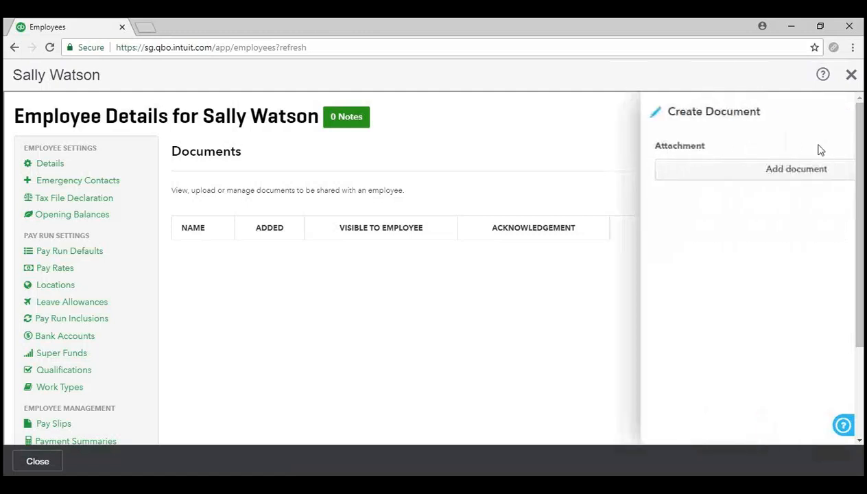
pyautogui.click(717, 170)
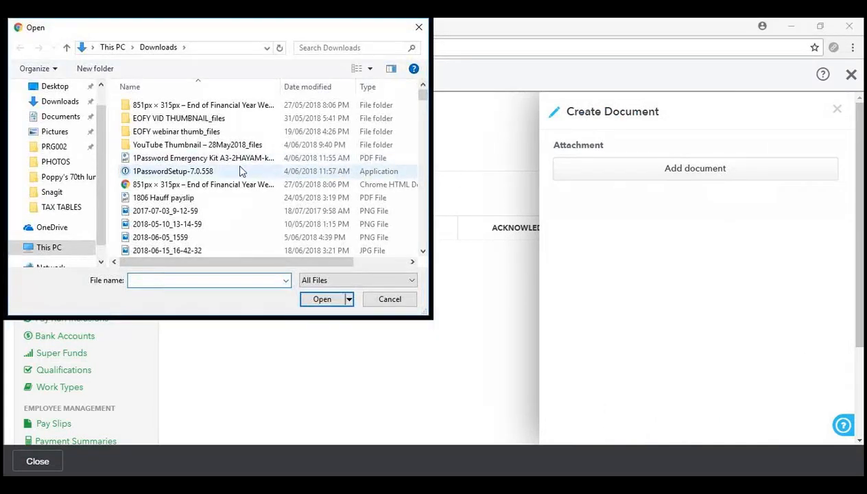
pyautogui.scroll(-7, 239, 171)
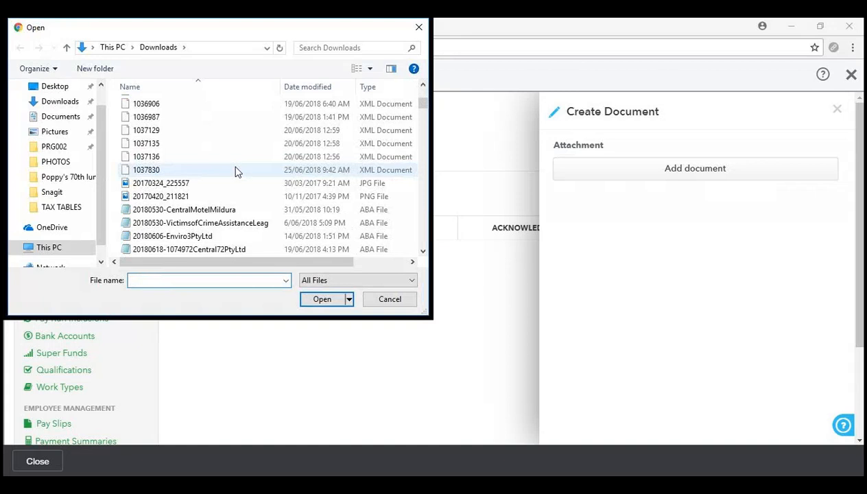
pyautogui.scroll(-4, 235, 171)
pyautogui.scroll(-4, 235, 171)
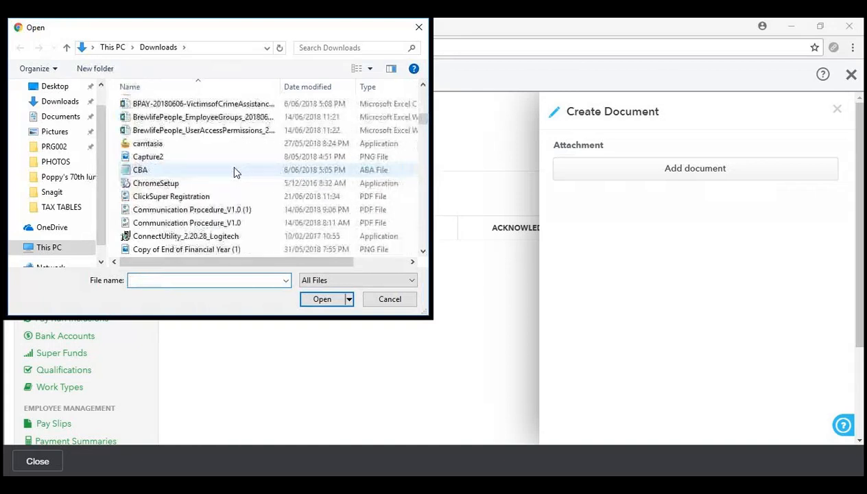
pyautogui.scroll(-6, 232, 172)
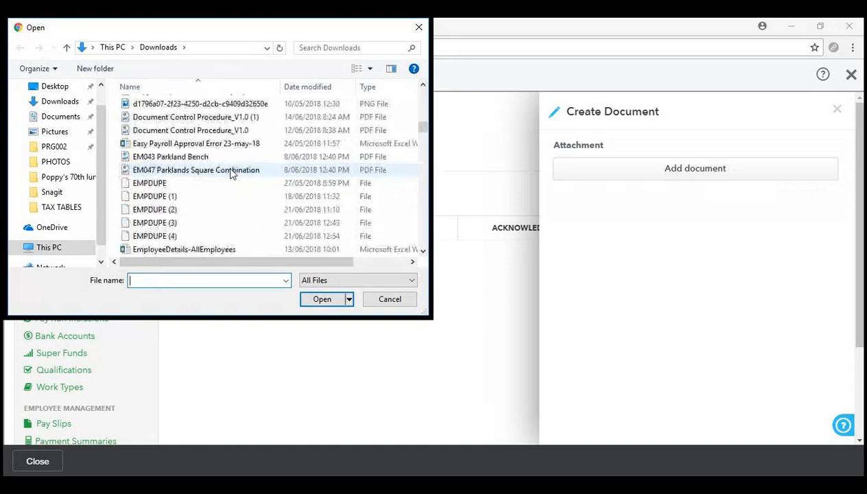
pyautogui.scroll(-6, 230, 172)
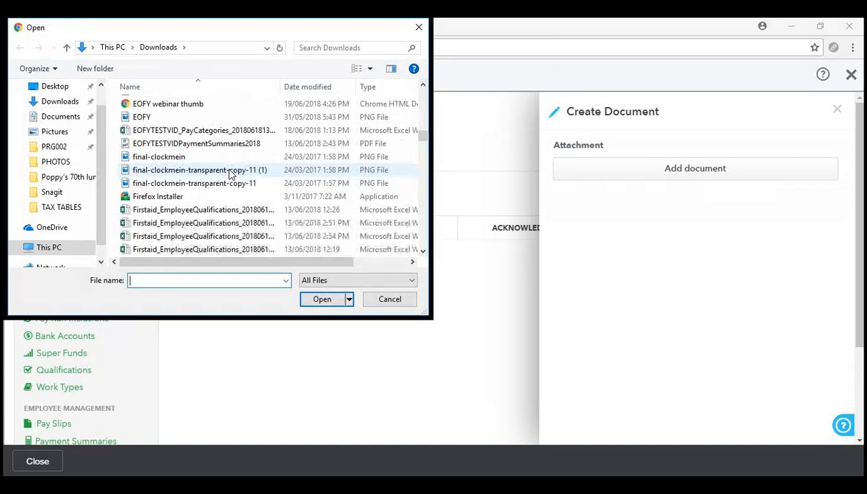
pyautogui.click(389, 300)
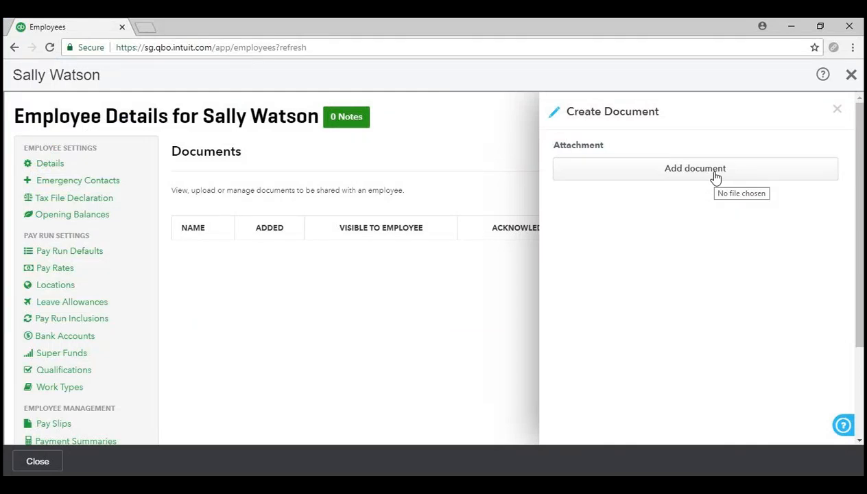
pyautogui.click(837, 108)
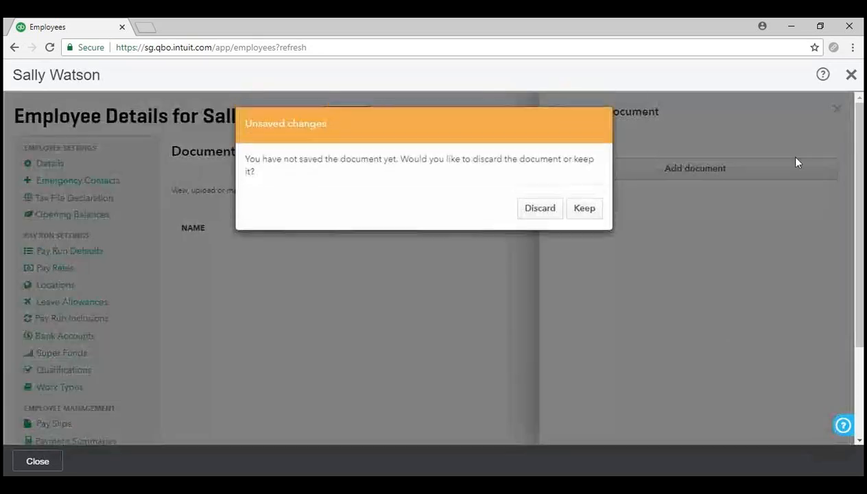
# - Discard the unsaved employee document and close Employee Details to return to Employees
pyautogui.click(550, 210)
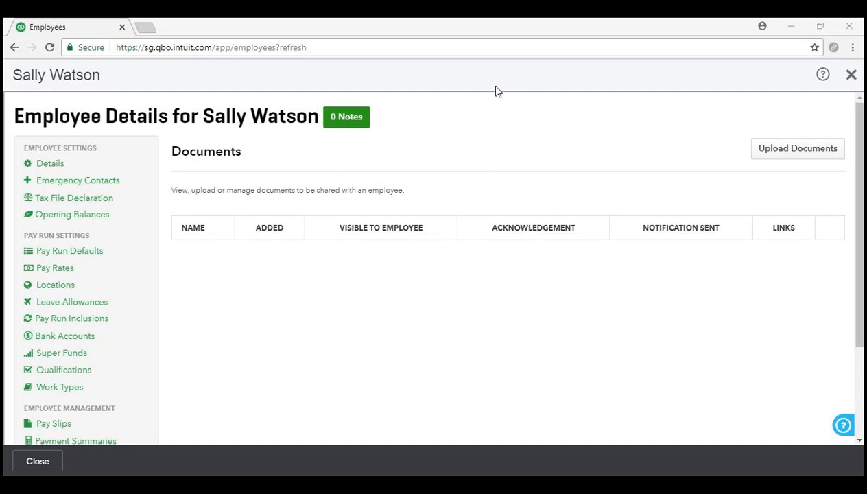
pyautogui.click(850, 76)
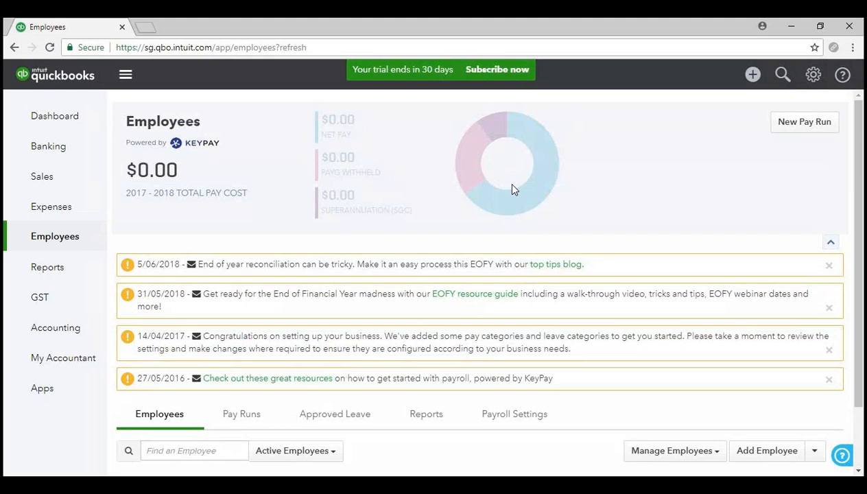
# - Begin a new pay run on the Weekly pay schedule and bring up the Pay Period Ending calendar
pyautogui.click(806, 124)
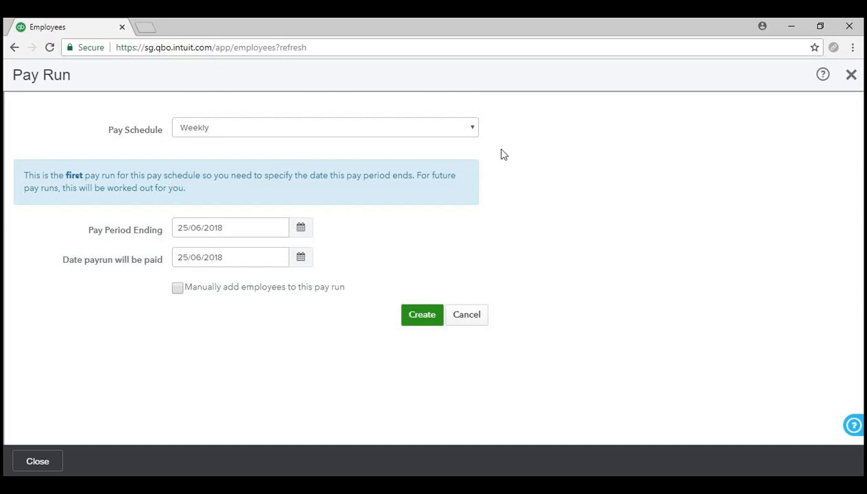
pyautogui.click(430, 135)
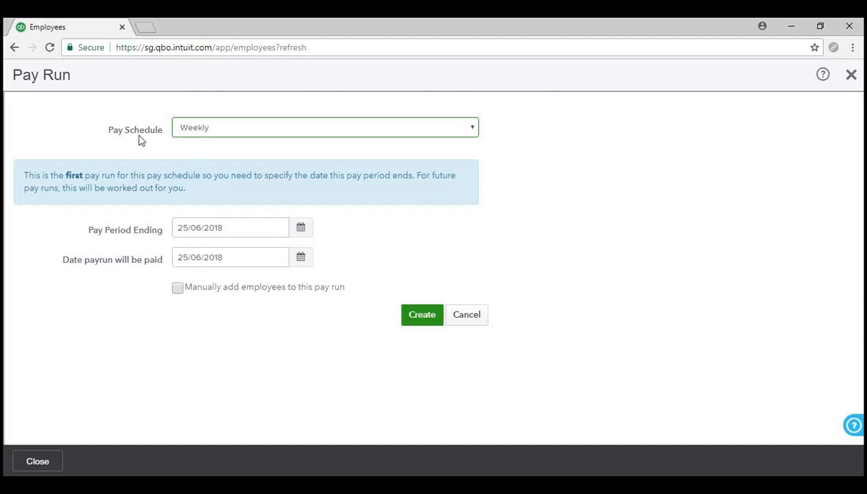
pyautogui.click(301, 228)
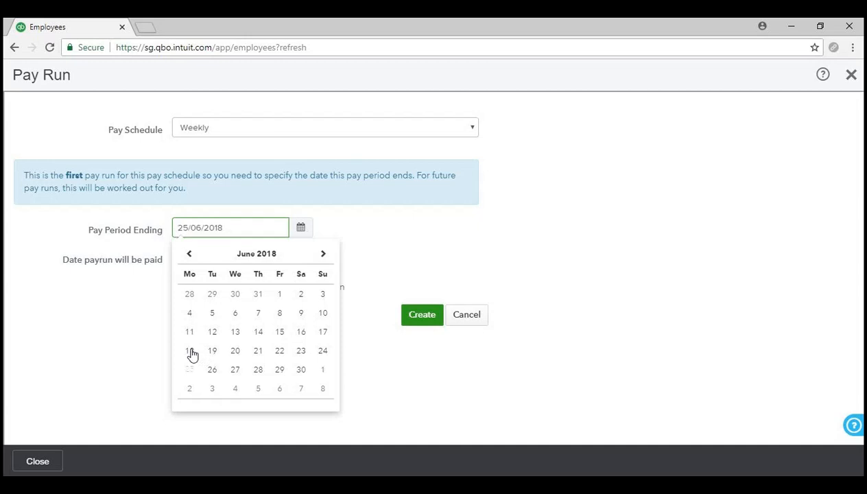
# - Create the Weekly pay run ending 24/06/2018 with payment date 26/06/2018
pyautogui.click(326, 352)
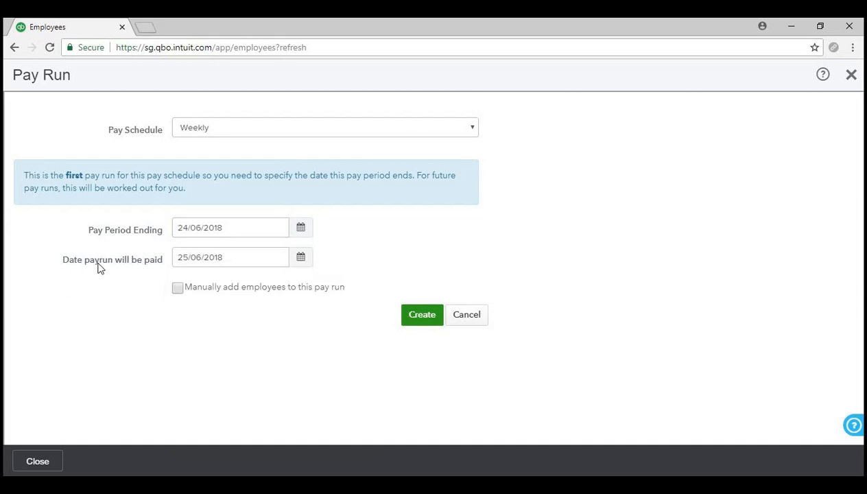
pyautogui.click(303, 259)
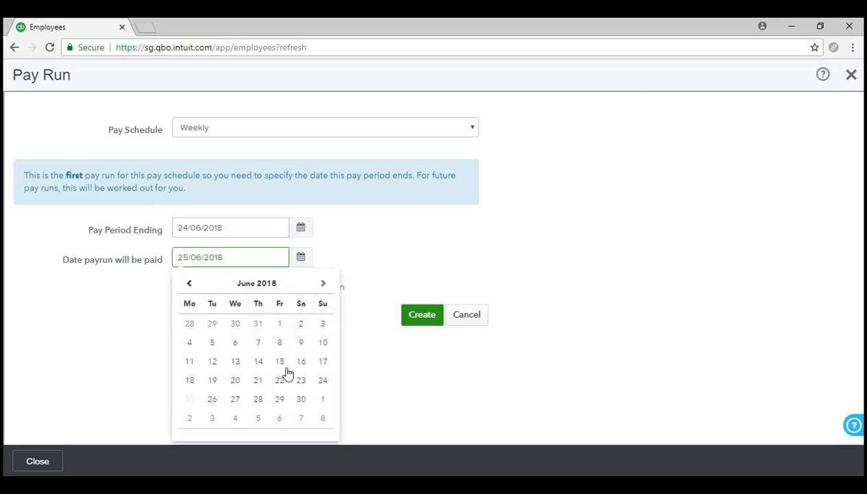
pyautogui.click(213, 400)
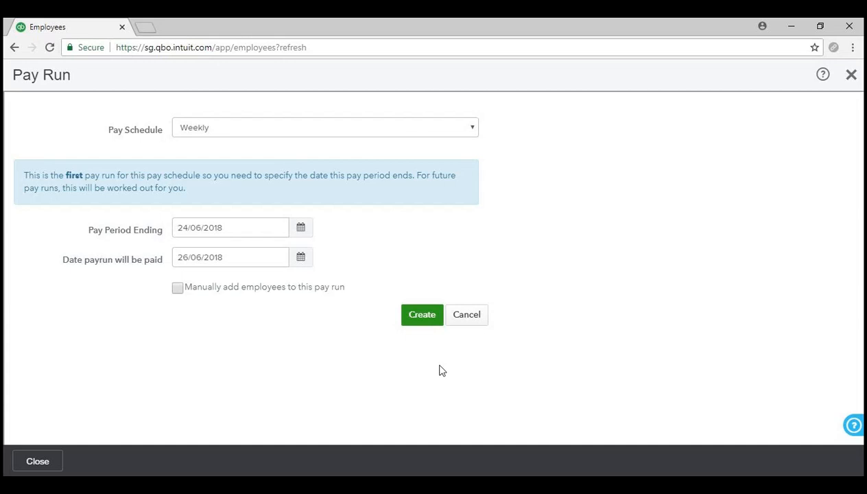
pyautogui.click(433, 317)
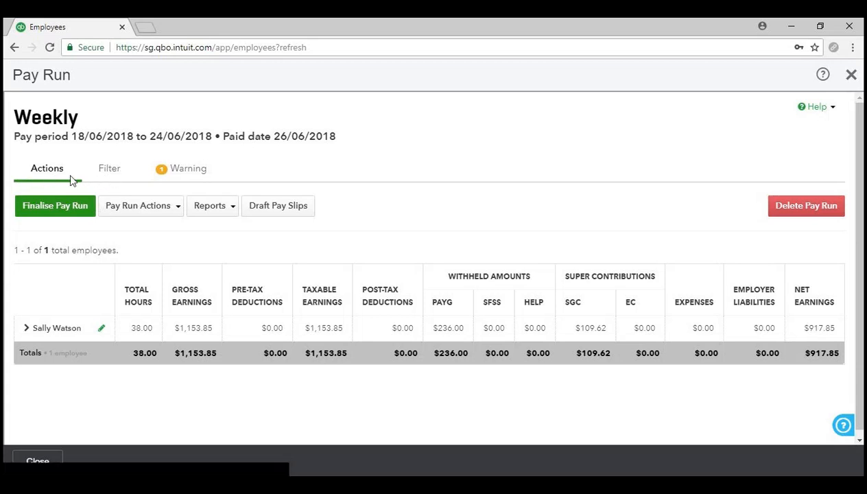
# - Check the employee Filter options, then view the warning about missing ABA details
pyautogui.click(111, 170)
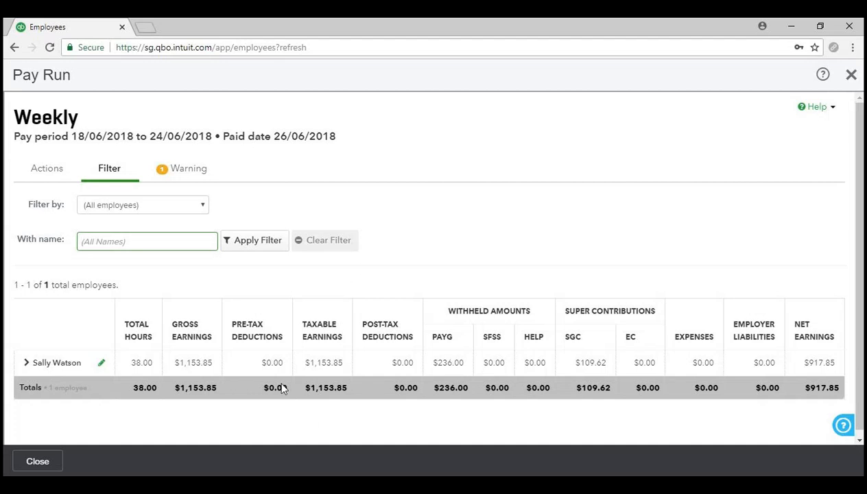
pyautogui.click(177, 210)
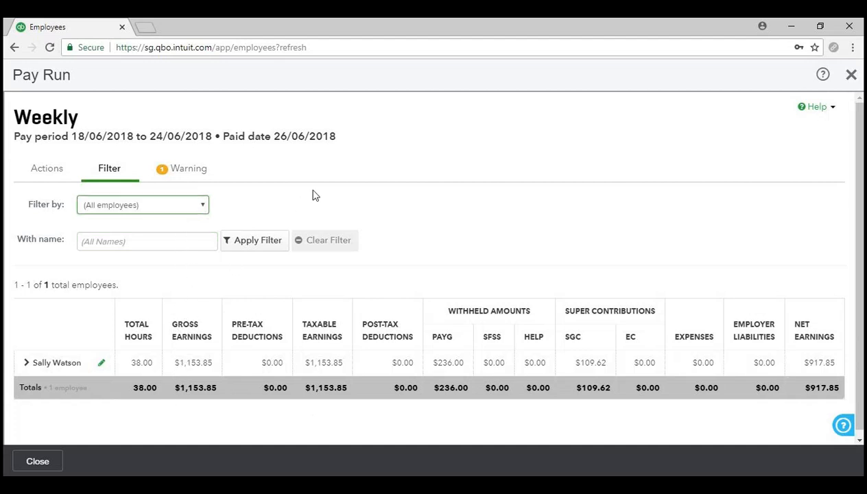
pyautogui.click(189, 239)
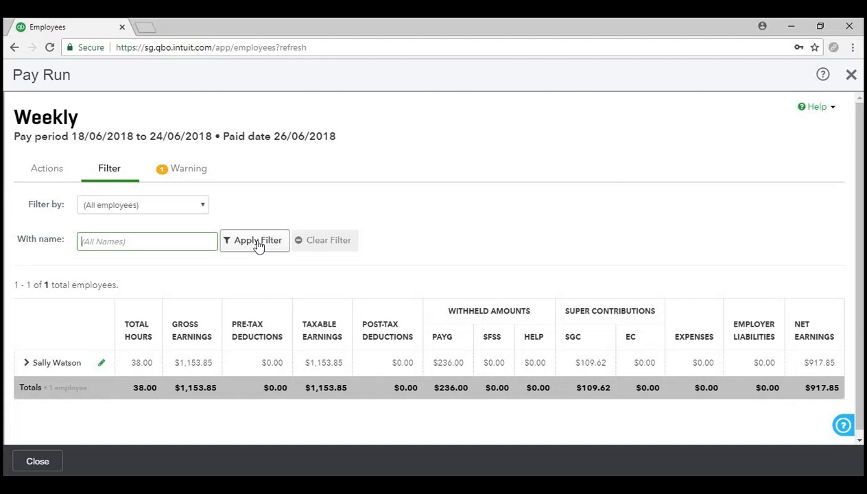
pyautogui.click(195, 174)
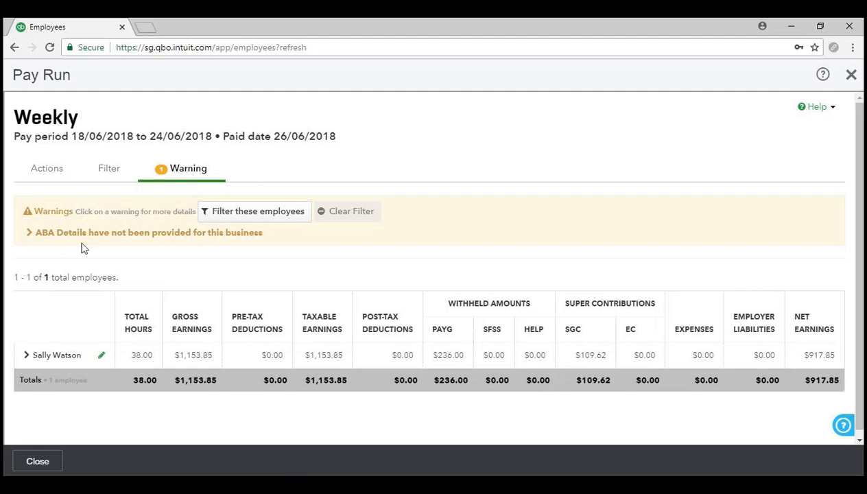
pyautogui.click(125, 236)
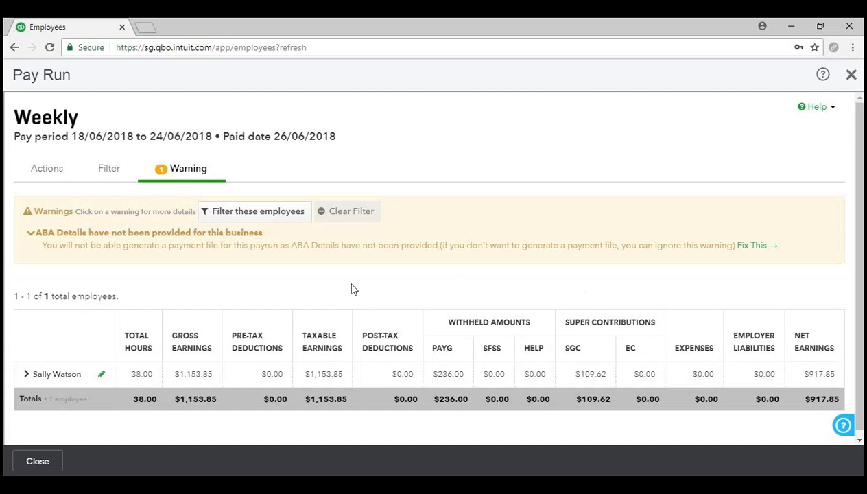
pyautogui.click(153, 234)
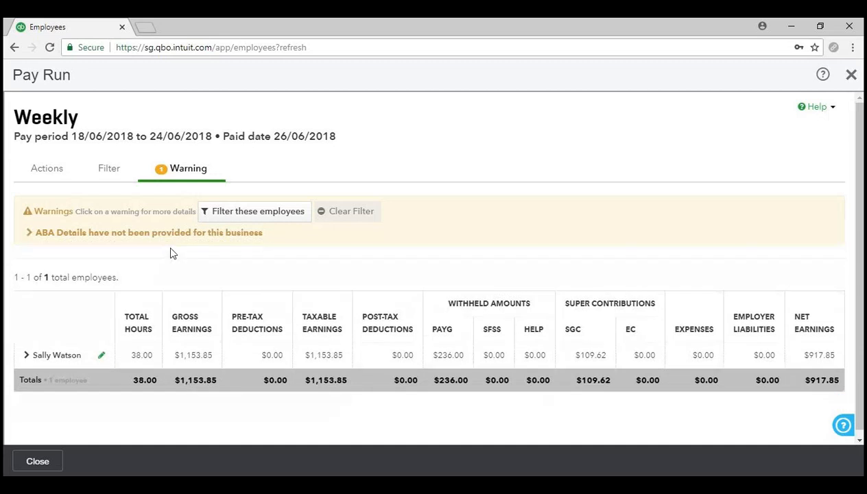
pyautogui.click(49, 172)
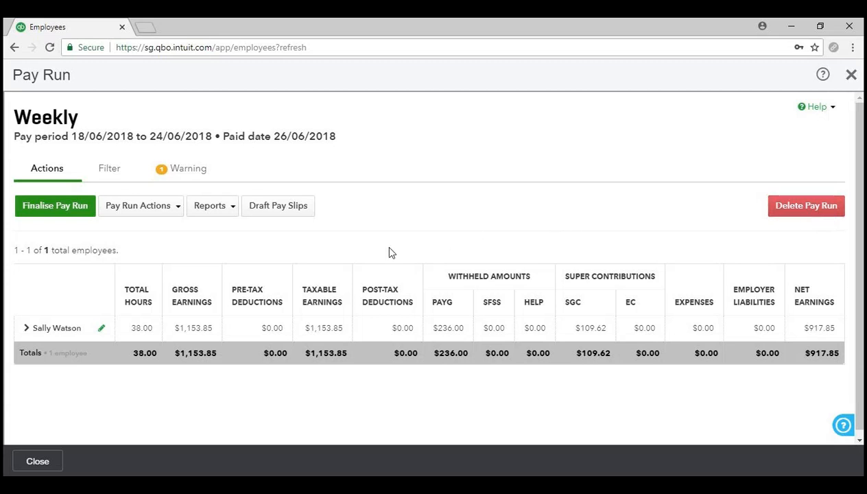
pyautogui.click(151, 214)
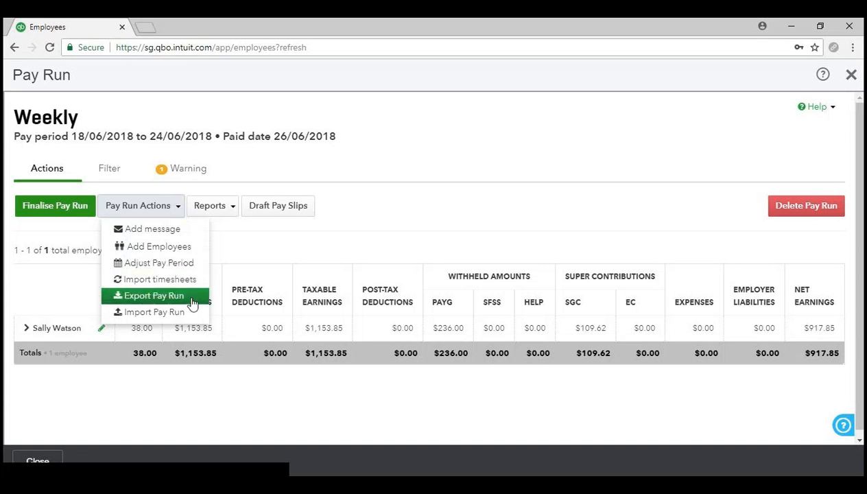
pyautogui.click(268, 243)
pyautogui.click(221, 207)
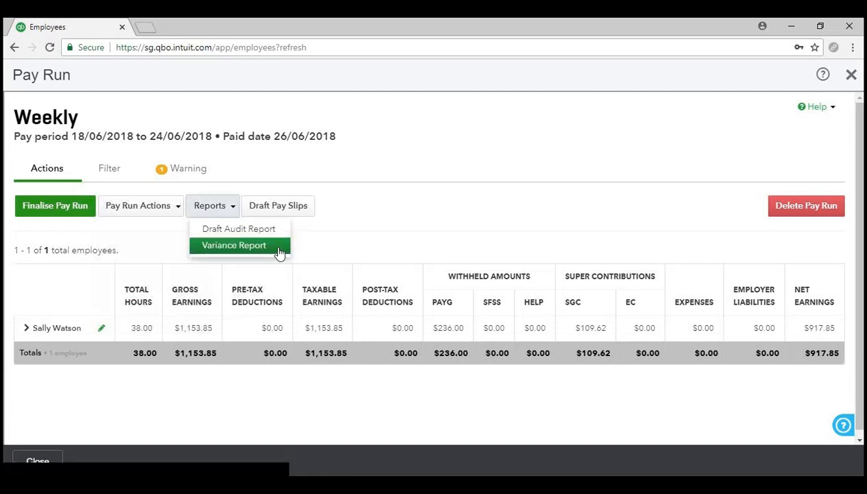
pyautogui.click(233, 245)
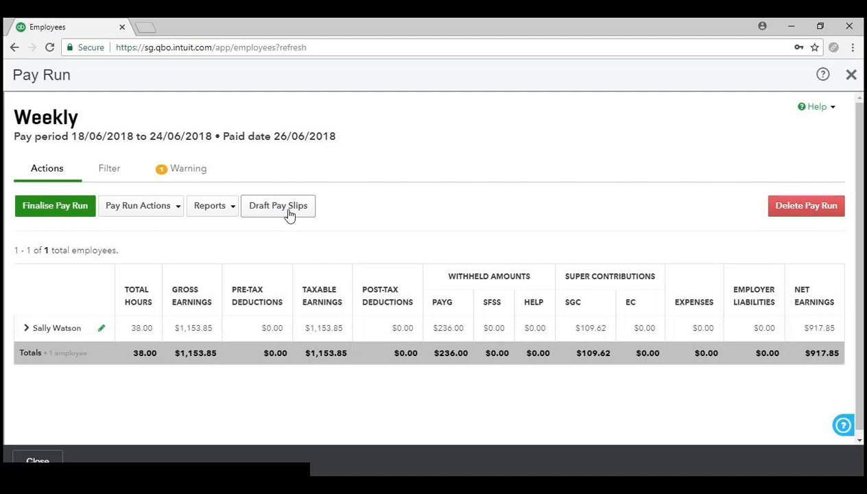
pyautogui.scroll(-1, 290, 215)
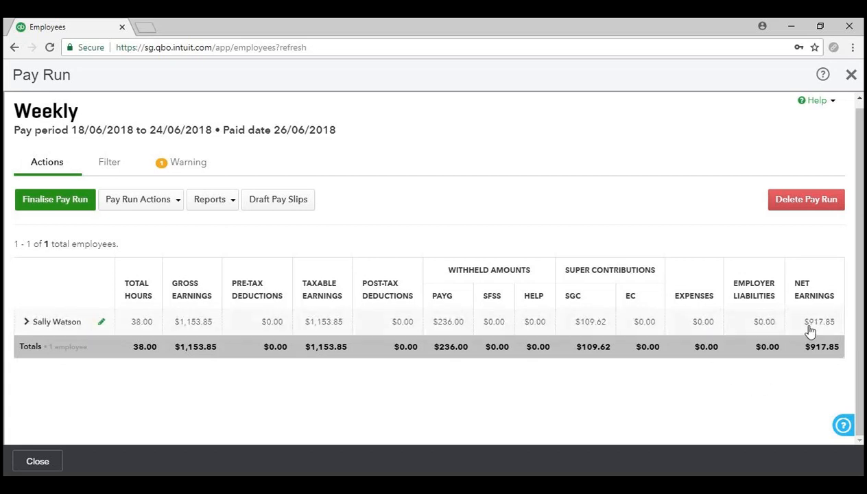
pyautogui.scroll(1, 606, 411)
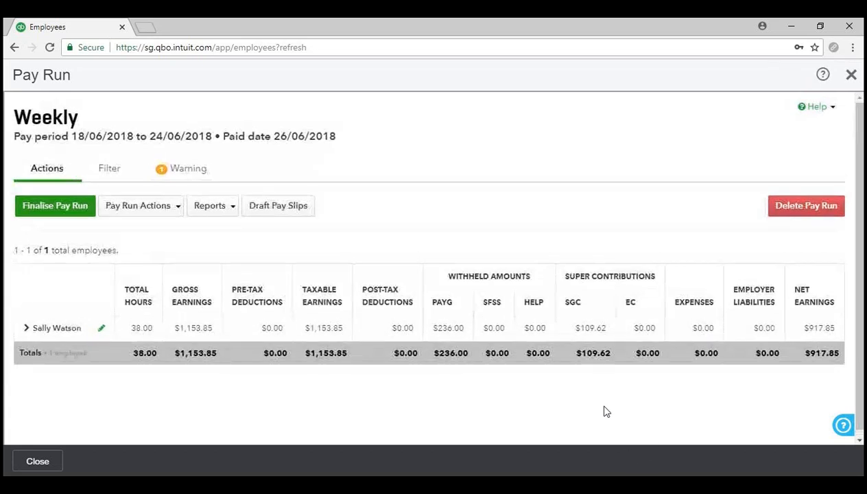
# - Expand the employee's row to show 38 hours at 30.36437 and leave accrual, and select the earnings Notes field
pyautogui.click(60, 332)
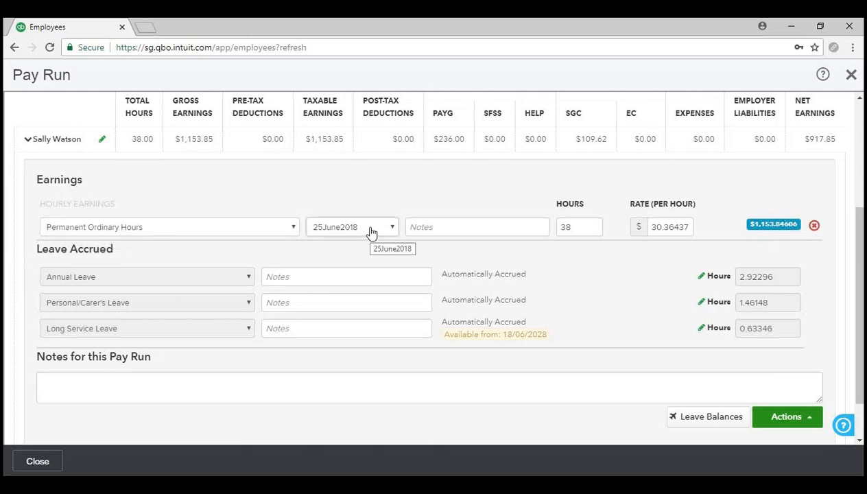
pyautogui.click(479, 229)
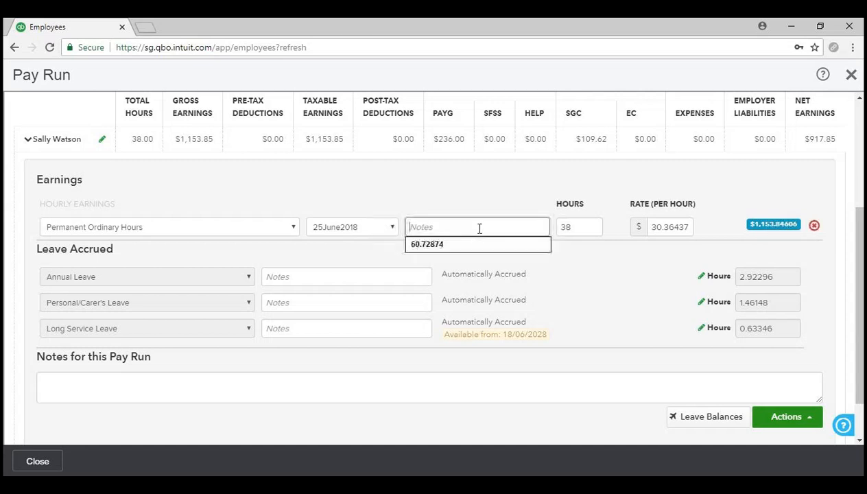
pyautogui.click(503, 179)
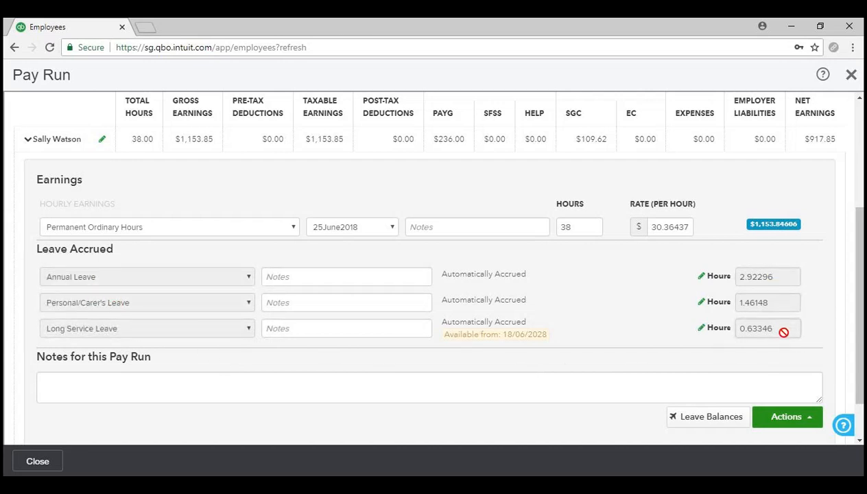
pyautogui.scroll(-1, 580, 339)
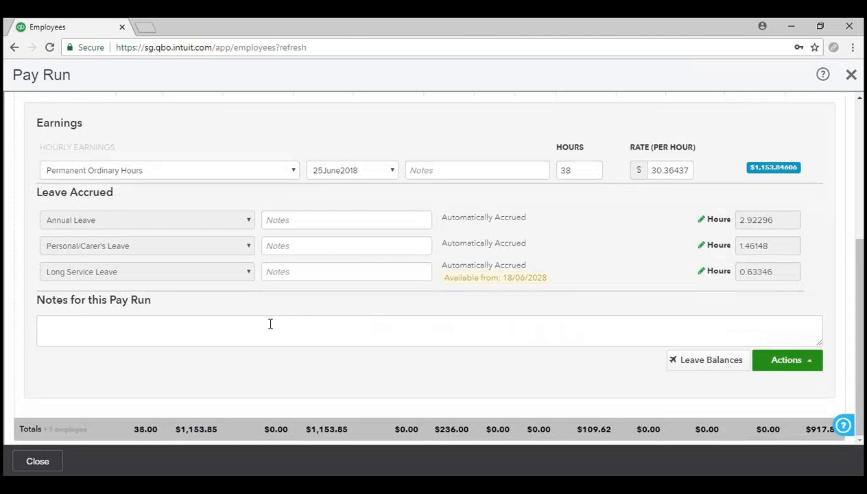
pyautogui.click(722, 365)
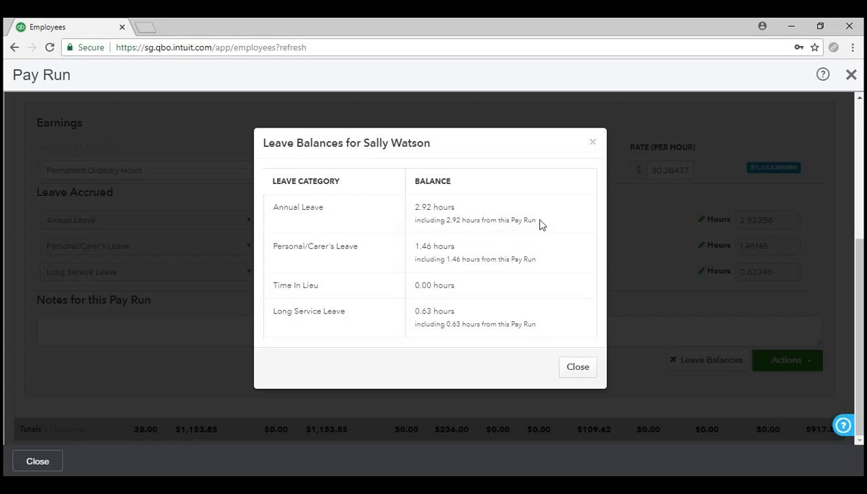
pyautogui.click(579, 367)
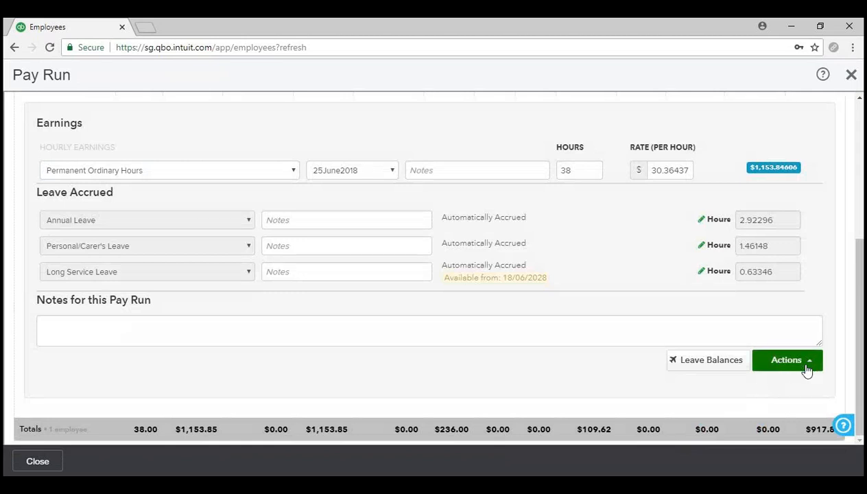
pyautogui.click(807, 363)
pyautogui.scroll(1, 807, 363)
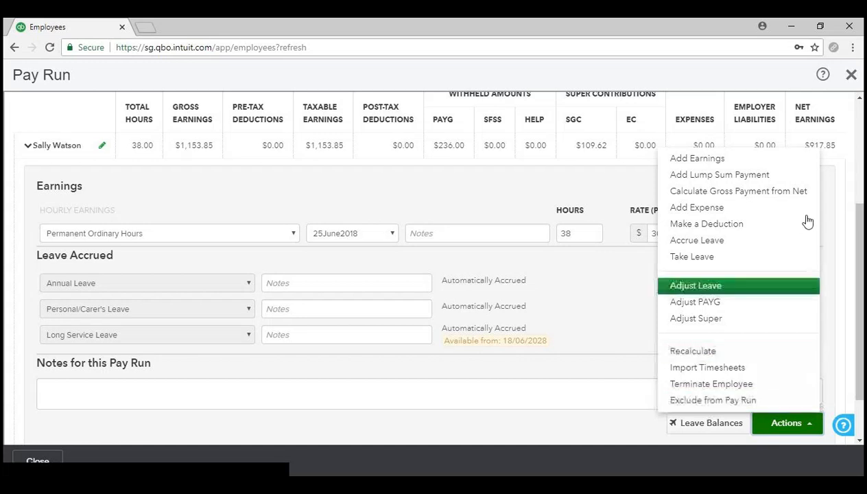
pyautogui.click(792, 424)
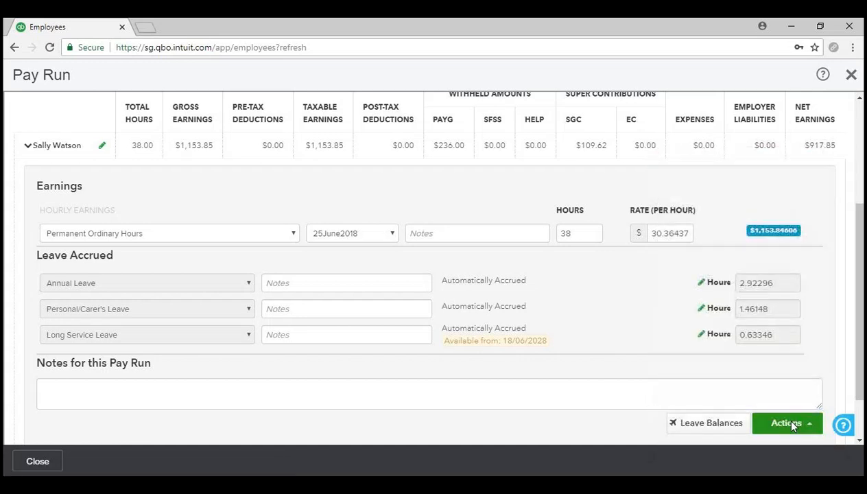
pyautogui.scroll(1, 341, 407)
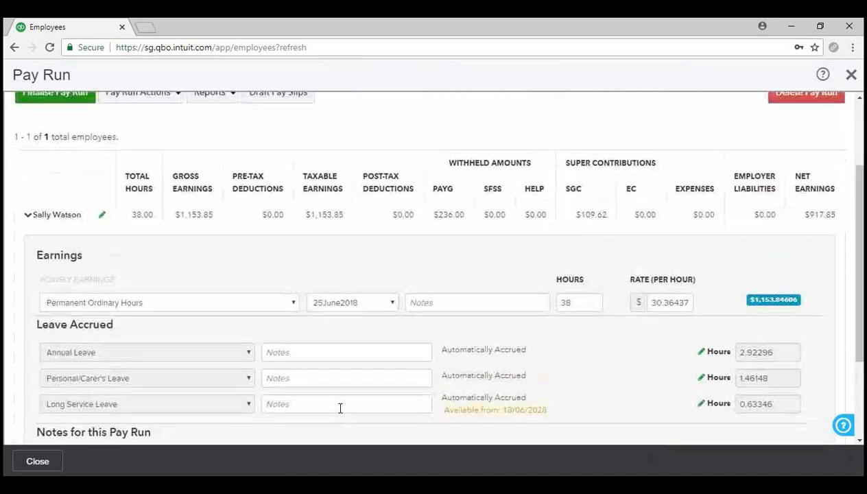
pyautogui.scroll(2, 341, 407)
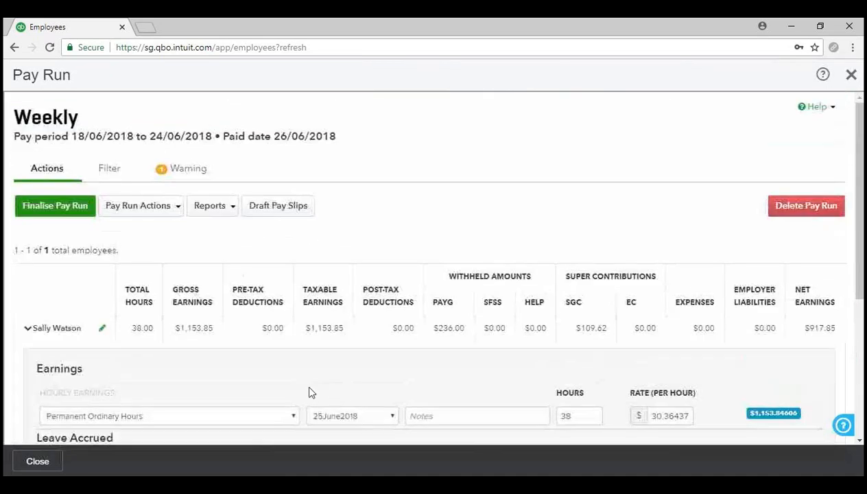
# - Collapse and mark the employee's pay complete, then bring up the Finalise Pay Run confirmation
pyautogui.click(58, 329)
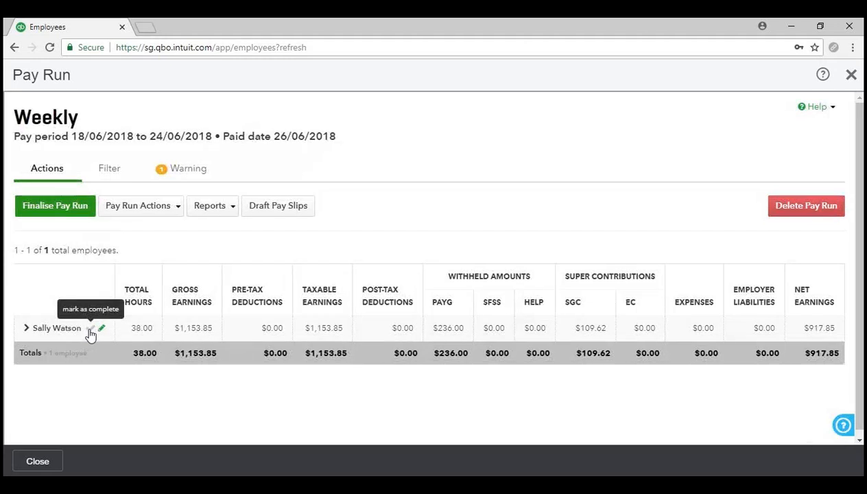
pyautogui.click(90, 328)
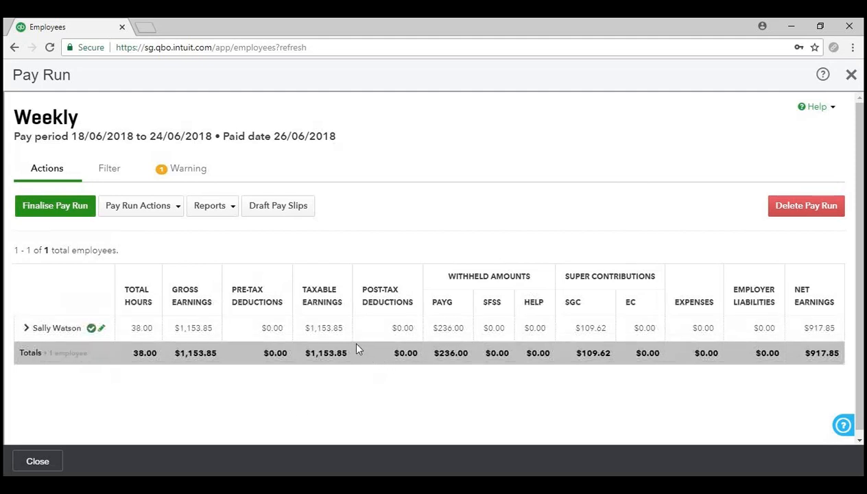
pyautogui.click(82, 209)
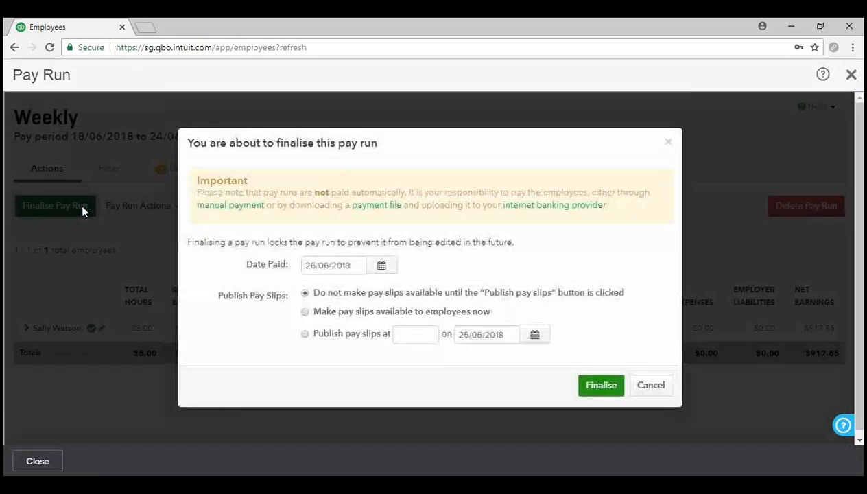
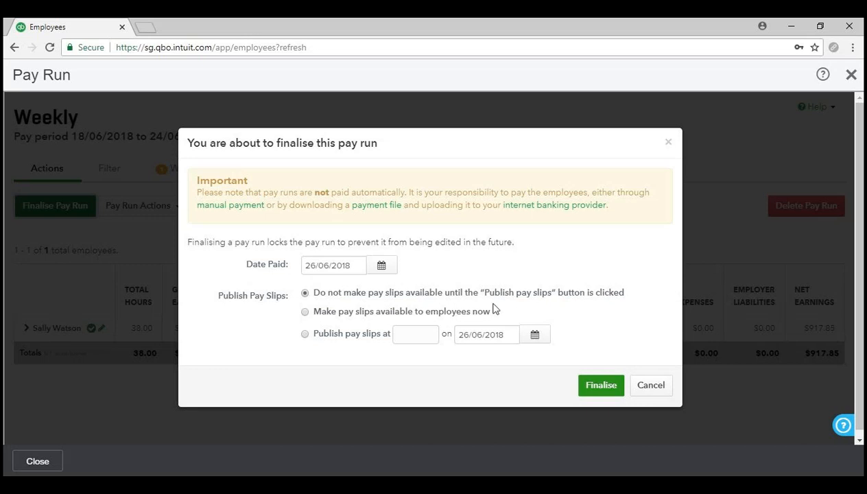
# - Finalise the weekly pay run with pay slips published now and employee notifications on
pyautogui.click(305, 312)
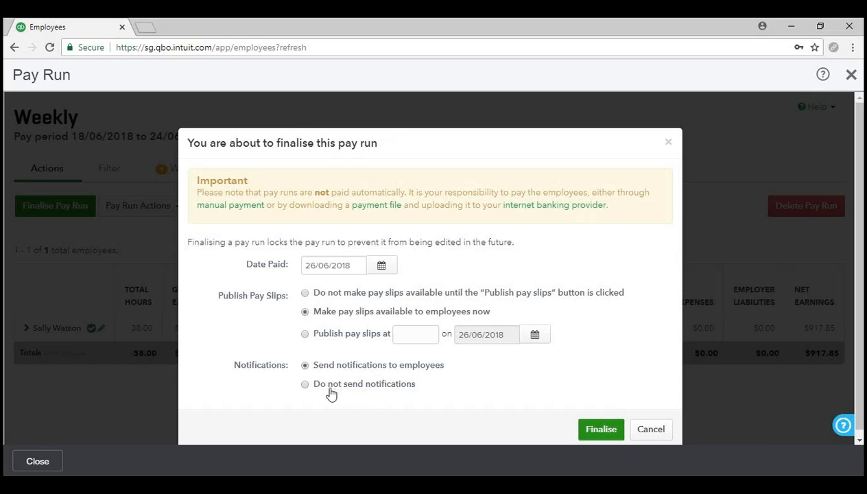
pyautogui.click(305, 383)
pyautogui.click(305, 336)
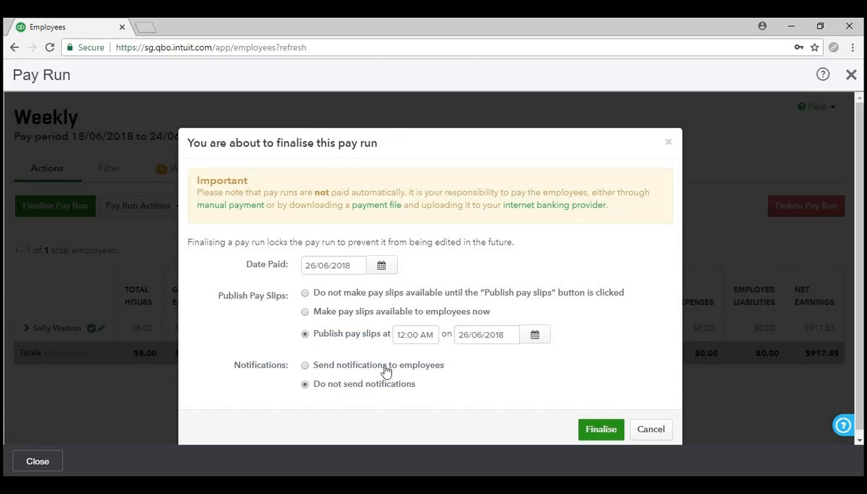
pyautogui.click(305, 366)
pyautogui.click(305, 313)
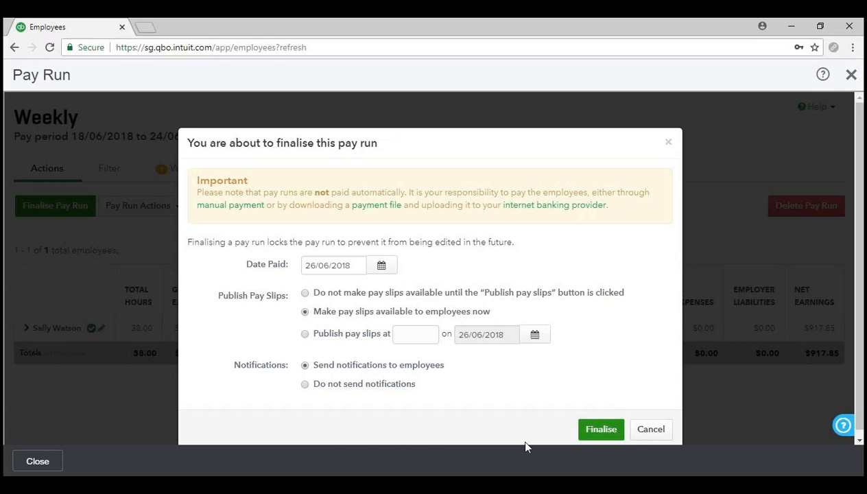
pyautogui.click(604, 432)
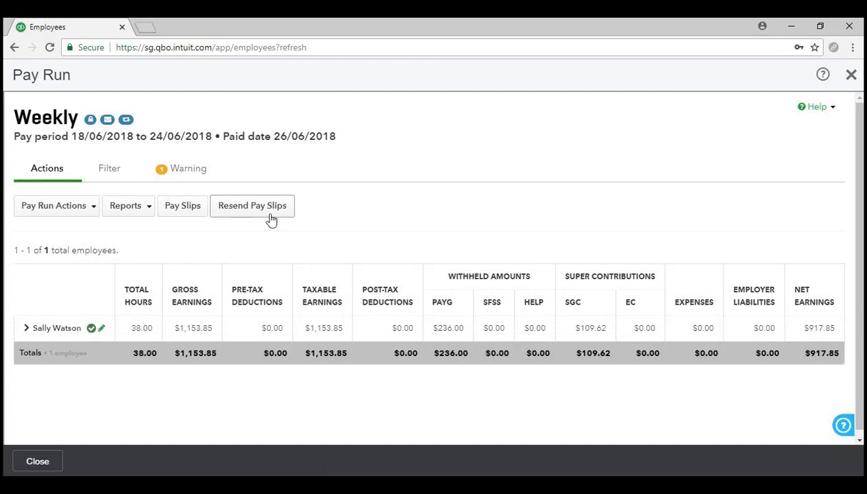
# - Review the Pay Run Actions and Reports options on the finalised pay run
pyautogui.click(88, 211)
pyautogui.click(125, 208)
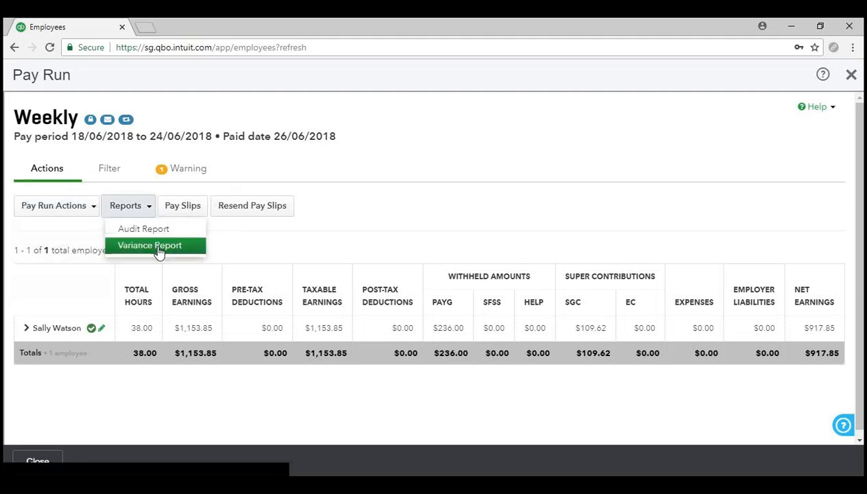
pyautogui.click(303, 271)
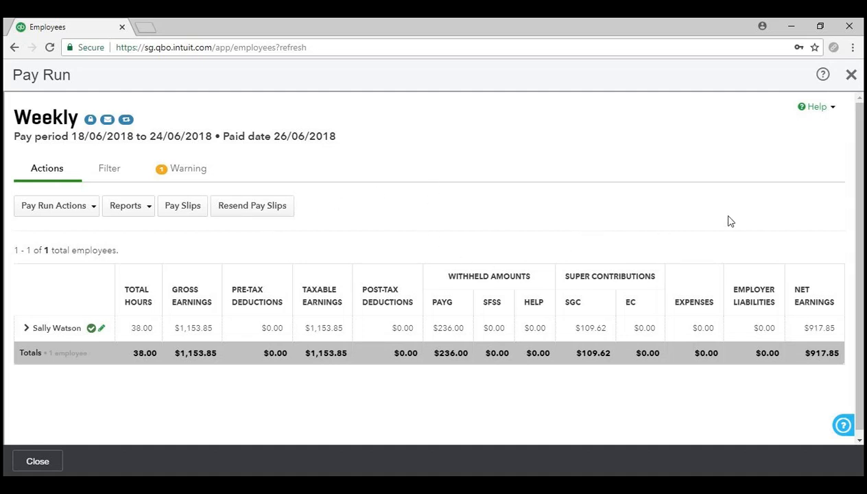
# - Close the pay run and check the Employees page's $1,263.47 total pay cost
pyautogui.click(36, 462)
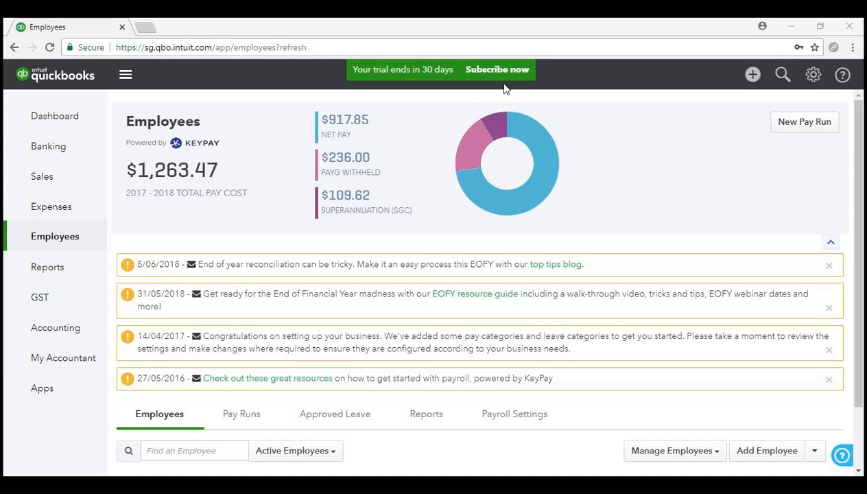
pyautogui.scroll(-1, 445, 195)
pyautogui.scroll(1, 437, 218)
pyautogui.scroll(-1, 427, 215)
pyautogui.scroll(1, 427, 215)
pyautogui.scroll(-1, 426, 215)
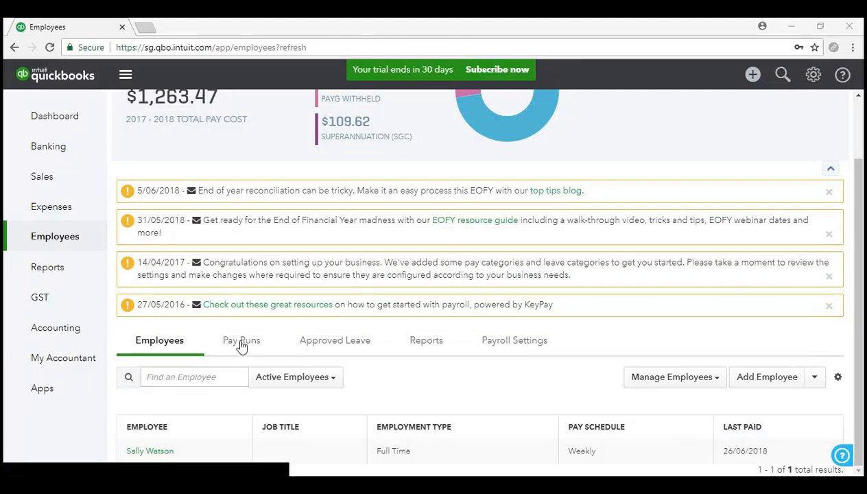
pyautogui.click(241, 341)
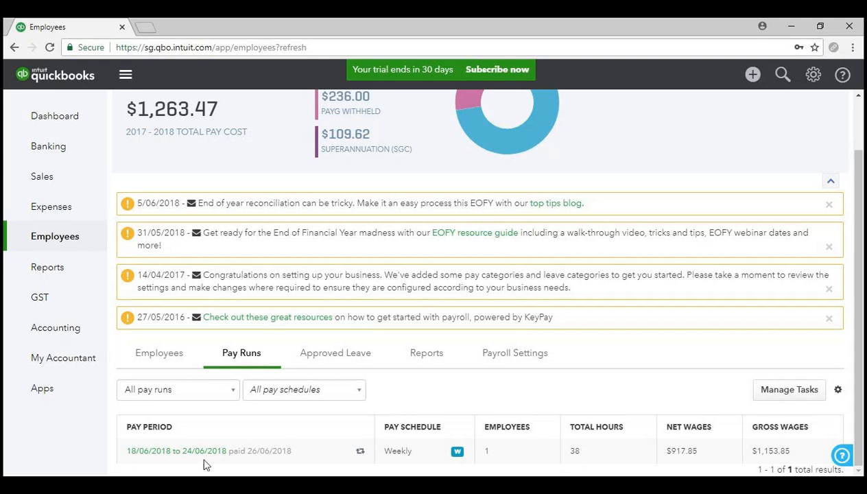
pyautogui.moveTo(361, 454)
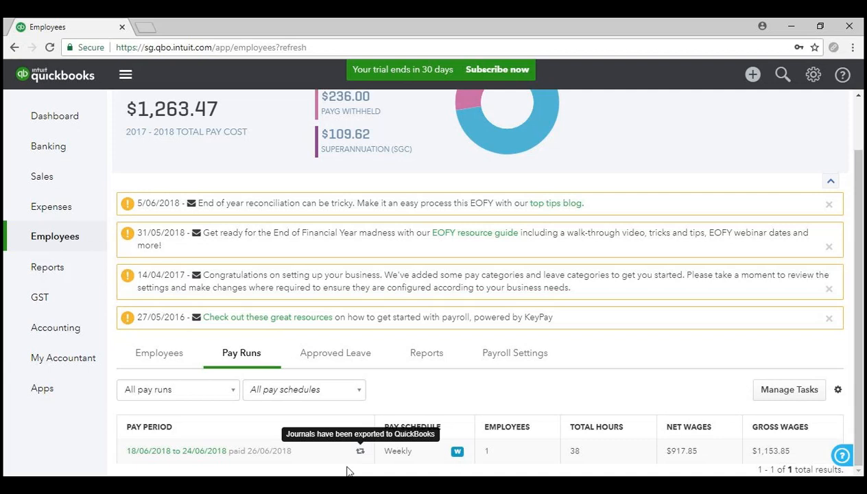
pyautogui.click(165, 353)
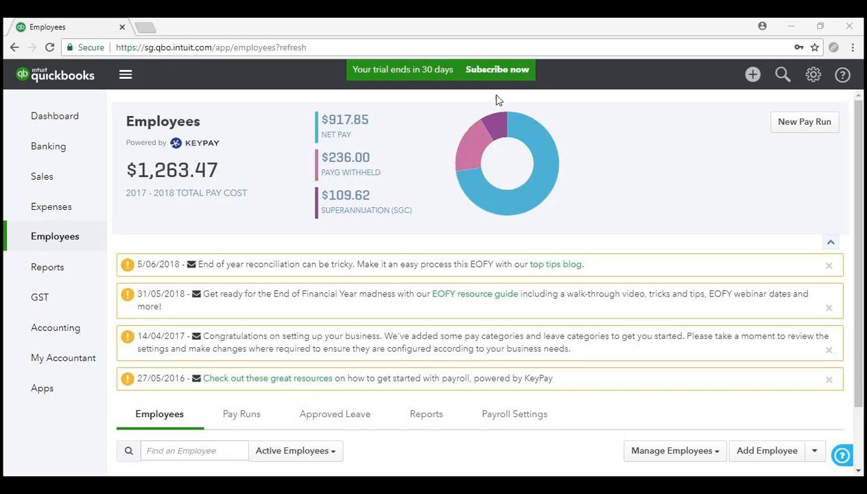
pyautogui.scroll(-1, 385, 327)
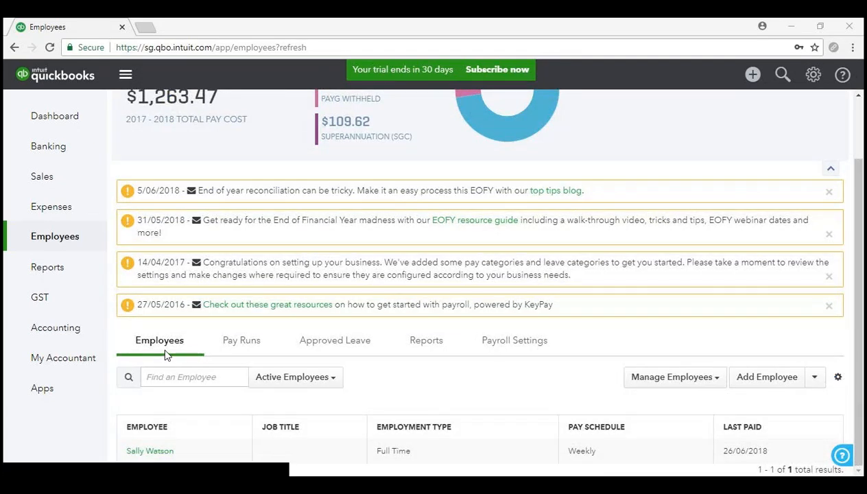
pyautogui.click(693, 382)
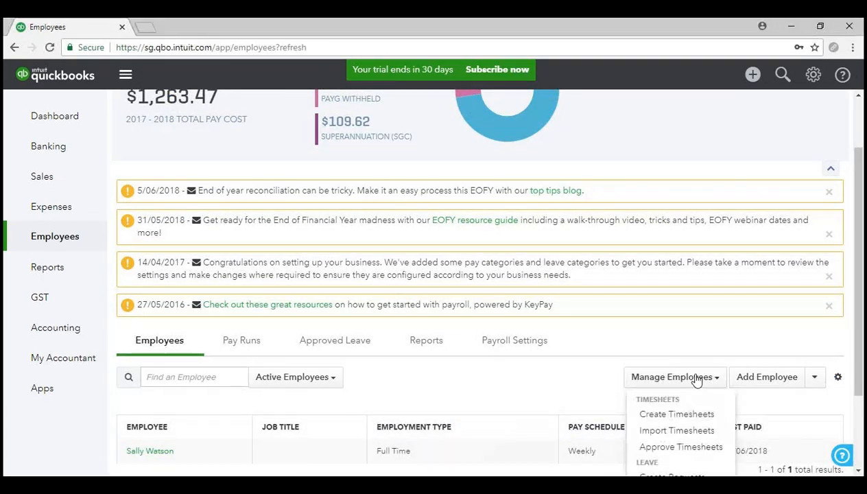
pyautogui.scroll(-2, 696, 380)
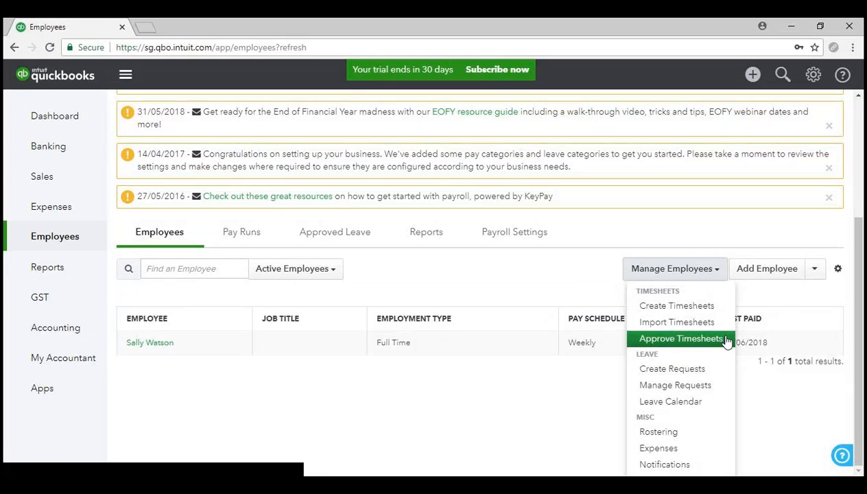
pyautogui.click(665, 269)
pyautogui.scroll(2, 651, 301)
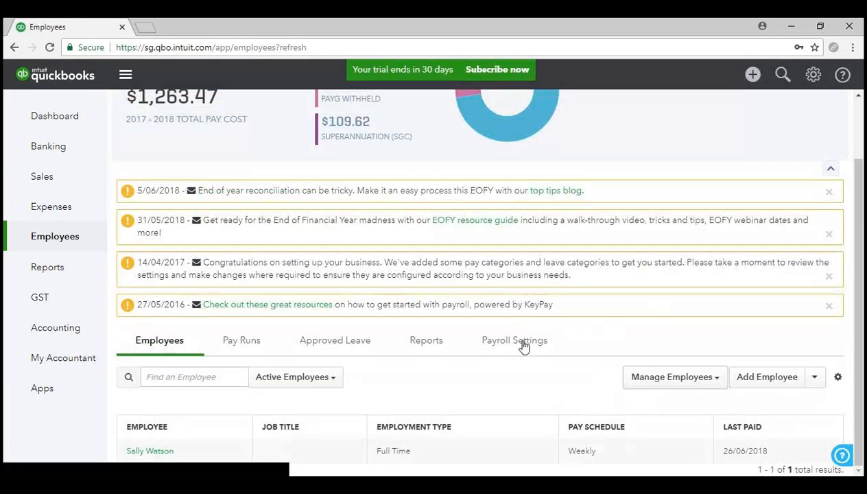
pyautogui.click(521, 343)
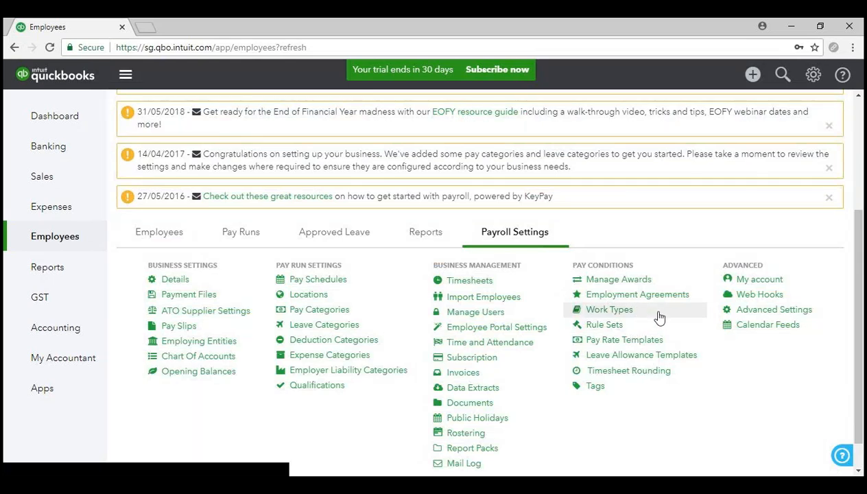
pyautogui.scroll(3, 658, 316)
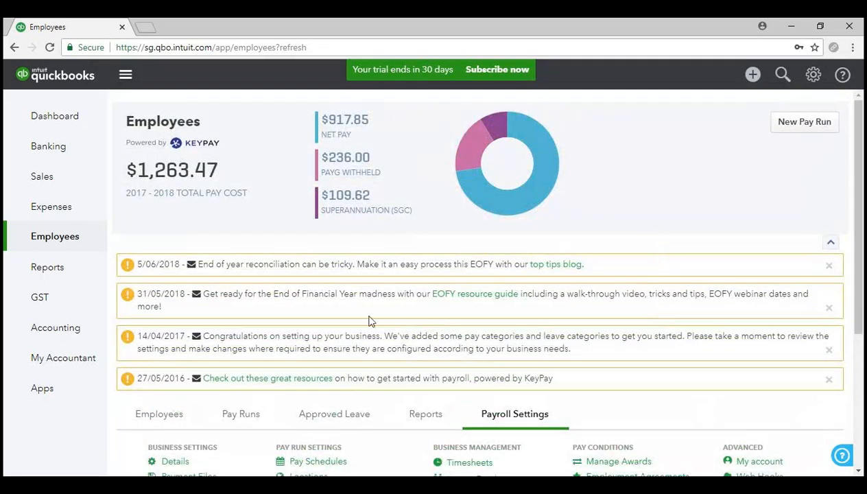
pyautogui.click(166, 418)
pyautogui.scroll(-2, 166, 421)
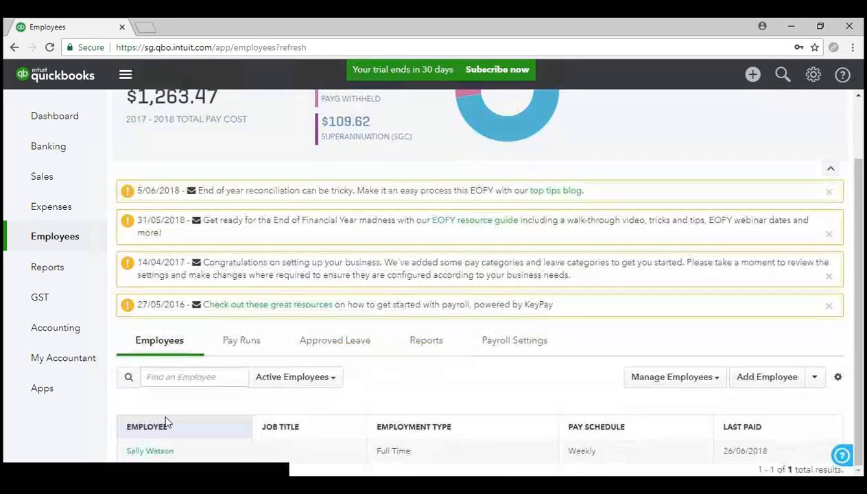
pyautogui.scroll(2, 217, 371)
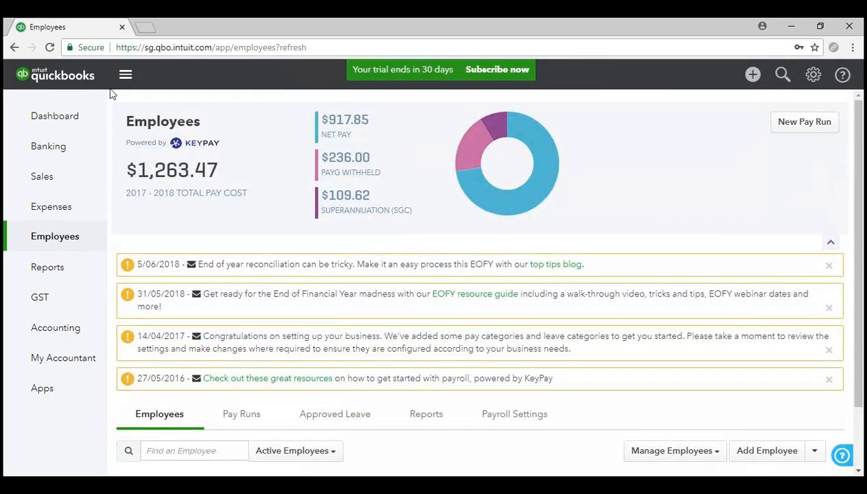
# - Open the QBO Employee Portal login page in a new tab and select its address
pyautogui.click(146, 29)
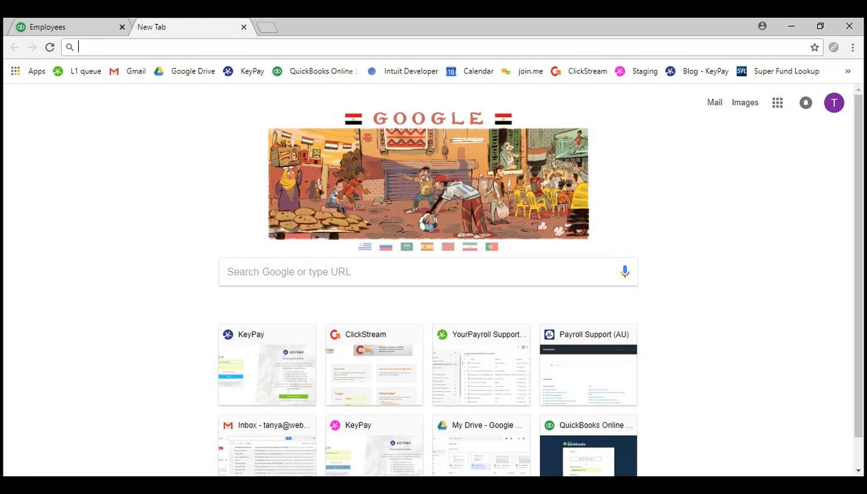
pyautogui.click(846, 71)
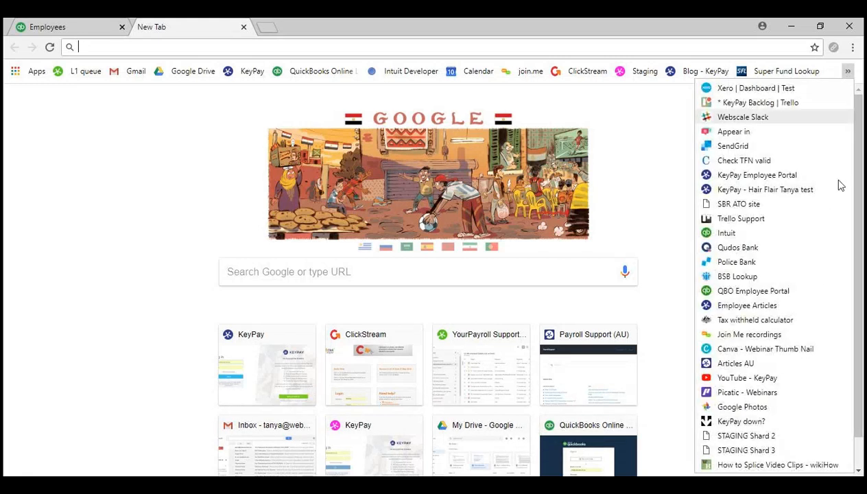
pyautogui.click(775, 291)
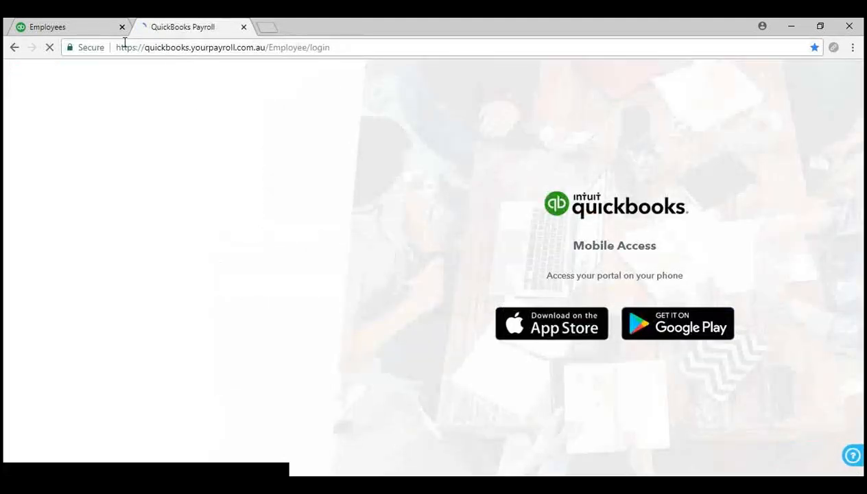
pyautogui.moveTo(116, 47); pyautogui.dragTo(336, 46)
# - Copy the employee portal login page address
pyautogui.rightClick(298, 45)
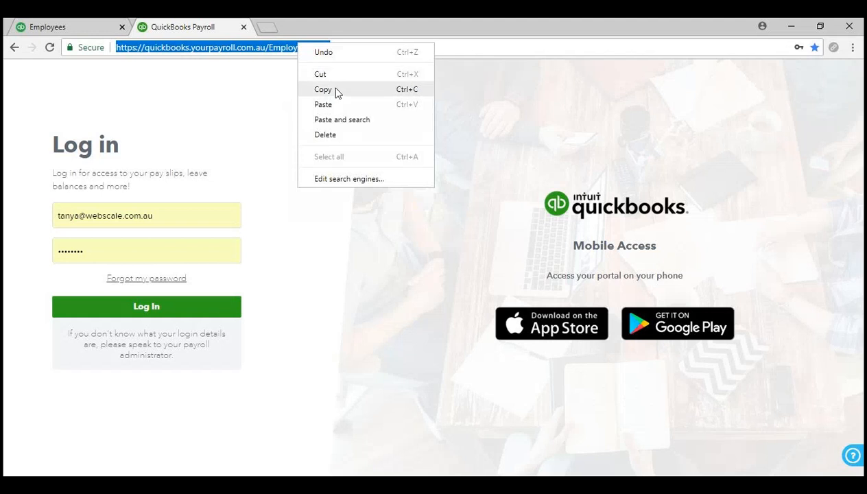
pyautogui.click(336, 91)
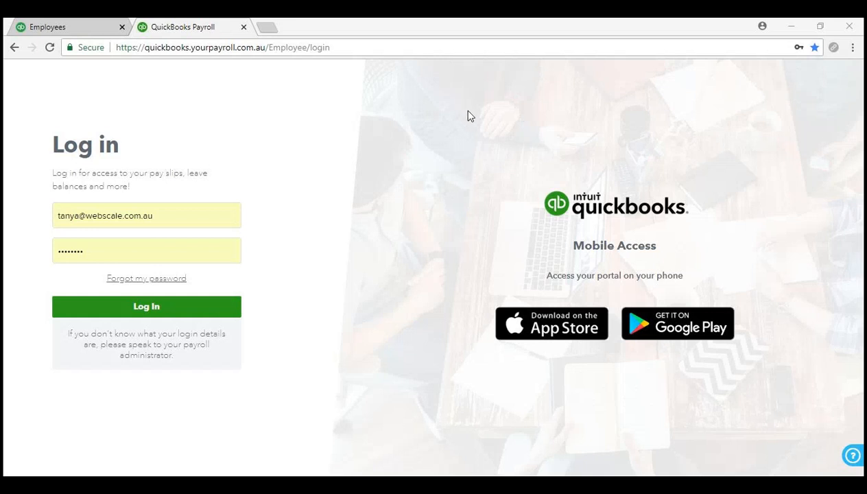
pyautogui.hotkey('alt', 'Tab')
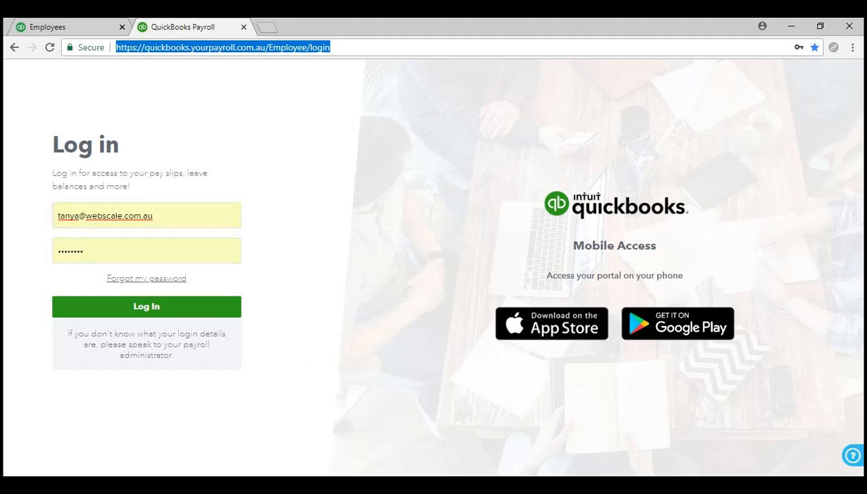
# - Paste the employee's login e-mail, retype the password and log in to the portal
pyautogui.click(264, 485)
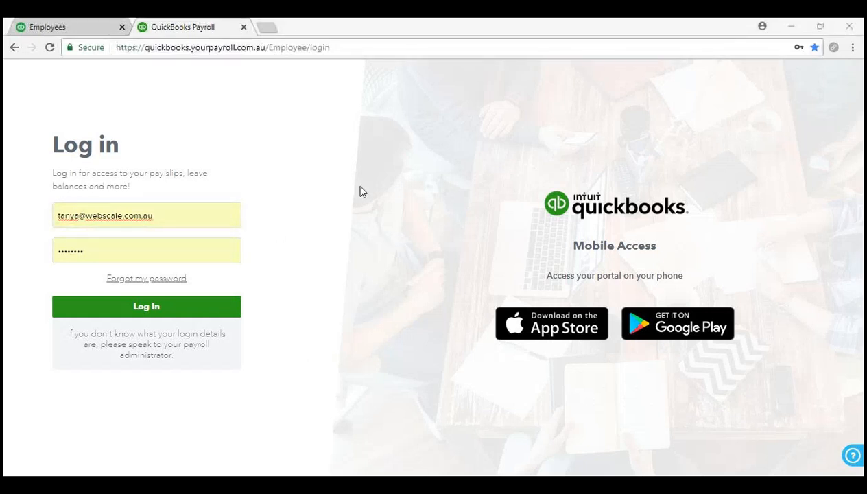
pyautogui.hotkey('alt', 'Tab')
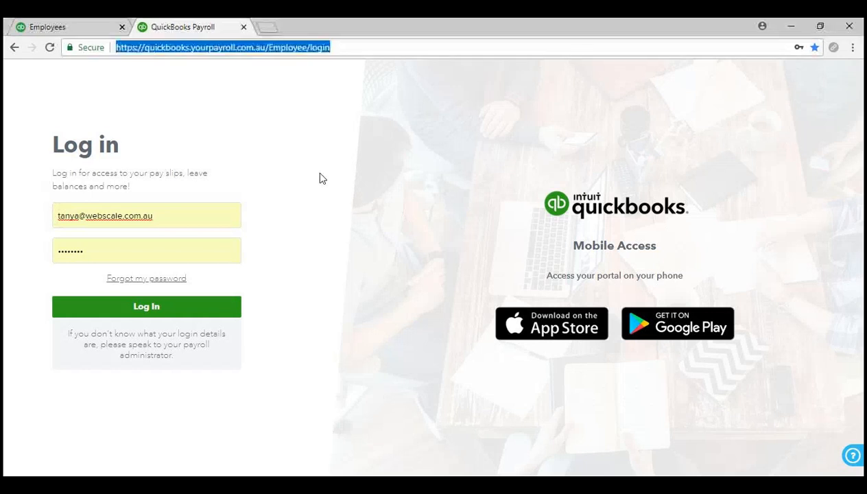
pyautogui.moveTo(164, 213); pyautogui.dragTo(83, 198)
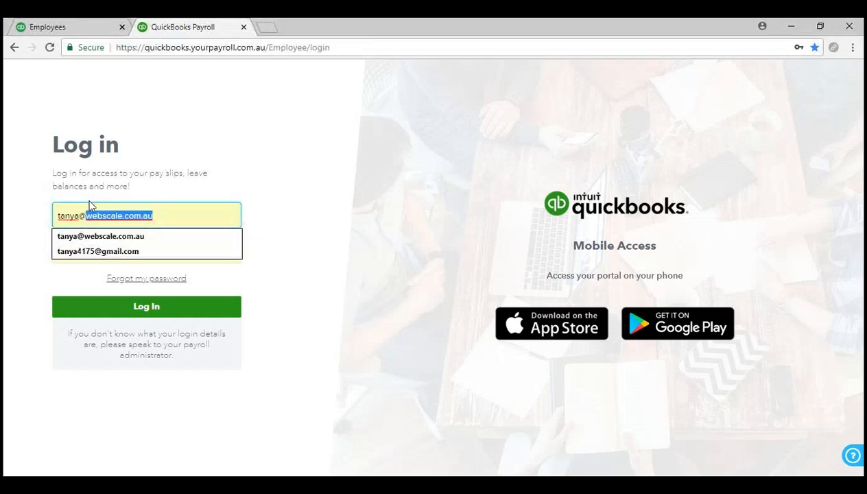
pyautogui.moveTo(154, 215); pyautogui.dragTo(83, 204)
pyautogui.rightClick(89, 210)
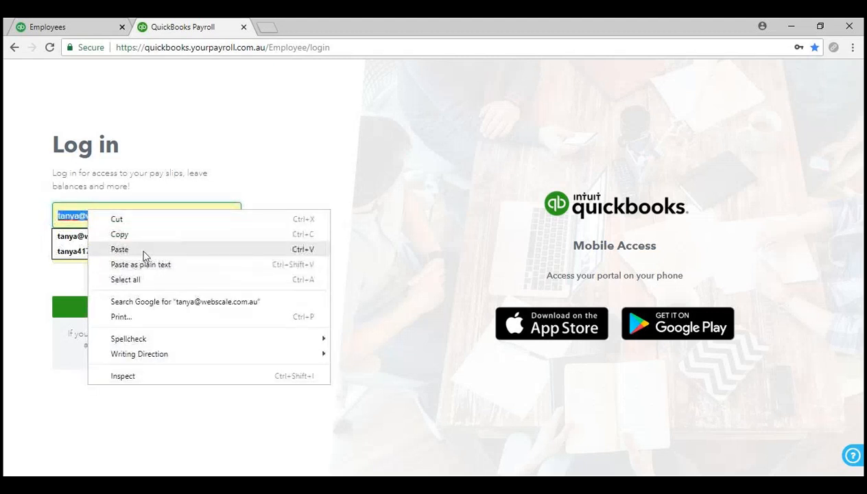
pyautogui.click(142, 248)
pyautogui.click(155, 237)
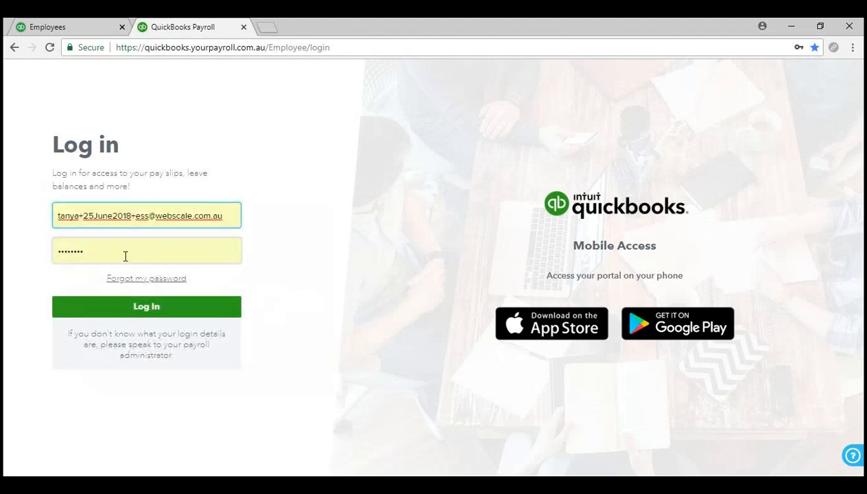
pyautogui.click(126, 253)
pyautogui.press('BackSpace')
pyautogui.press('BackSpace')
pyautogui.press('BackSpace')
pyautogui.press('BackSpace')
pyautogui.press('BackSpace')
pyautogui.press('BackSpace')
pyautogui.press('BackSpace')
pyautogui.press('BackSpace')
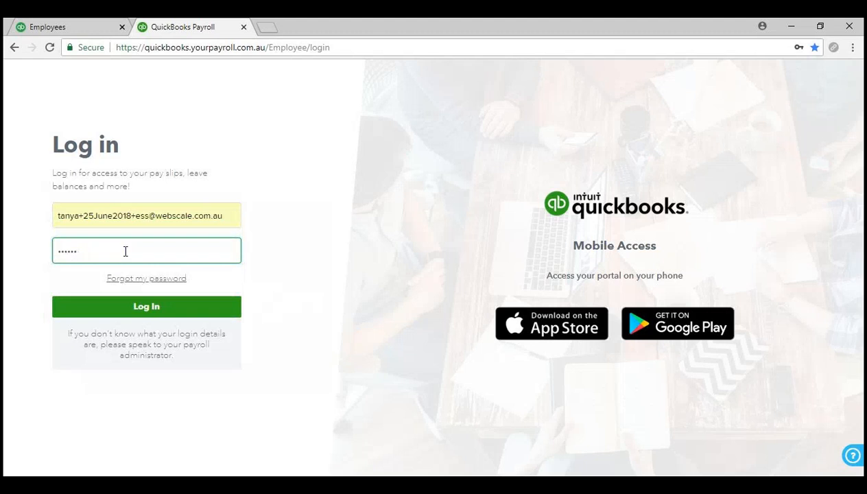
pyautogui.write('••••••••••')
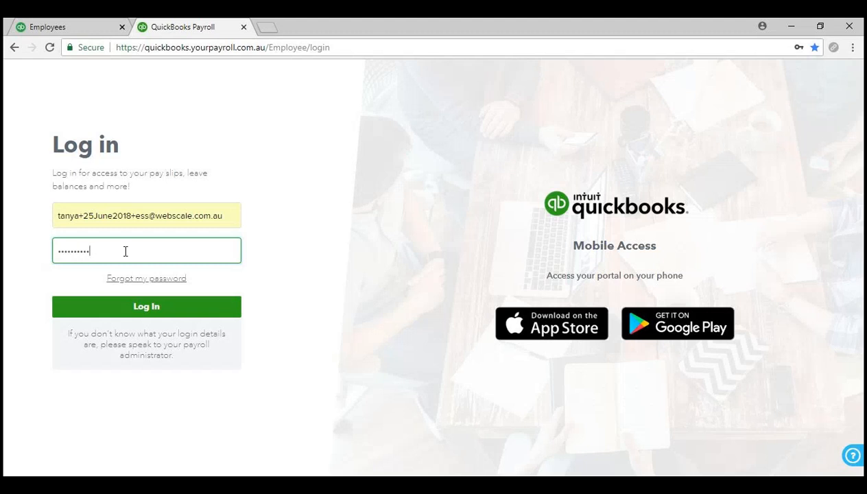
pyautogui.click(179, 313)
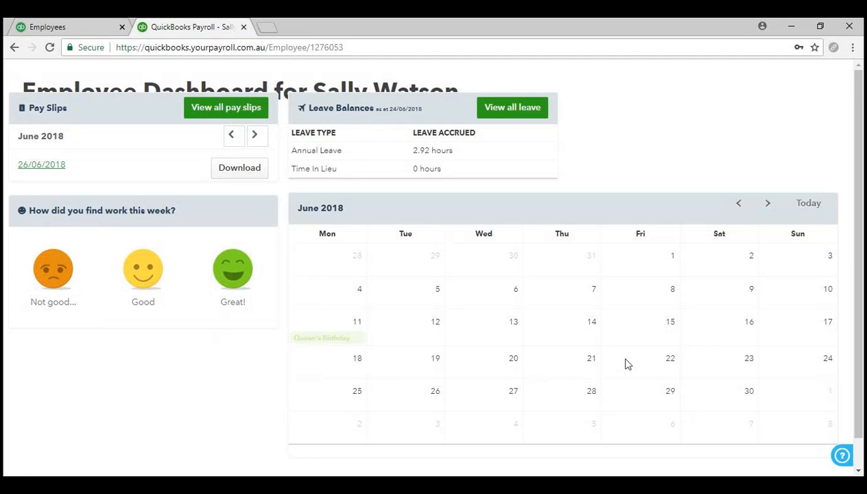
# - Scroll the employee dashboard to review the 26/06/2018 pay slip and 2.92 hours annual leave
pyautogui.scroll(-1, 625, 360)
pyautogui.scroll(1, 625, 359)
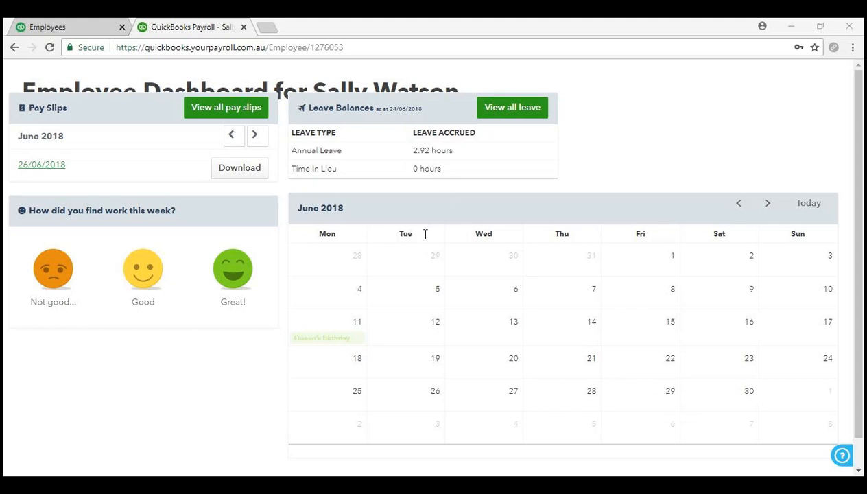
# - Return to the Employees page, glance at Payroll Settings, and open the employee's record
pyautogui.click(62, 28)
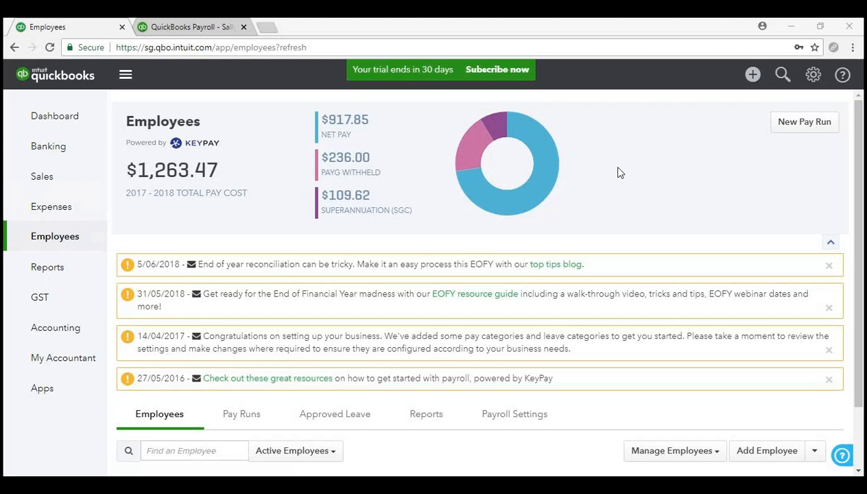
pyautogui.scroll(-1, 617, 173)
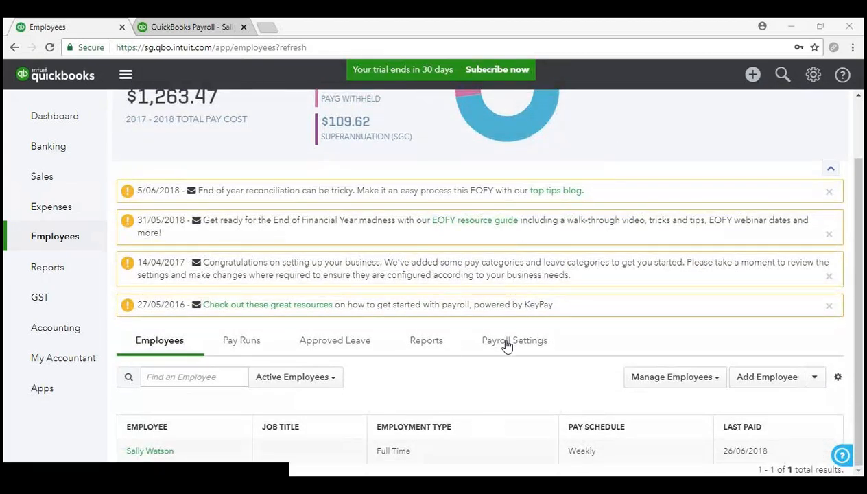
pyautogui.click(511, 340)
pyautogui.scroll(-3, 506, 343)
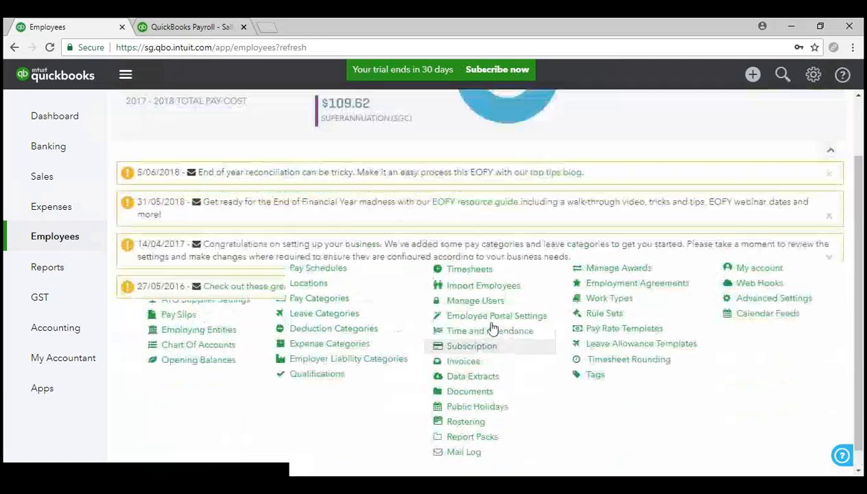
pyautogui.scroll(3, 492, 329)
pyautogui.scroll(-1, 265, 252)
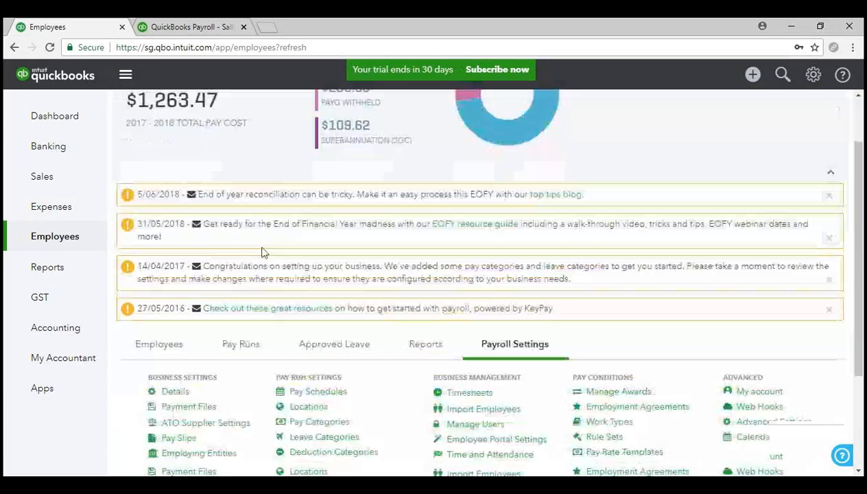
pyautogui.scroll(-2, 260, 252)
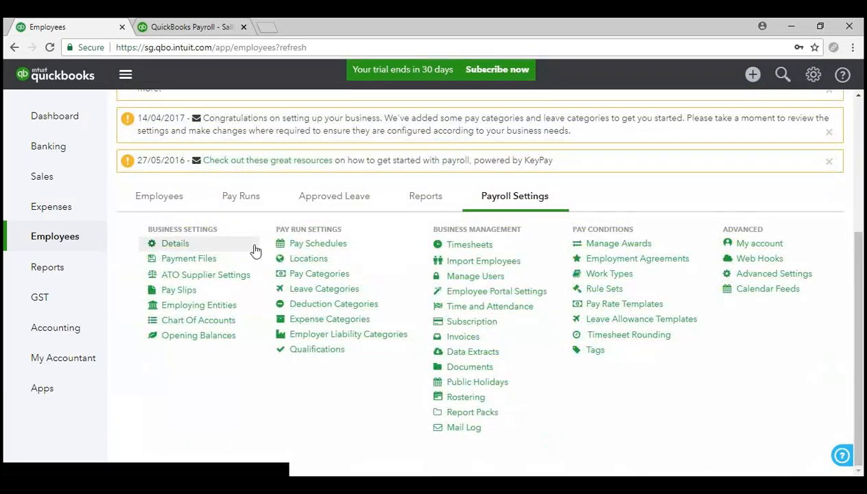
pyautogui.click(164, 196)
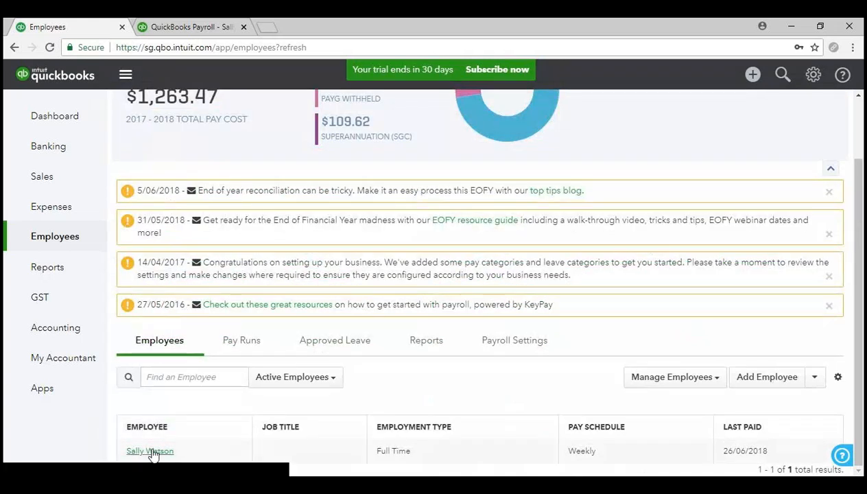
pyautogui.click(149, 449)
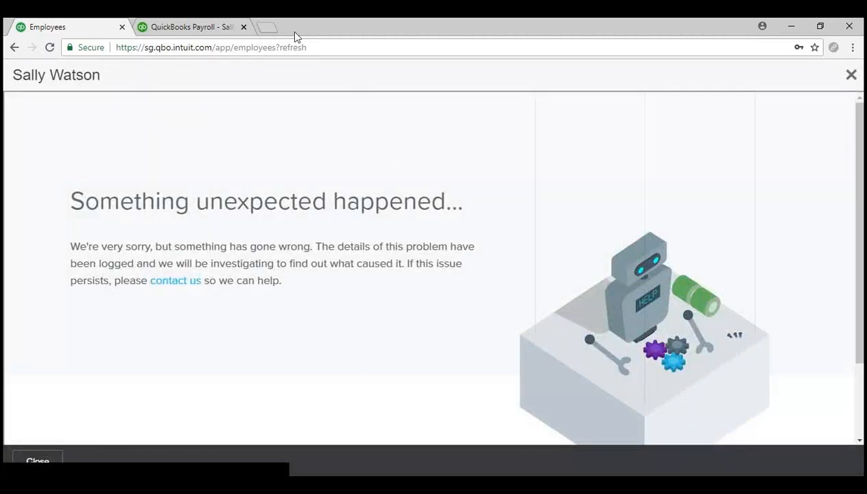
# - Close the employee portal tab and start a fresh browser tab
pyautogui.click(185, 28)
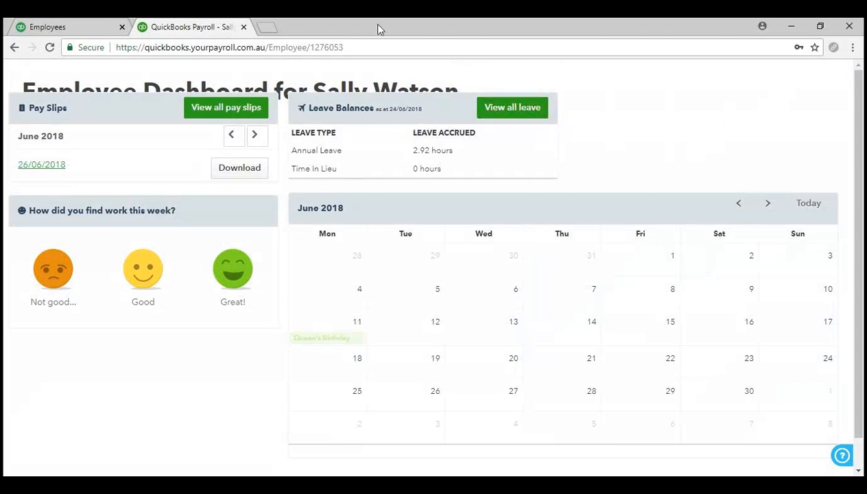
pyautogui.click(244, 28)
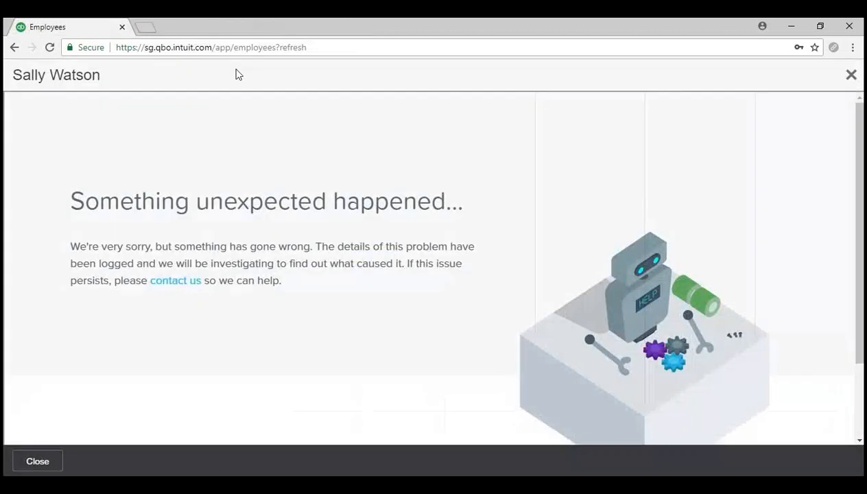
pyautogui.click(144, 29)
# - Load the 25June2018 company from the QuickBooks Online bookmark and go to Employees
pyautogui.click(848, 71)
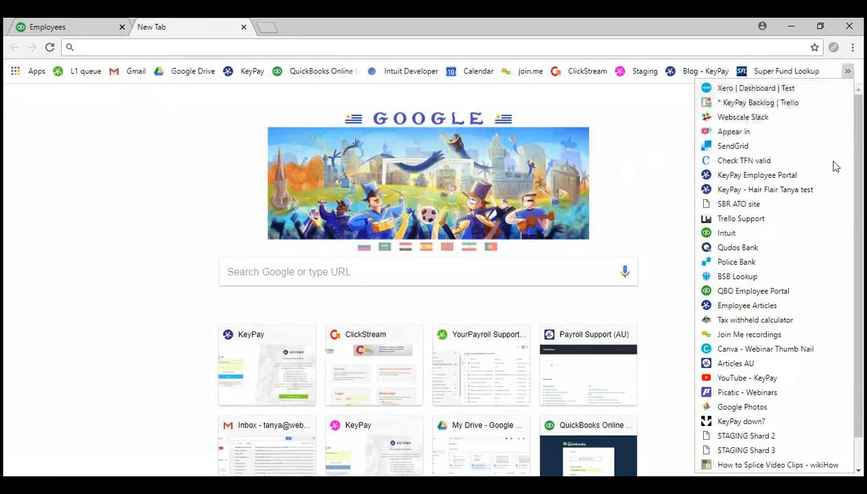
pyautogui.click(769, 294)
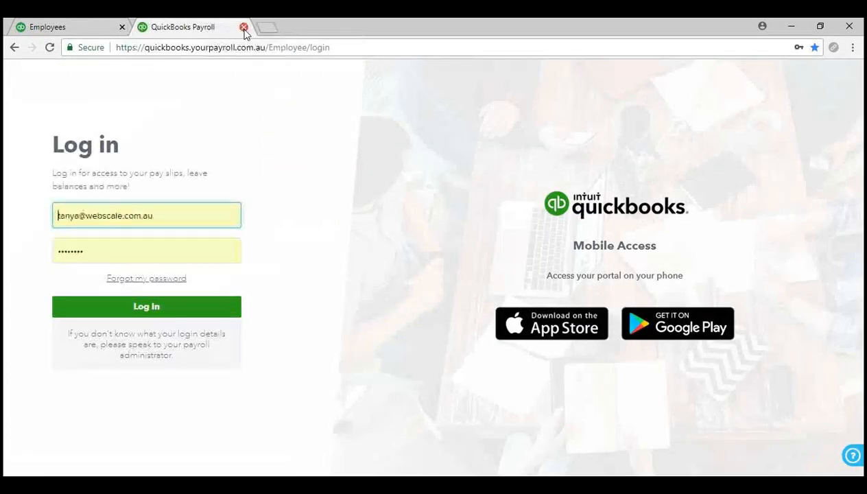
pyautogui.click(244, 27)
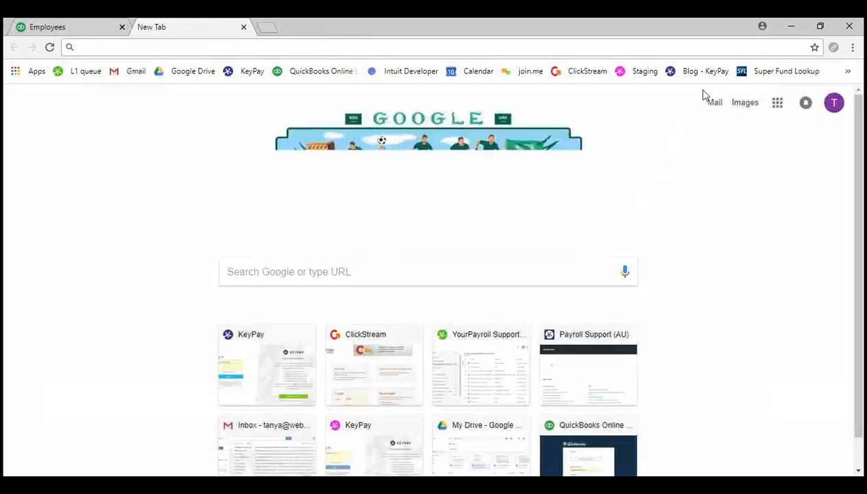
pyautogui.click(848, 71)
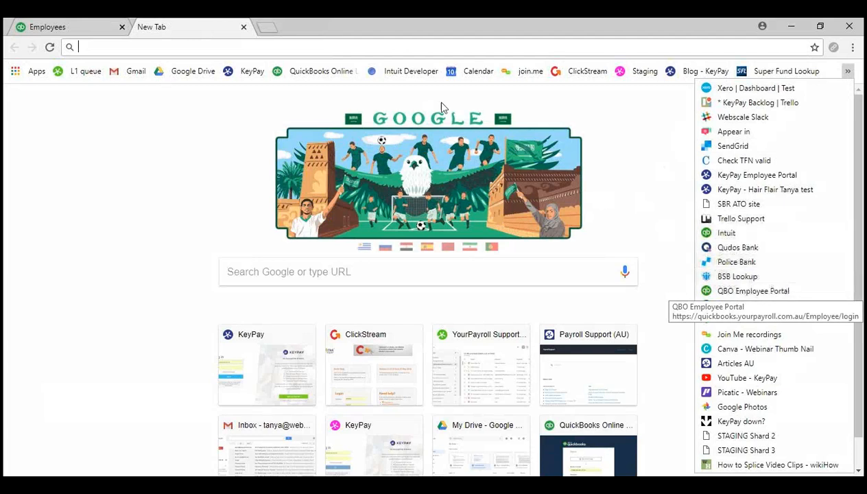
pyautogui.click(317, 70)
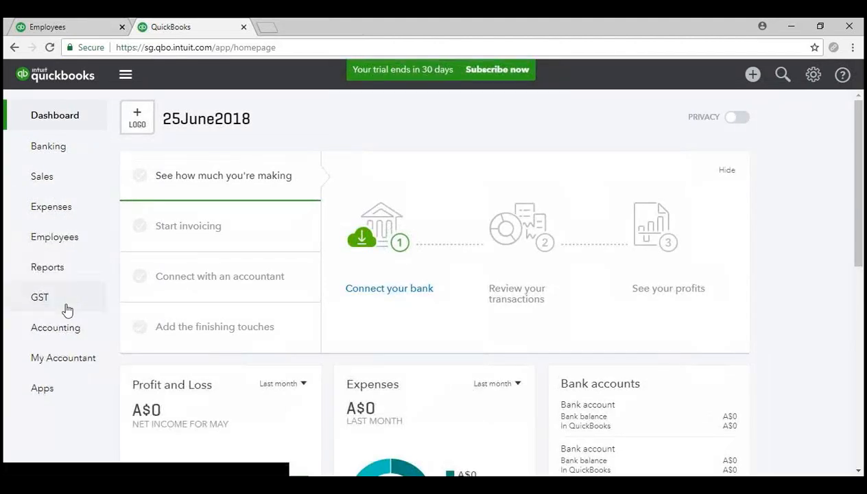
pyautogui.click(67, 238)
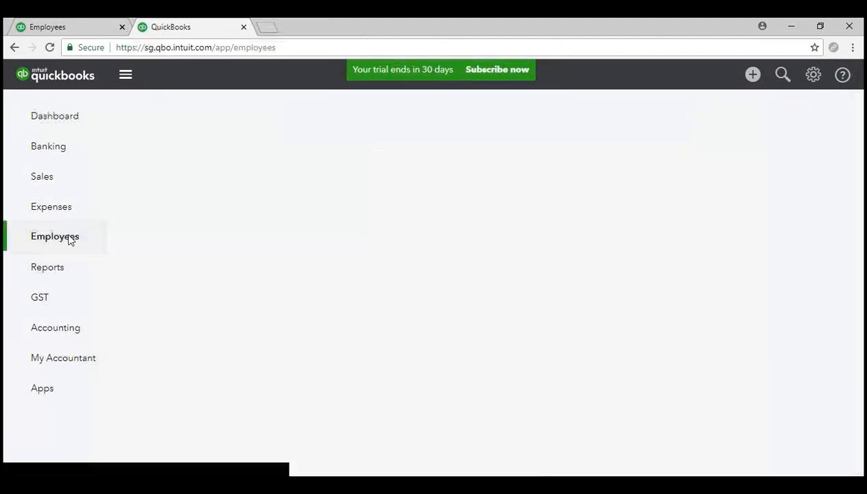
# - Close the duplicate Employees tab and open the full-time weekly employee's Employee Details record
pyautogui.click(122, 27)
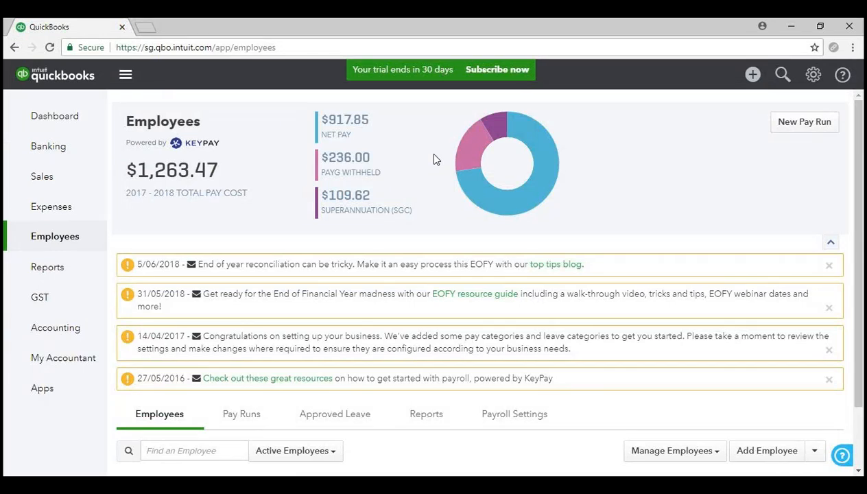
pyautogui.scroll(-2, 433, 155)
pyautogui.scroll(2, 433, 155)
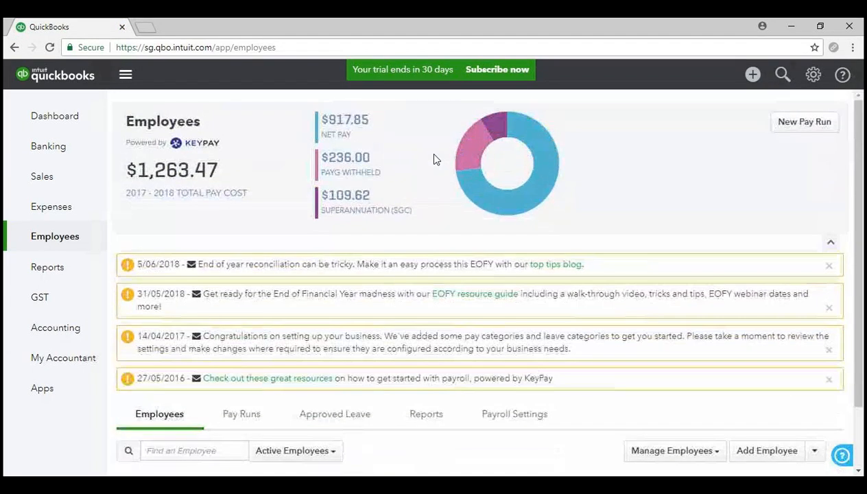
pyautogui.scroll(-1, 178, 408)
pyautogui.click(151, 451)
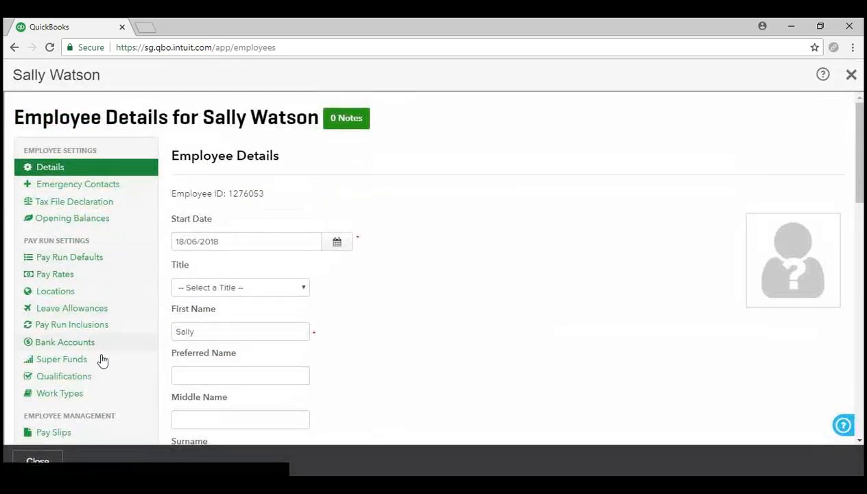
pyautogui.click(103, 220)
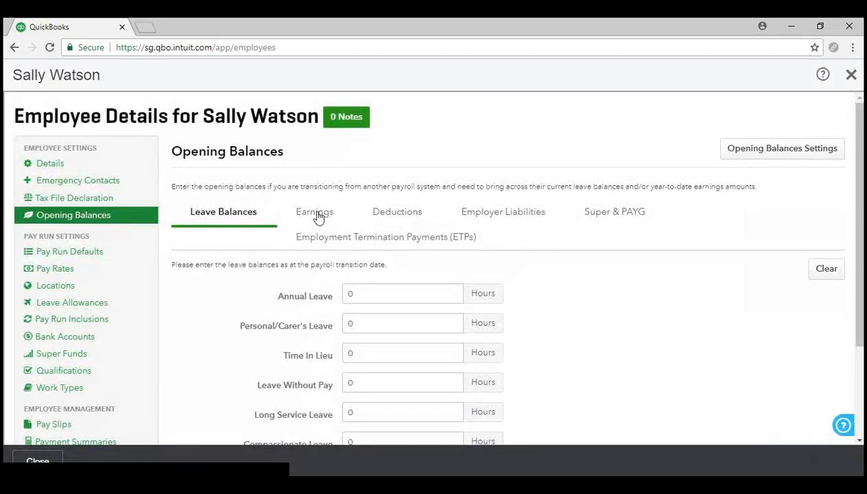
pyautogui.click(318, 214)
pyautogui.scroll(-6, 318, 216)
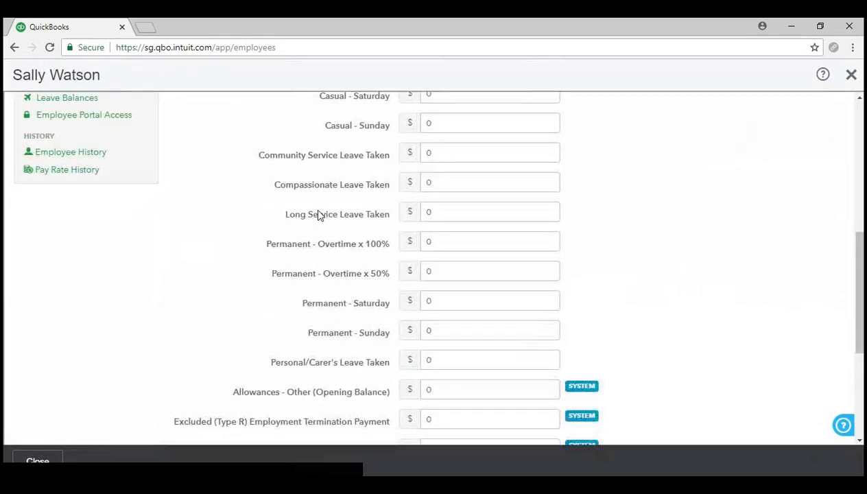
pyautogui.scroll(6, 317, 215)
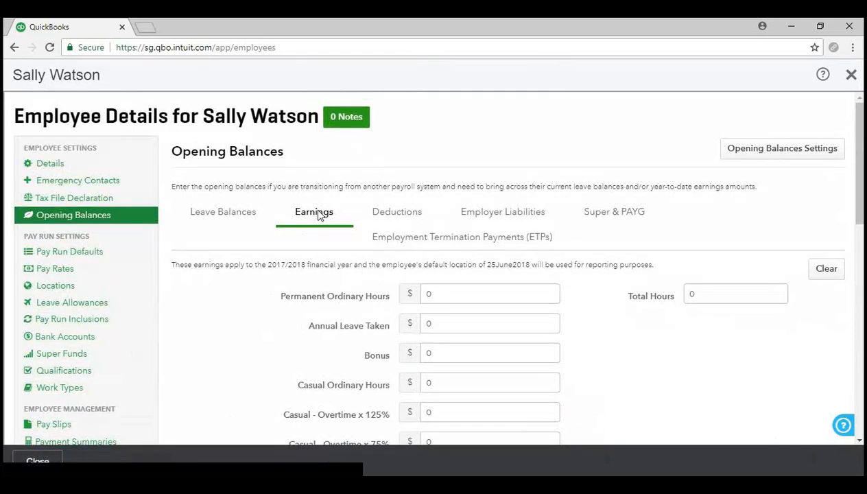
pyautogui.click(851, 74)
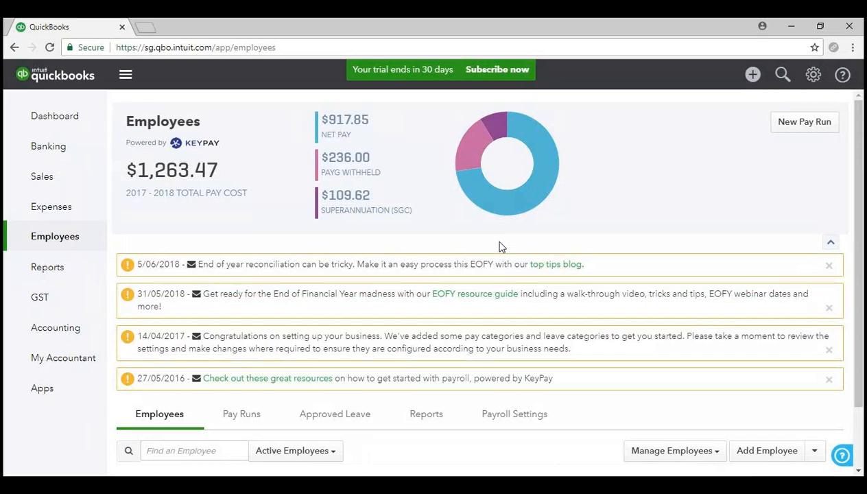
pyautogui.scroll(-1, 499, 247)
pyautogui.click(513, 343)
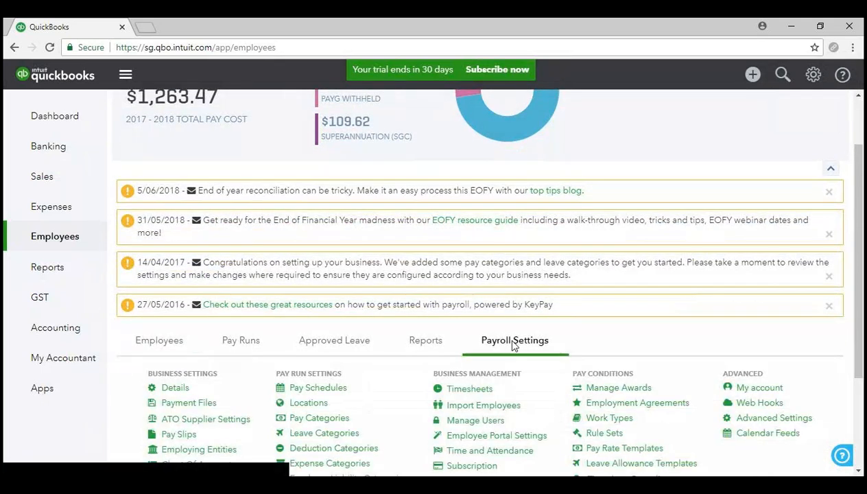
pyautogui.scroll(-2, 514, 343)
pyautogui.click(198, 335)
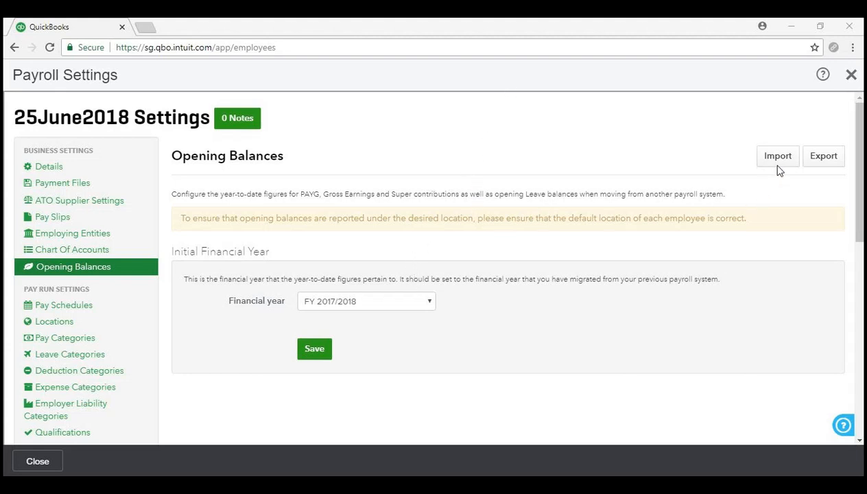
pyautogui.click(851, 74)
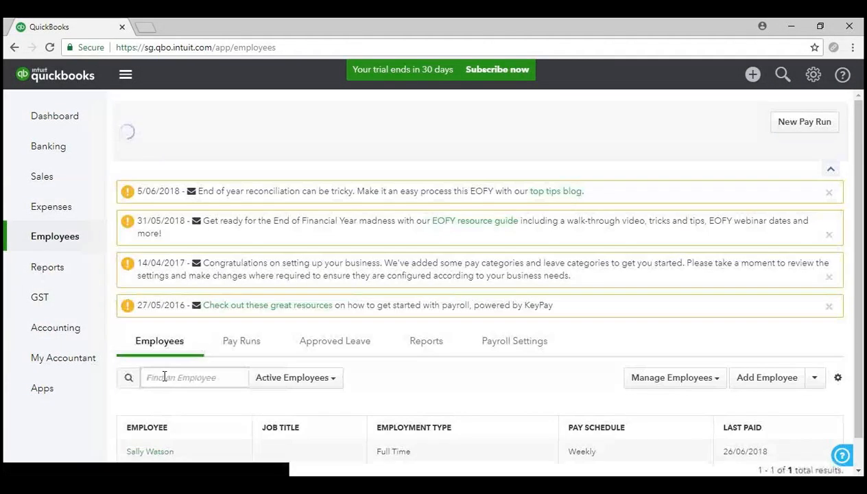
# - In the employee's Opening Balances, enter 40 hours for Annual Leave and save
pyautogui.scroll(-2, 164, 404)
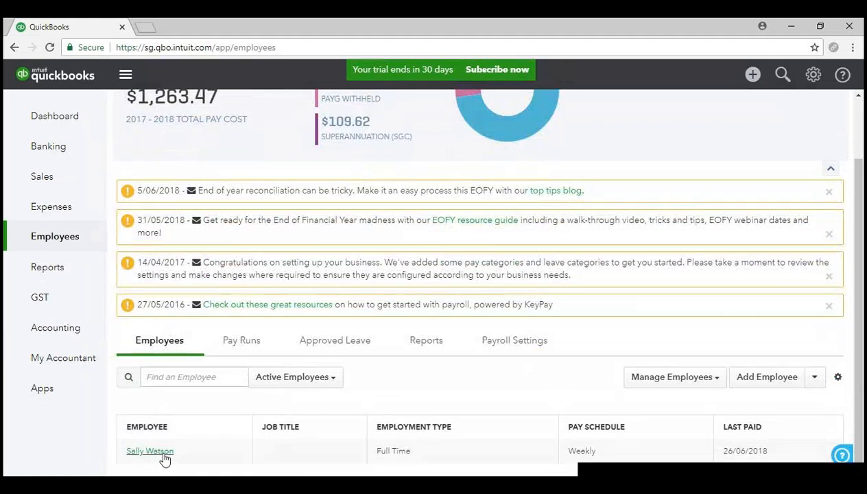
pyautogui.click(165, 456)
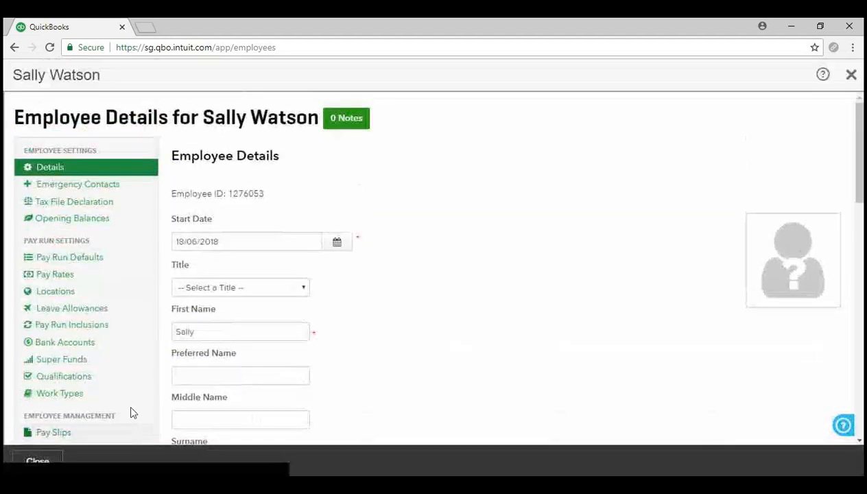
pyautogui.click(65, 217)
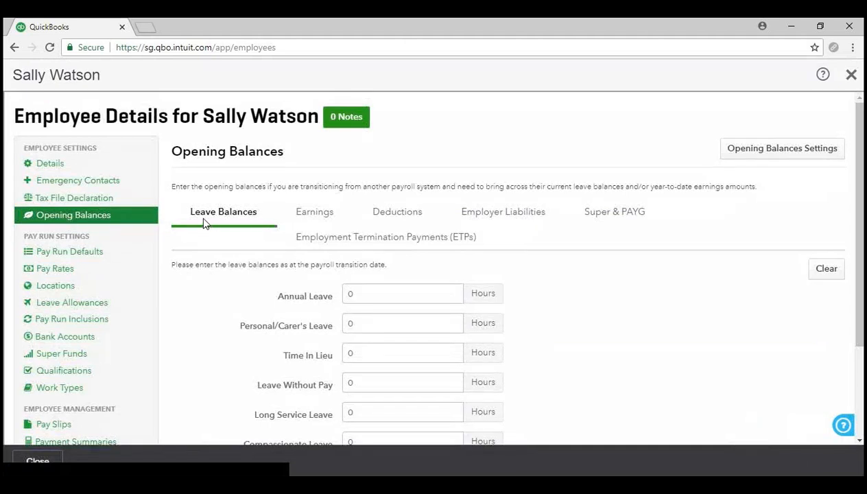
pyautogui.scroll(-2, 603, 346)
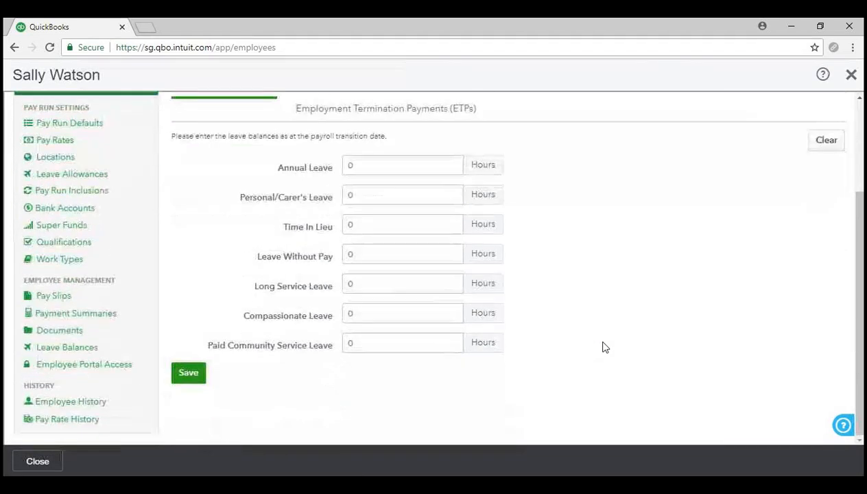
pyautogui.scroll(2, 603, 347)
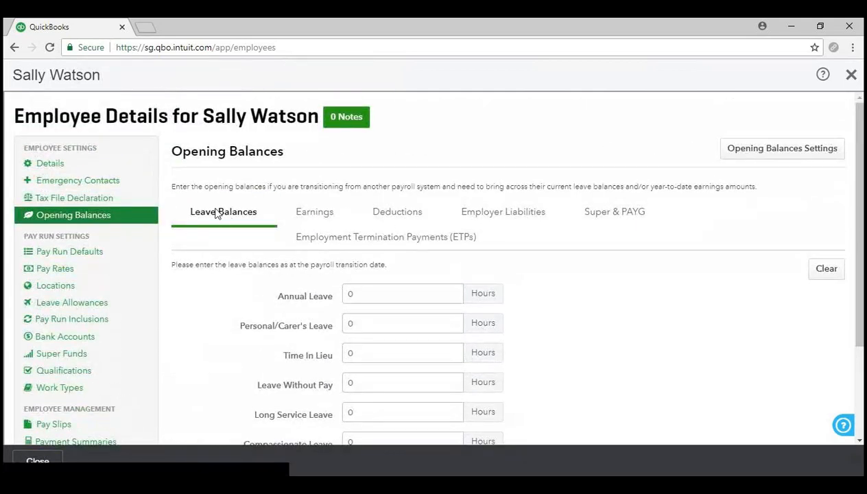
pyautogui.scroll(-2, 230, 326)
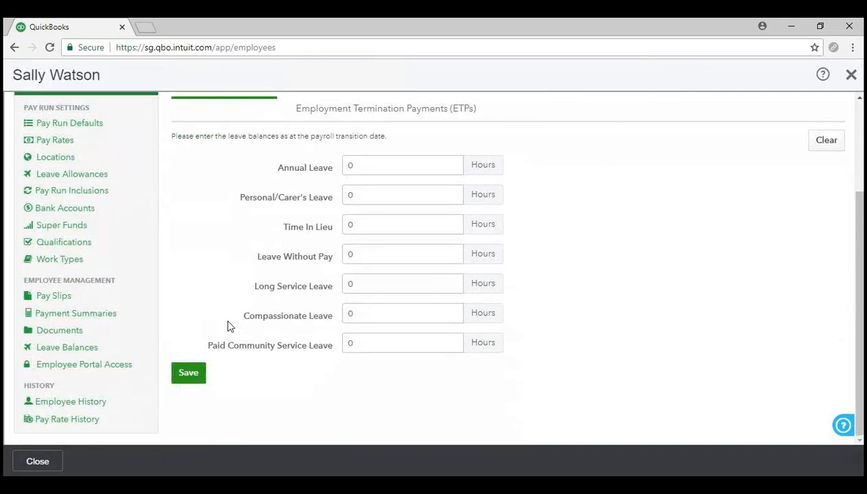
pyautogui.click(360, 164)
pyautogui.write('4')
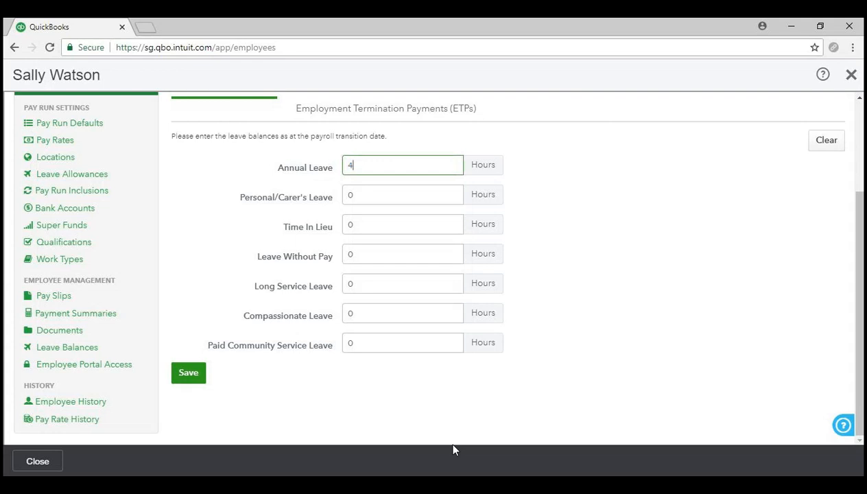
pyautogui.write('0')
pyautogui.click(193, 377)
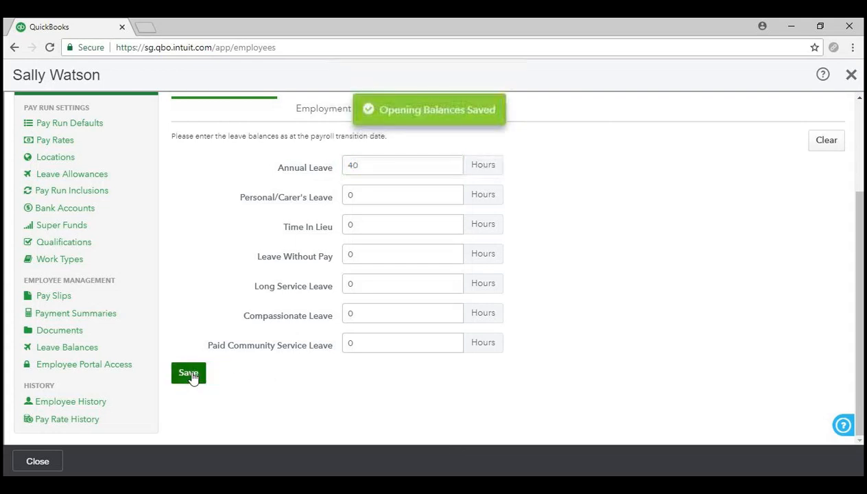
pyautogui.scroll(2, 189, 353)
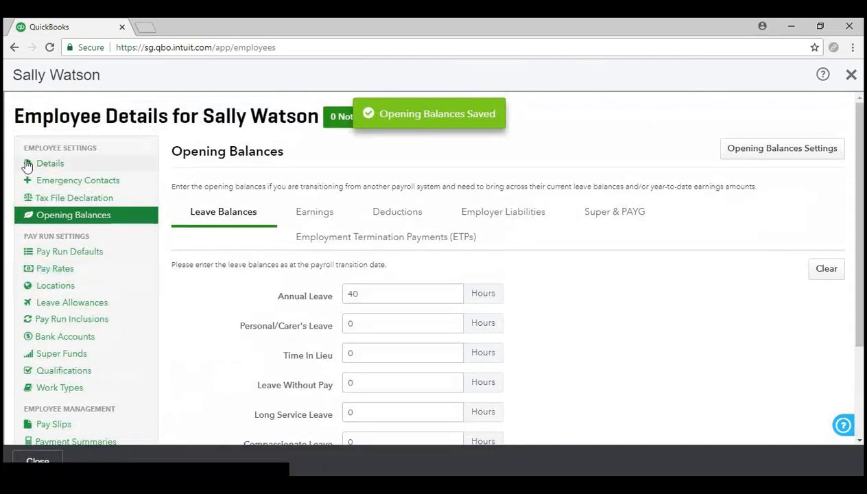
# - Open Leave Balances and expand Annual Leave: 42.92 hours, from a 40.00 opening balance plus 2.92 accrued
pyautogui.click(56, 167)
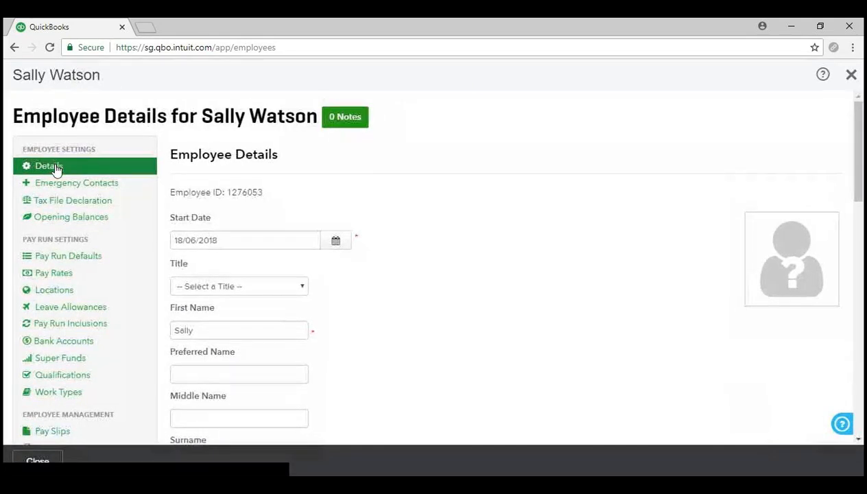
pyautogui.scroll(-8, 94, 264)
pyautogui.scroll(6, 88, 259)
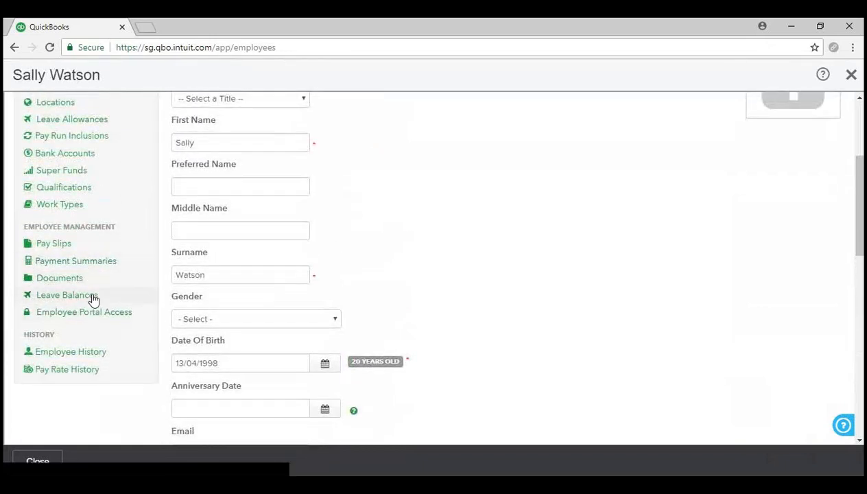
pyautogui.click(90, 295)
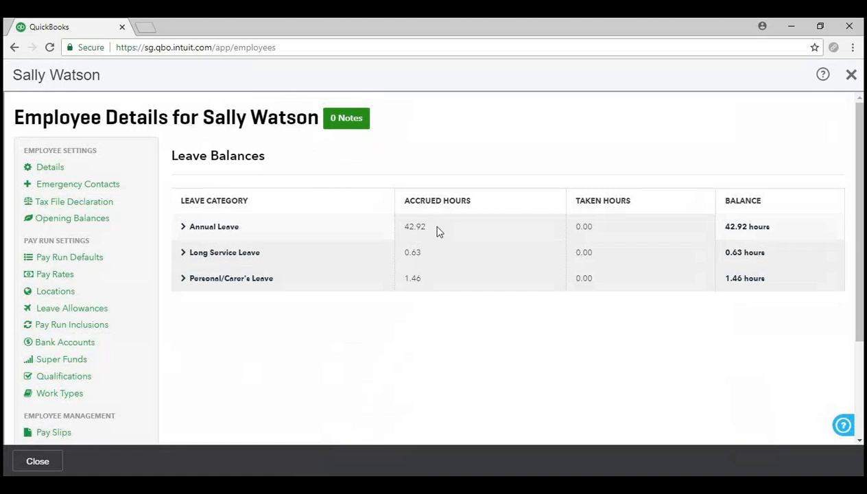
pyautogui.click(216, 226)
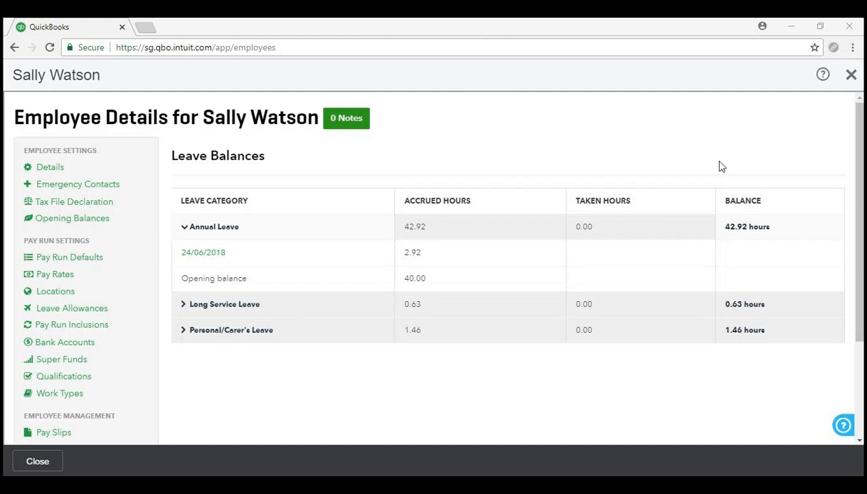
# - Close the Employee Details panel, returning to the Employees overview showing $1,263.47 total pay cost
pyautogui.click(848, 74)
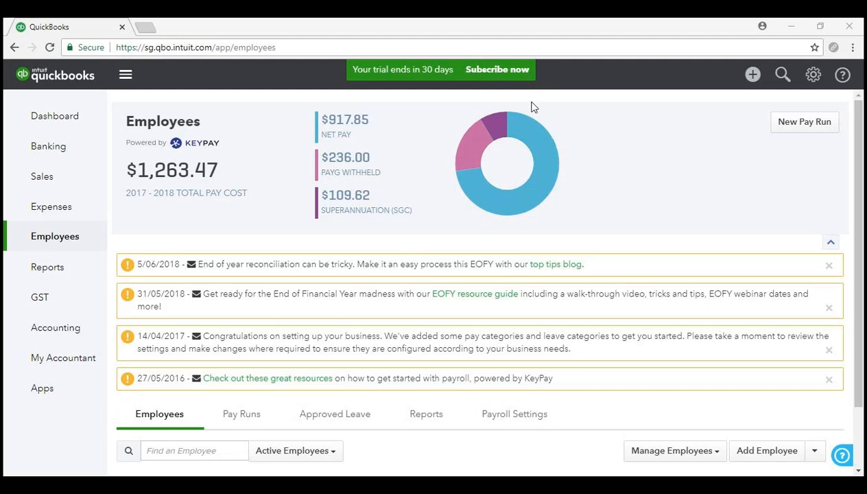
pyautogui.scroll(-1, 545, 168)
pyautogui.scroll(1, 547, 169)
pyautogui.scroll(-2, 492, 237)
pyautogui.scroll(2, 492, 237)
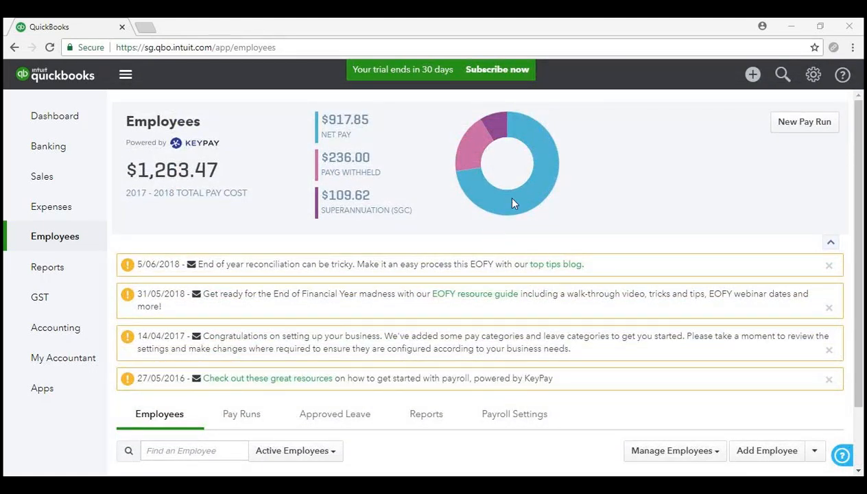